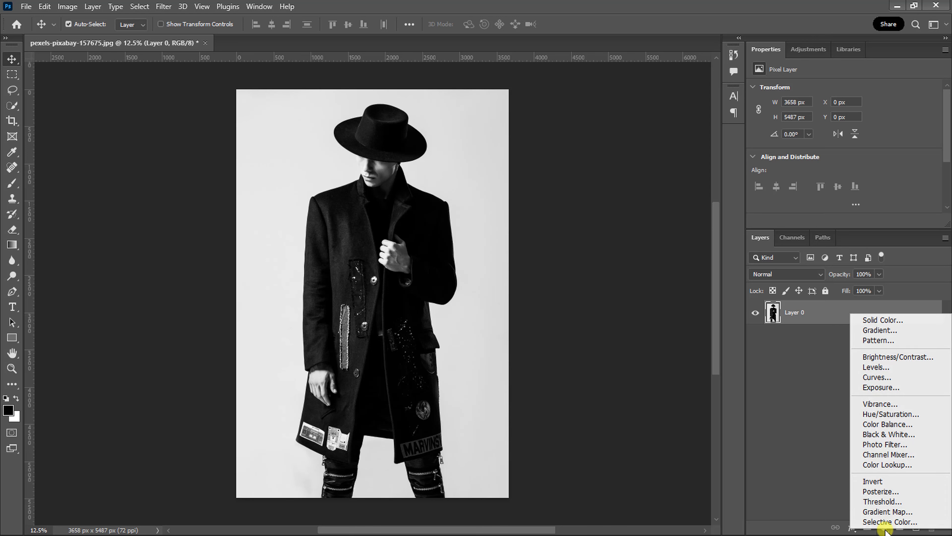
Add a black (#000000) Solid Color fill layer and place it beneath the photo layer.
{"action": "left_click", "coordinate": [890, 320]}
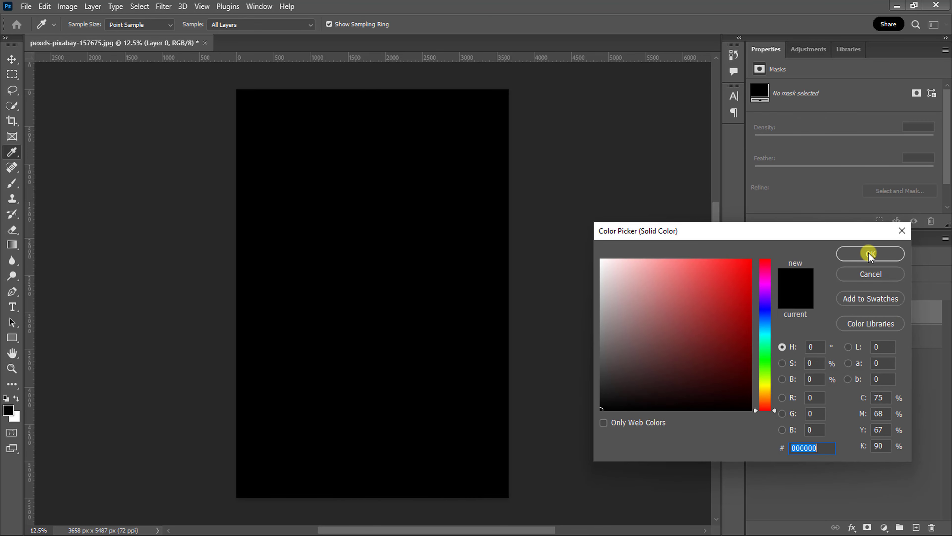
{"action": "left_click", "coordinate": [869, 255]}
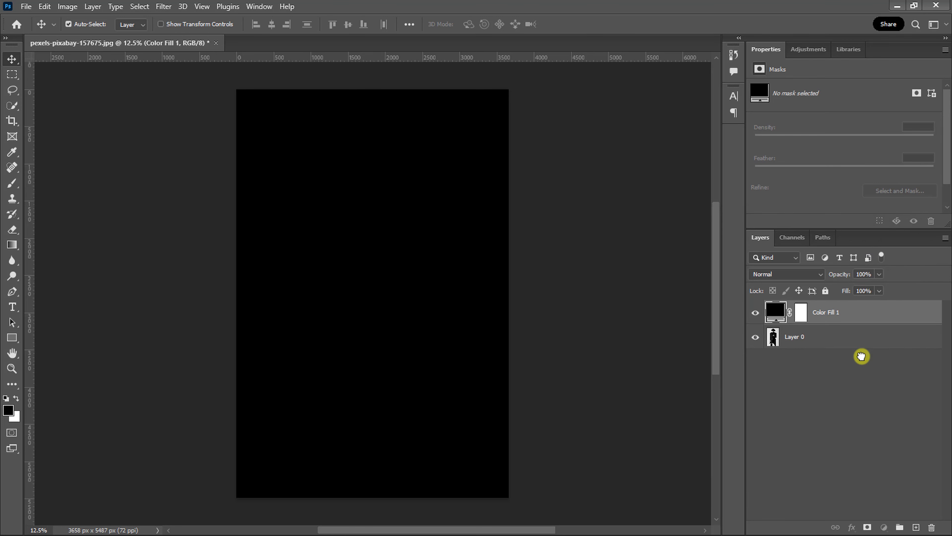
{"action": "left_click_drag", "start_coordinate": [862, 356], "coordinate": [861, 354]}
{"action": "left_click", "coordinate": [828, 312]}
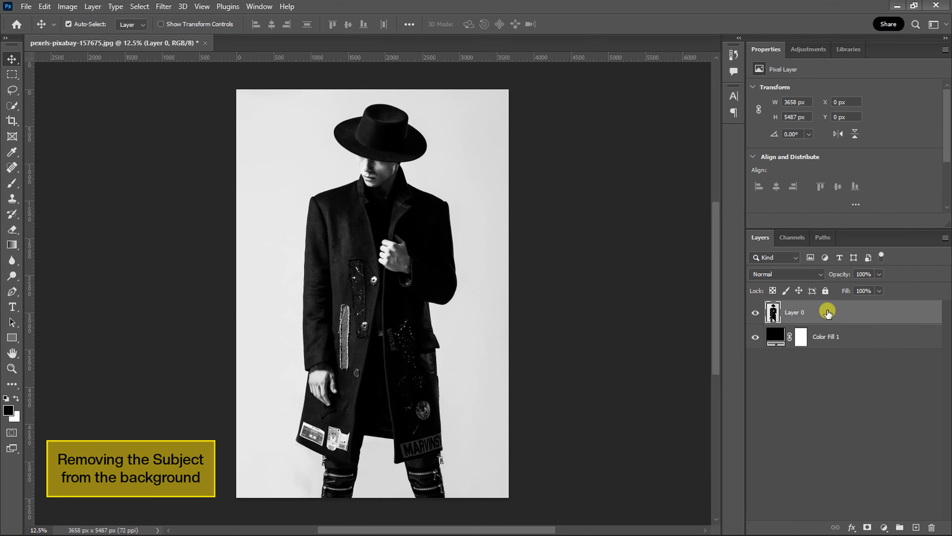
Automatically select the man on the photo layer and turn the selection into a layer mask.
{"action": "left_click", "coordinate": [12, 106]}
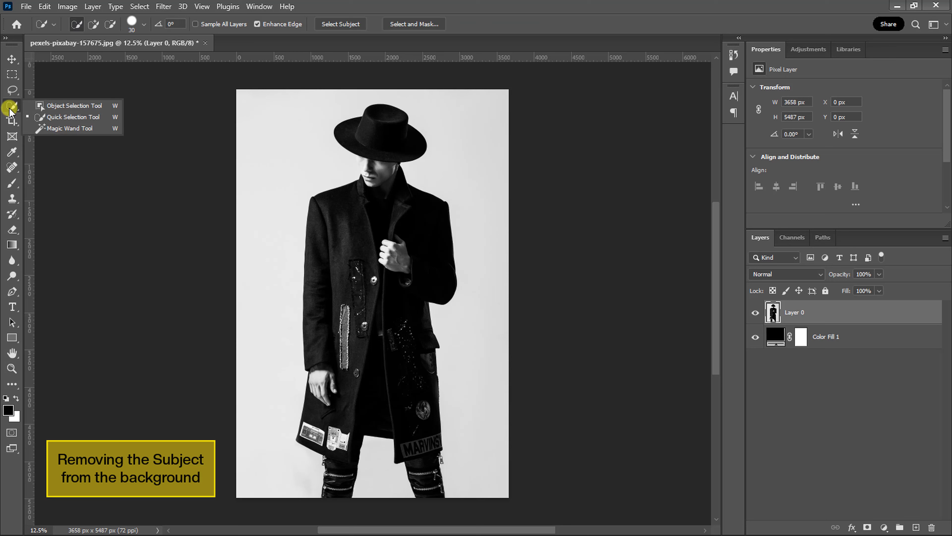
{"action": "left_click", "coordinate": [58, 117]}
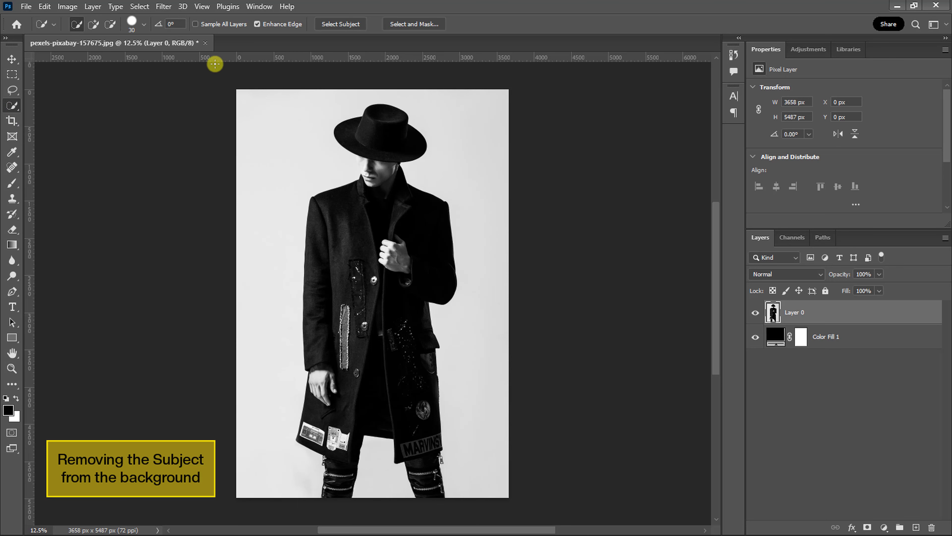
{"action": "left_click", "coordinate": [348, 25]}
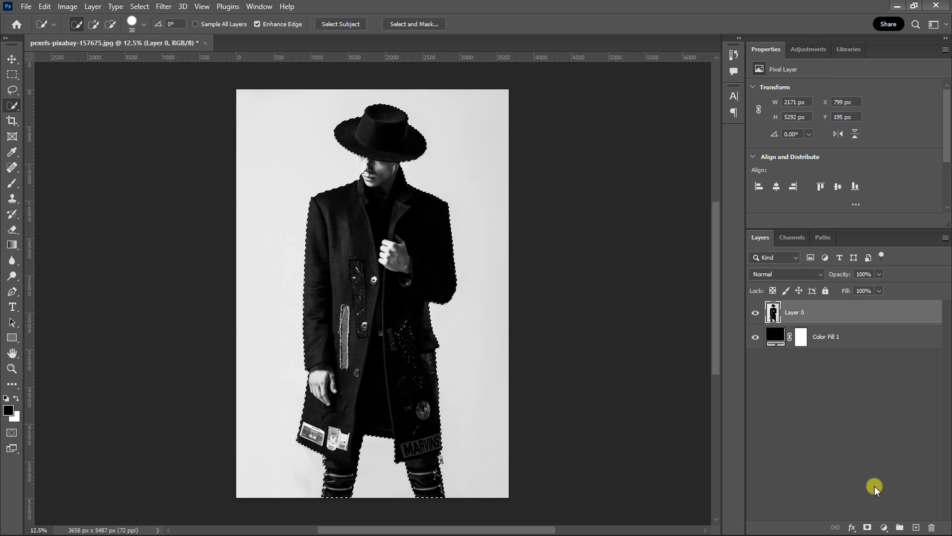
{"action": "left_click", "coordinate": [868, 527]}
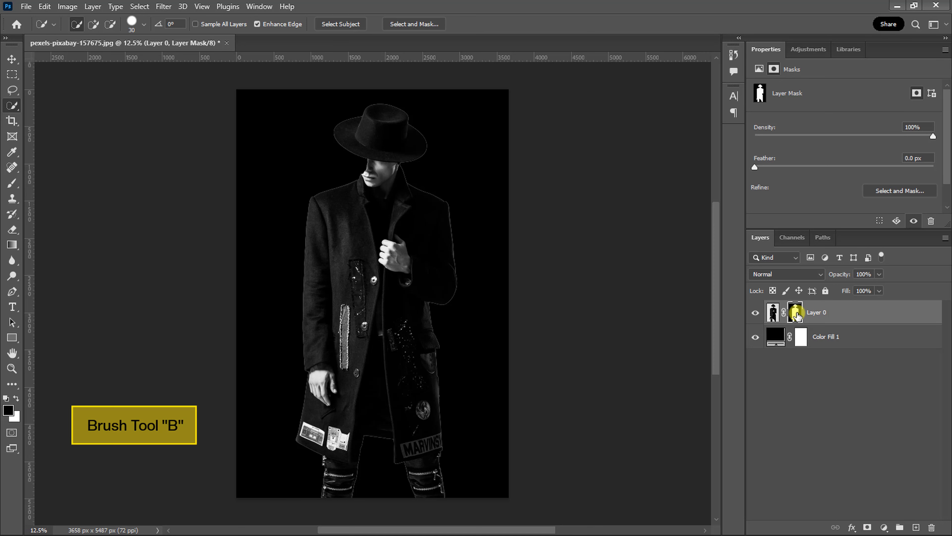
Set up a soft round Brush of 100 px with 0% hardness for touching up the layer mask.
{"action": "right_click", "coordinate": [15, 185]}
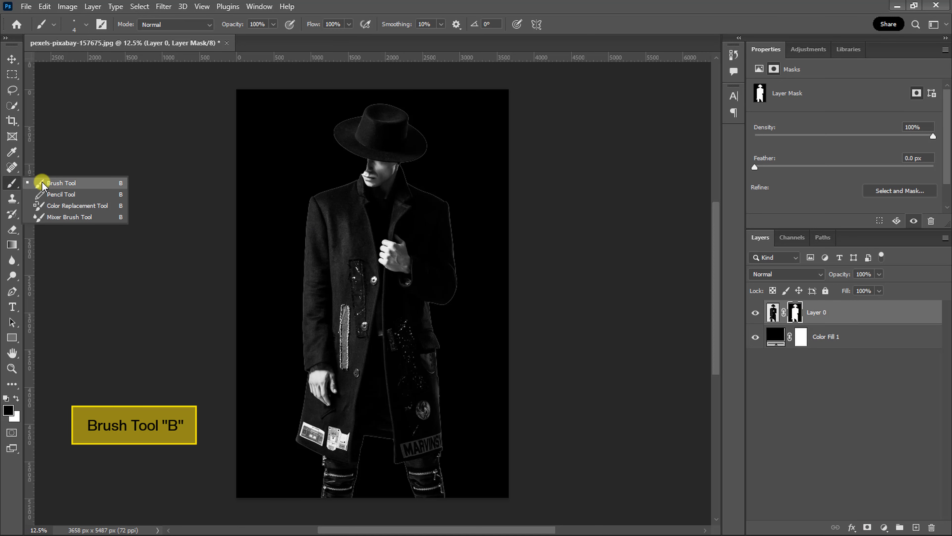
{"action": "left_click", "coordinate": [59, 184]}
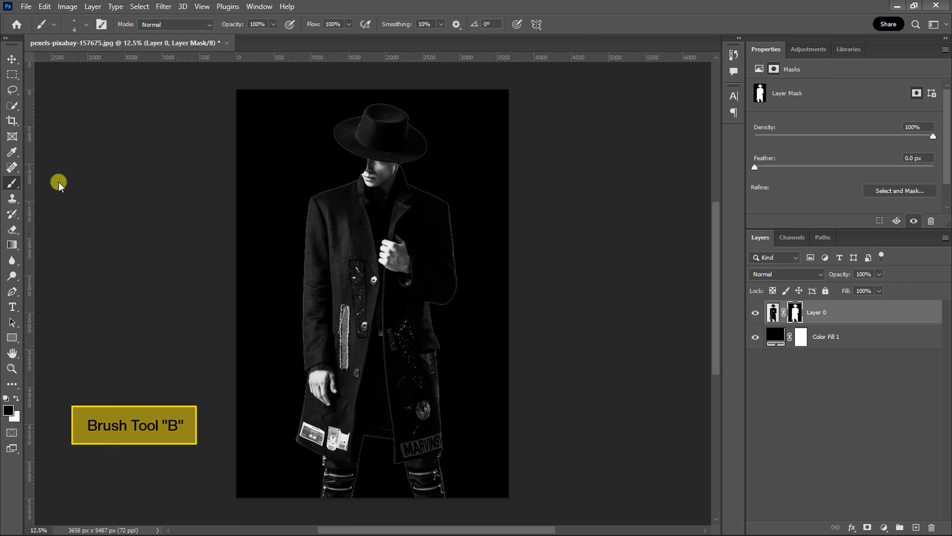
{"action": "left_click", "coordinate": [87, 25]}
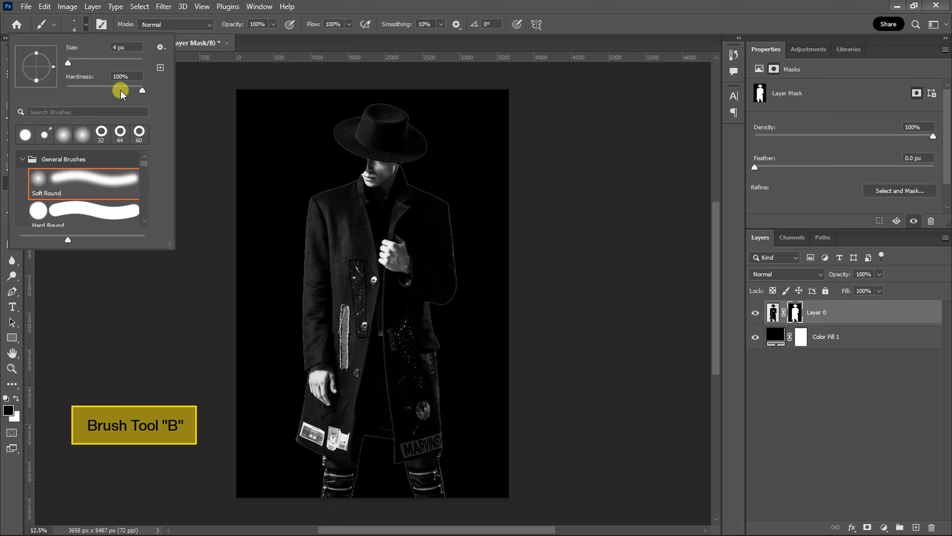
{"action": "left_click_drag", "start_coordinate": [120, 94], "coordinate": [102, 64]}
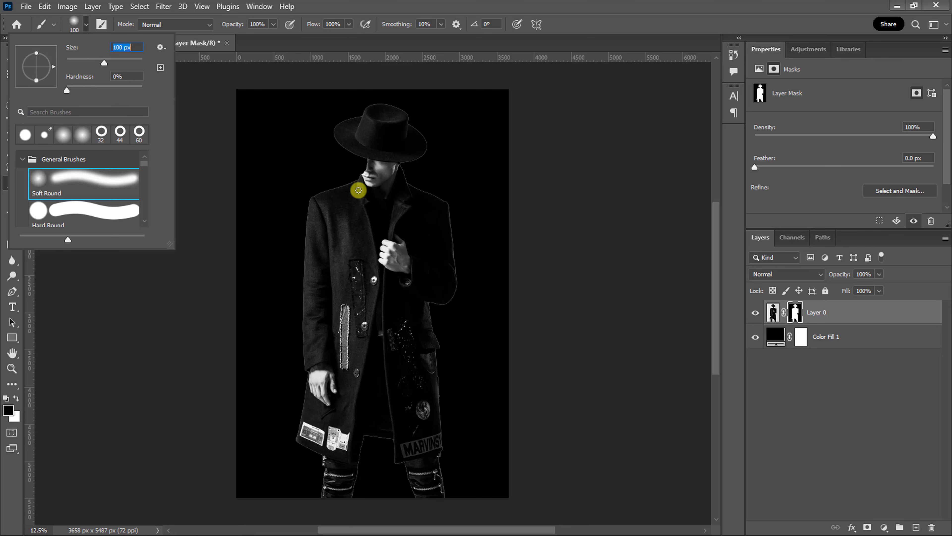
Paint white on the layer mask over the missing cheek, eye and nose area under the hat brim to restore the face.
{"action": "key", "text": "ctrl+plus"}
{"action": "key", "text": "ctrl+plus"}
{"action": "scroll", "coordinate": [359, 189], "scroll_direction": "up", "scroll_amount": 5}
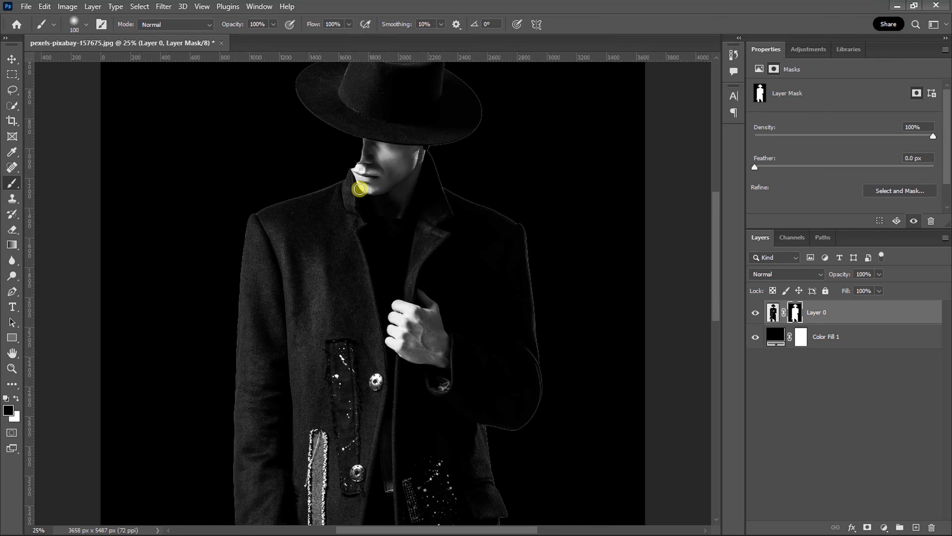
{"action": "key", "text": "ctrl+plus"}
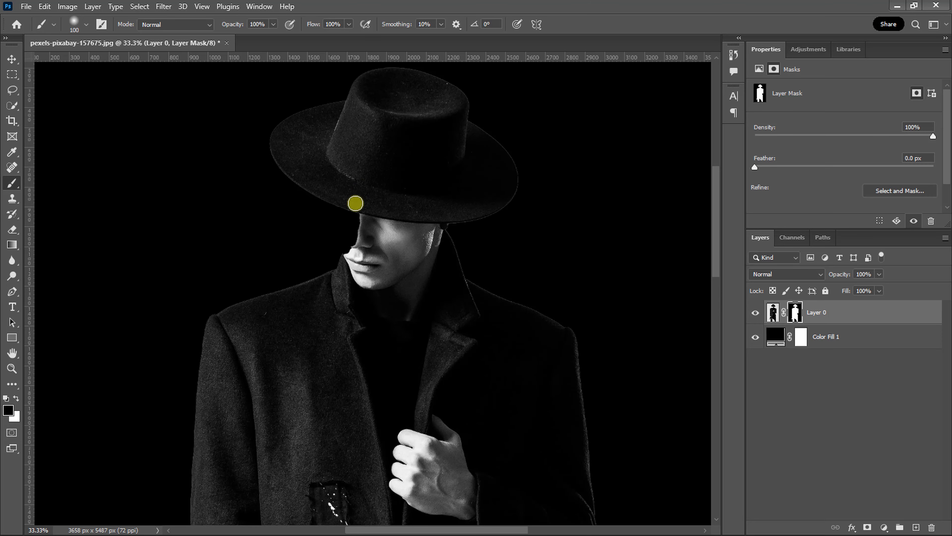
{"action": "mouse_move", "coordinate": [357, 216]}
{"action": "left_mouse_down"}
{"action": "mouse_move", "coordinate": [349, 241]}
{"action": "mouse_move", "coordinate": [341, 193]}
{"action": "mouse_move", "coordinate": [349, 254]}
{"action": "left_mouse_up"}
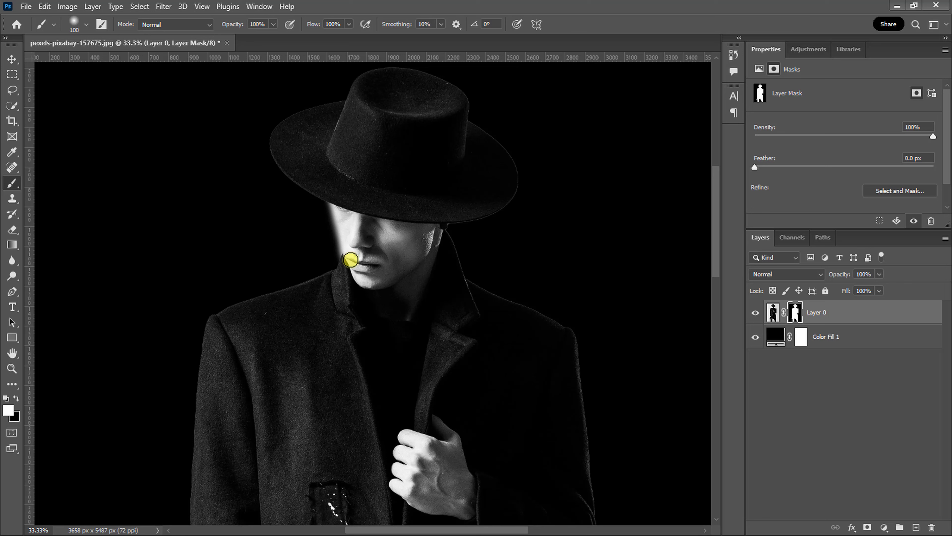
Set the brush hardness to 100% and refine the mask along the outer edge of the face.
{"action": "left_click", "coordinate": [87, 24]}
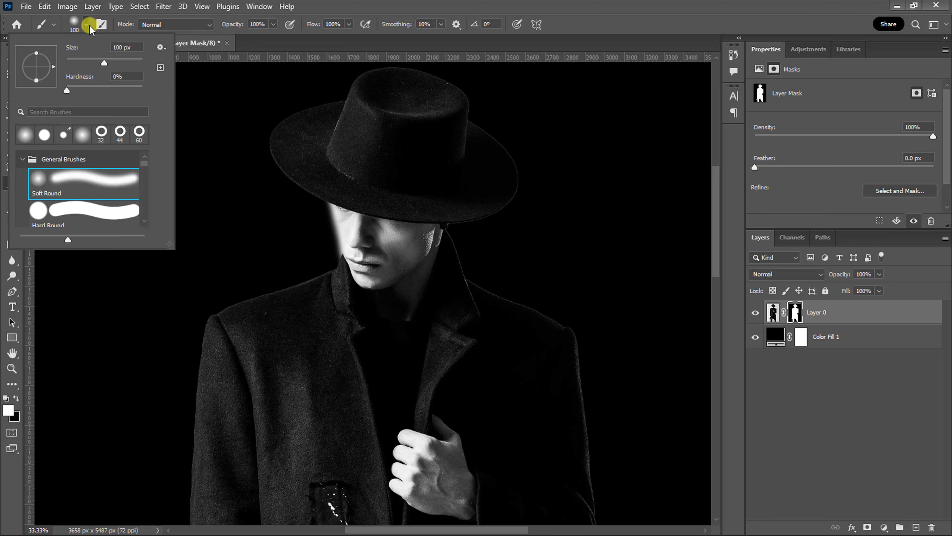
{"action": "left_click_drag", "start_coordinate": [75, 88], "coordinate": [154, 99]}
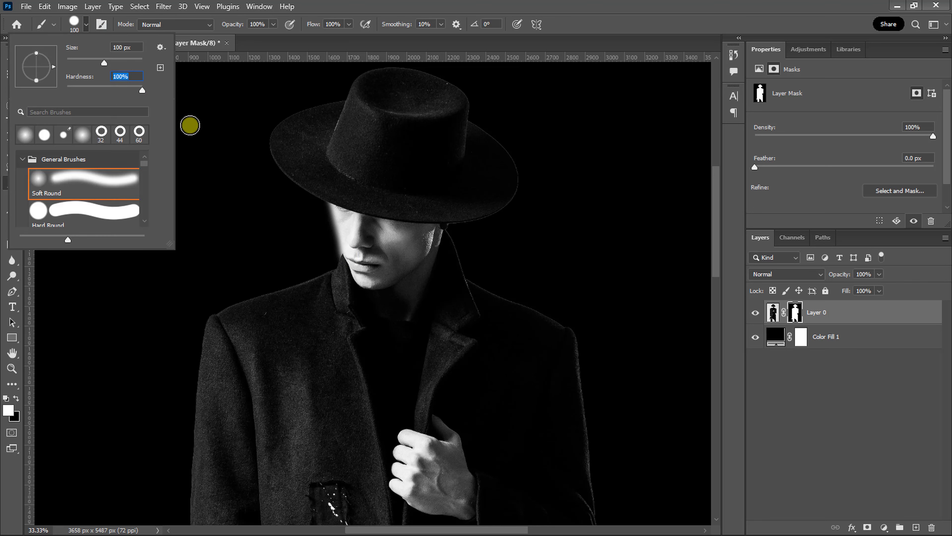
{"action": "left_click", "coordinate": [347, 247]}
{"action": "key", "text": "ctrl+plus"}
{"action": "left_click", "coordinate": [311, 213]}
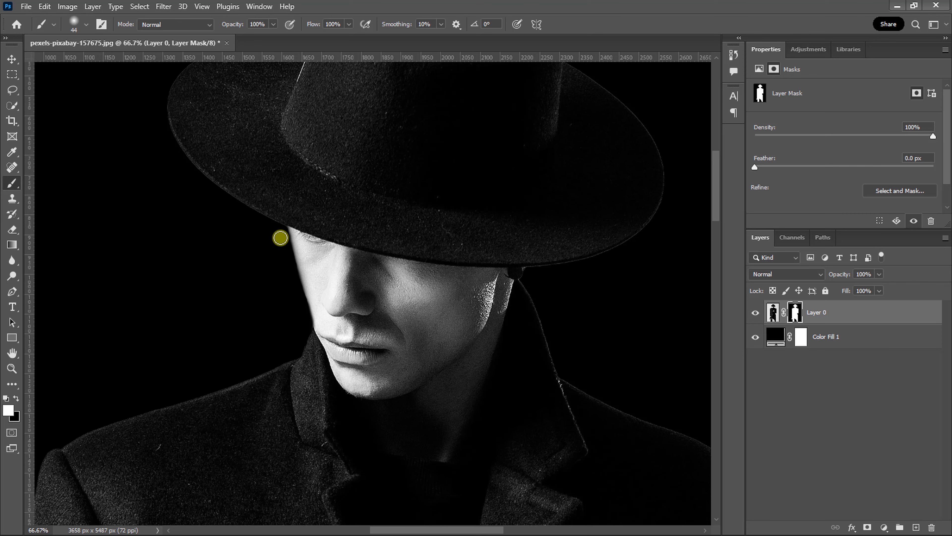
Draw a Lasso selection with a 15 px feather around the outer edge of the hat's crown and brim.
{"action": "scroll", "coordinate": [280, 237], "scroll_direction": "up", "scroll_amount": 5}
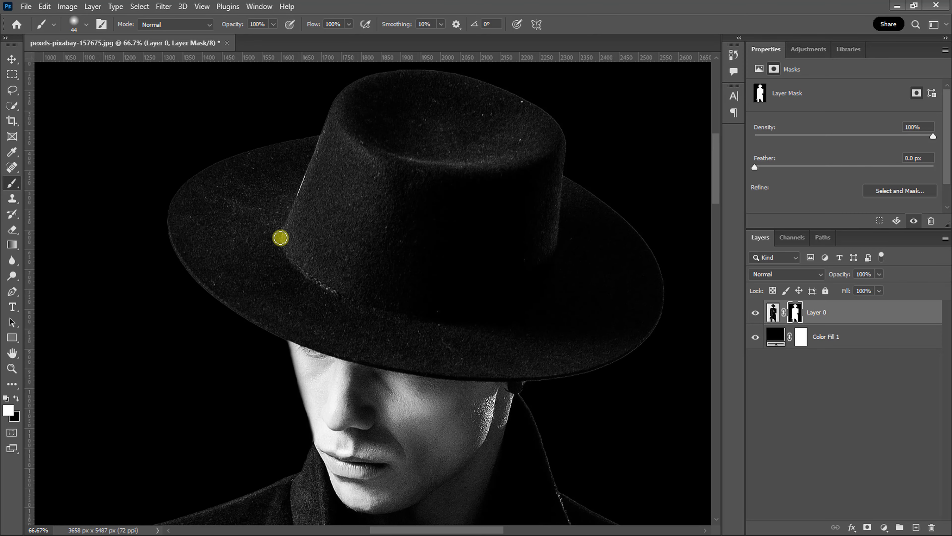
{"action": "scroll", "coordinate": [281, 238], "scroll_direction": "up", "scroll_amount": 2}
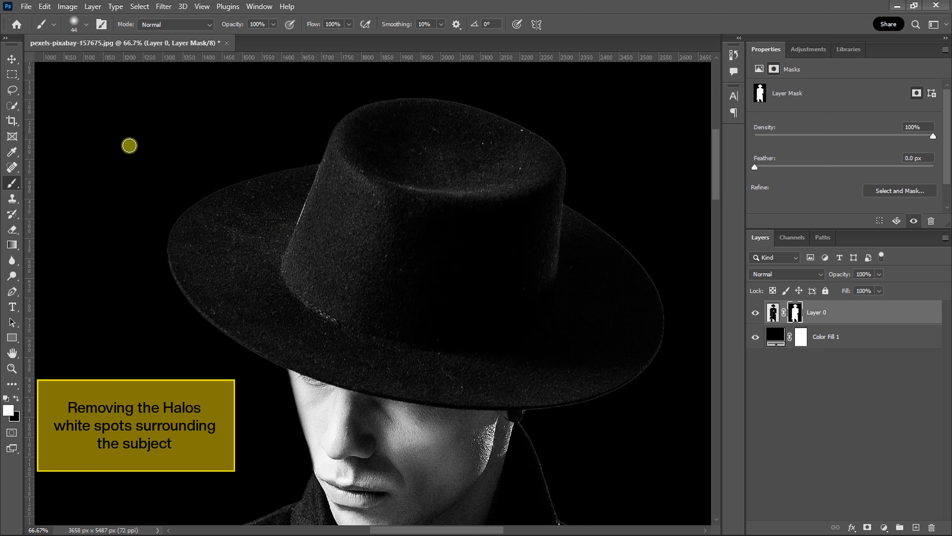
{"action": "left_click_drag", "start_coordinate": [14, 97], "coordinate": [50, 93]}
{"action": "left_click", "coordinate": [57, 94]}
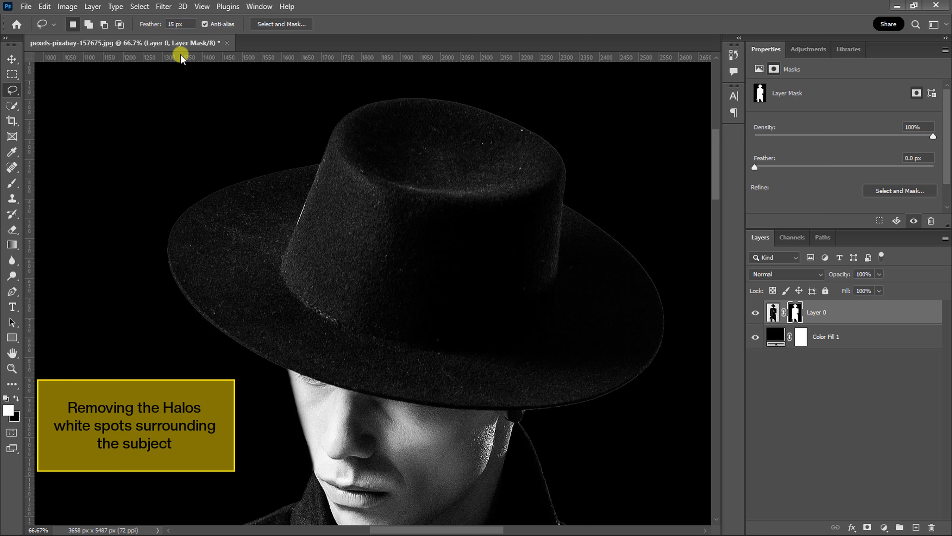
{"action": "left_click", "coordinate": [637, 357]}
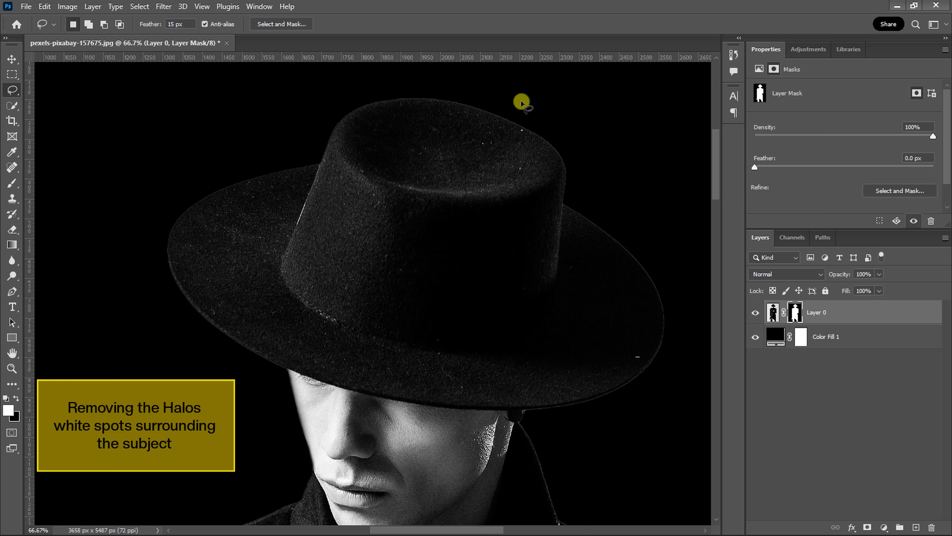
{"action": "mouse_move", "coordinate": [521, 102]}
{"action": "left_mouse_down"}
{"action": "mouse_move", "coordinate": [438, 83]}
{"action": "mouse_move", "coordinate": [348, 95]}
{"action": "mouse_move", "coordinate": [259, 129]}
{"action": "mouse_move", "coordinate": [157, 231]}
{"action": "mouse_move", "coordinate": [156, 268]}
{"action": "mouse_move", "coordinate": [201, 335]}
{"action": "mouse_move", "coordinate": [285, 365]}
{"action": "left_mouse_up"}
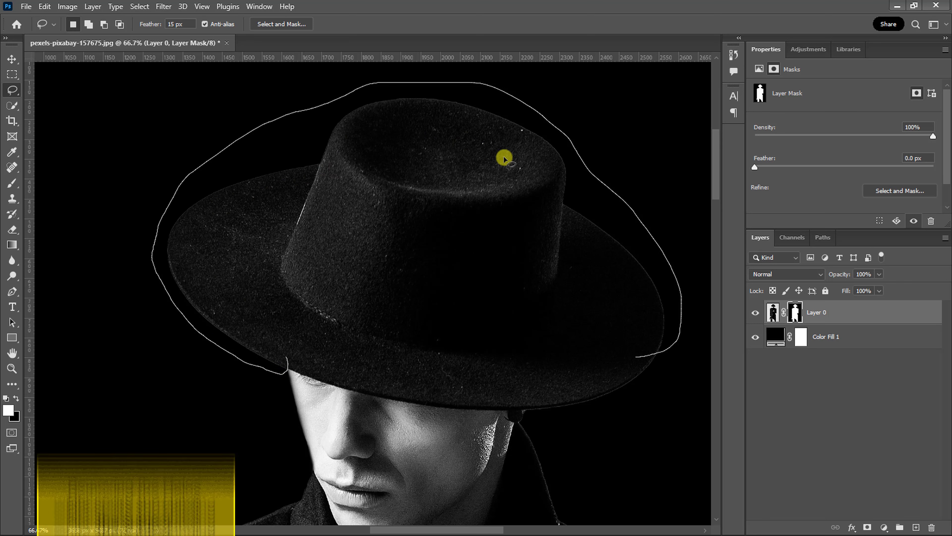
{"action": "mouse_move", "coordinate": [504, 159]}
{"action": "left_mouse_down"}
{"action": "mouse_move", "coordinate": [551, 213]}
{"action": "mouse_move", "coordinate": [636, 359]}
{"action": "left_mouse_up"}
Apply the Minimum filter to the selected mask area with a 0.9 px radius, preserving Roundness.
{"action": "left_click", "coordinate": [162, 7]}
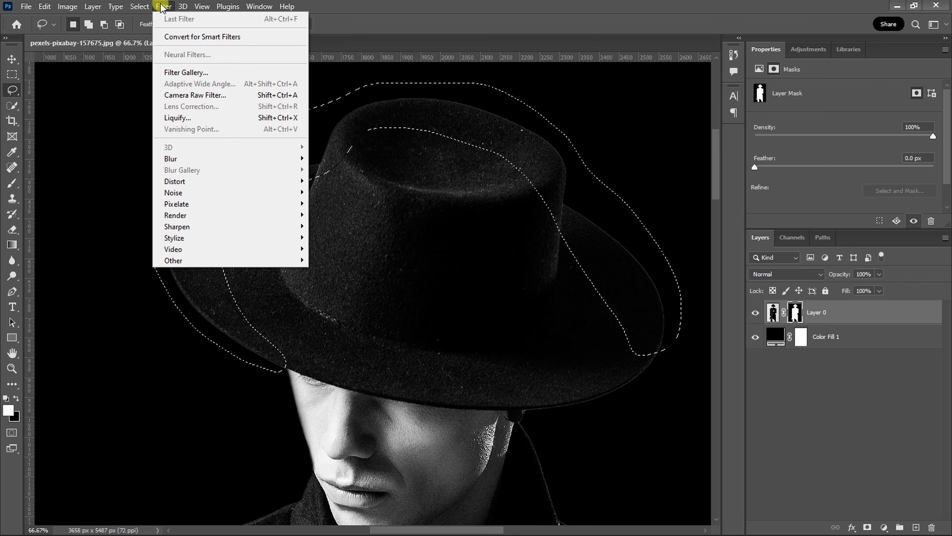
{"action": "mouse_move", "coordinate": [181, 259]}
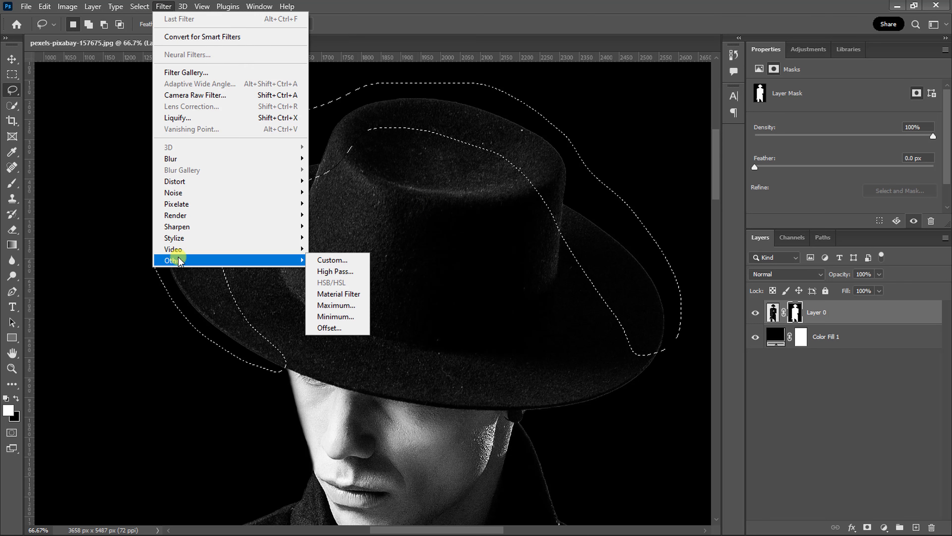
{"action": "left_click", "coordinate": [330, 316]}
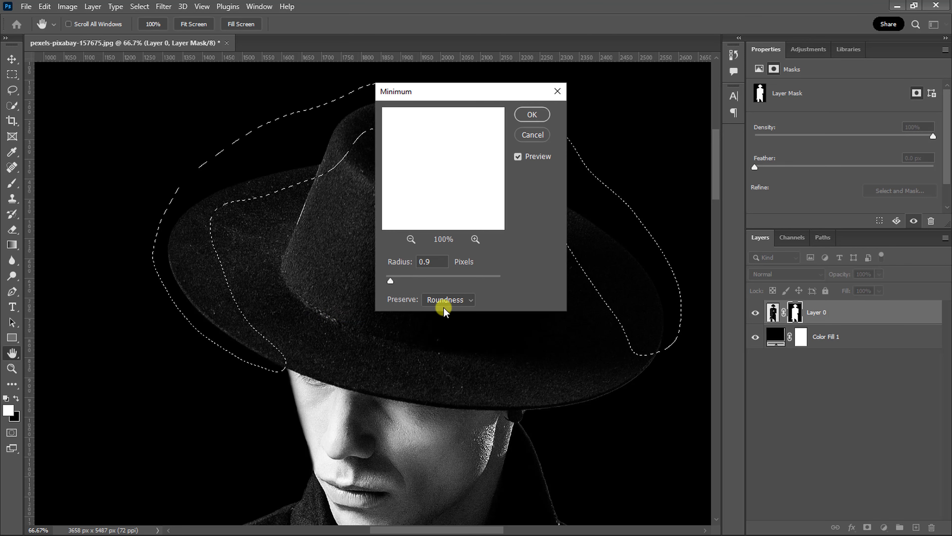
{"action": "left_click", "coordinate": [540, 114]}
Lasso the edge from the lower right hat brim along the collar to the shoulder and reapply the Minimum filter.
{"action": "scroll", "coordinate": [540, 179], "scroll_direction": "down", "scroll_amount": 5}
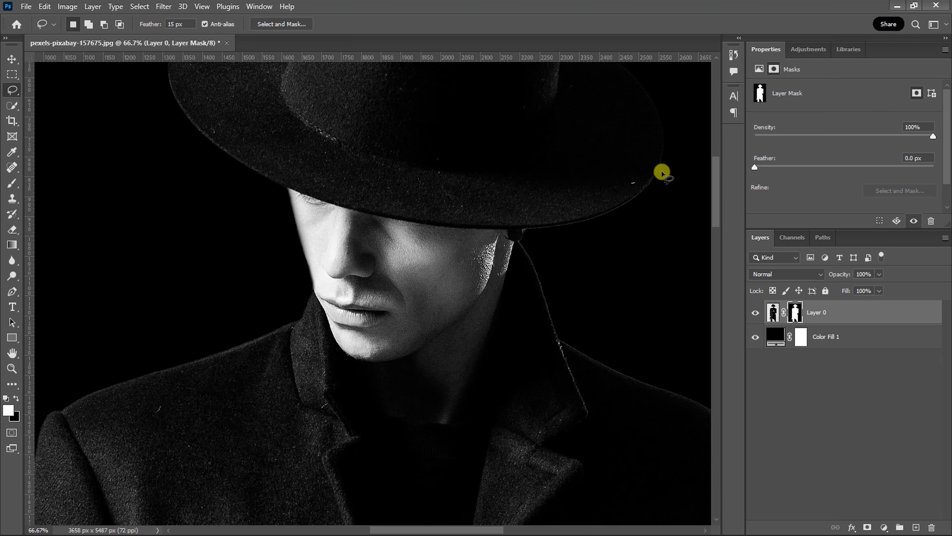
{"action": "left_click_drag", "start_coordinate": [631, 184], "coordinate": [633, 186]}
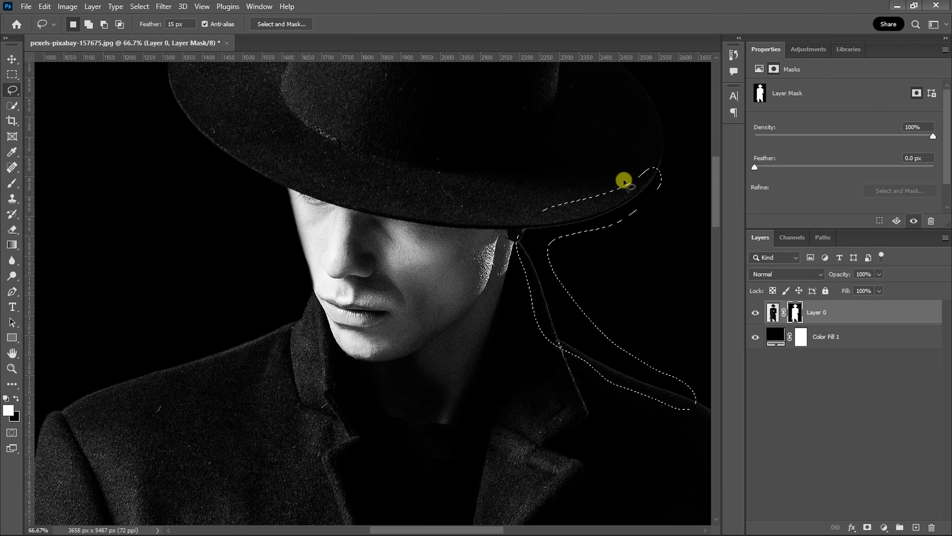
{"action": "left_click", "coordinate": [164, 7]}
{"action": "left_click", "coordinate": [172, 19]}
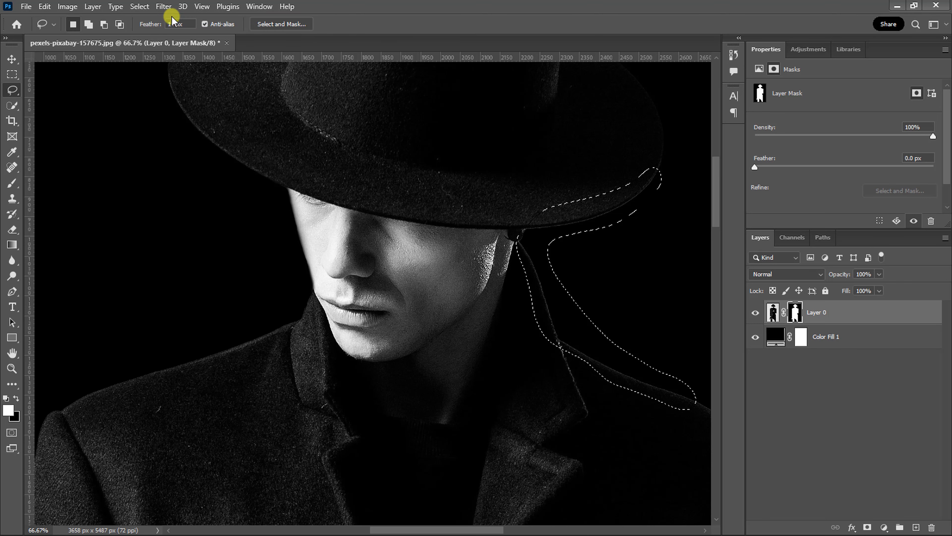
Lasso the shoulder edge on the image's left side, from the collar to the sleeve top, and reapply the Minimum filter.
{"action": "scroll", "coordinate": [280, 297], "scroll_direction": "down", "scroll_amount": 3}
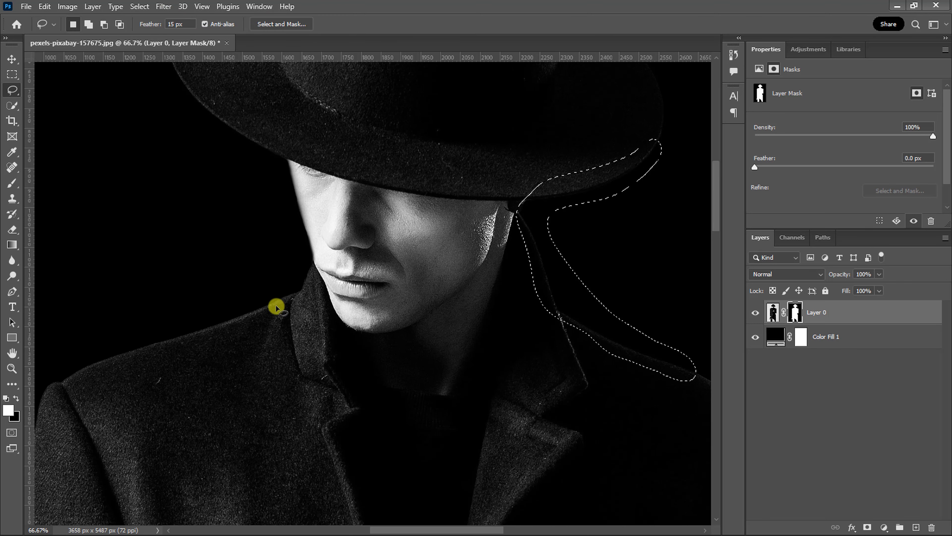
{"action": "key", "text": "ctrl+d"}
{"action": "key", "text": "ctrl+shift+d"}
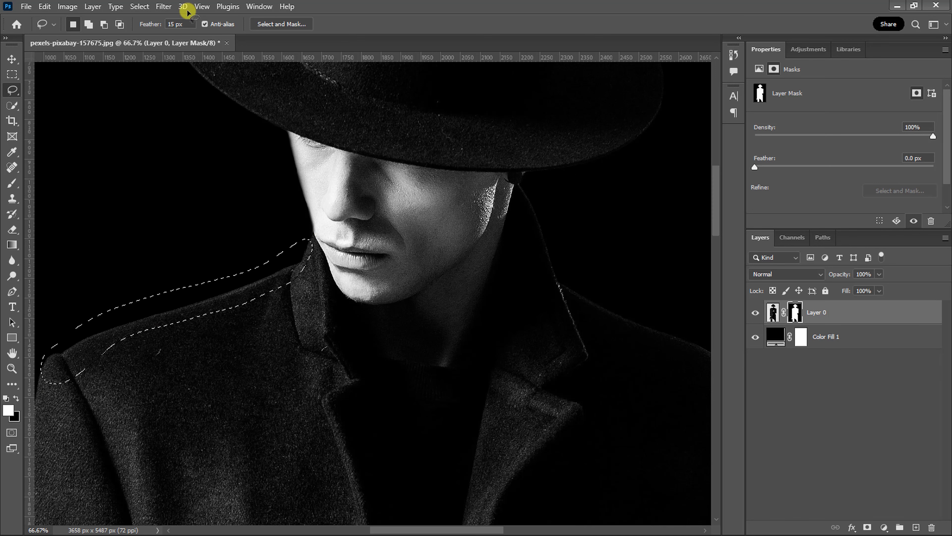
Lasso the outer edge of the sleeve, coat and leg on the image's left side and reapply the Minimum filter.
{"action": "key", "text": "ctrl+minus"}
{"action": "key", "text": "ctrl+minus"}
{"action": "scroll", "coordinate": [285, 322], "scroll_direction": "down", "scroll_amount": 10}
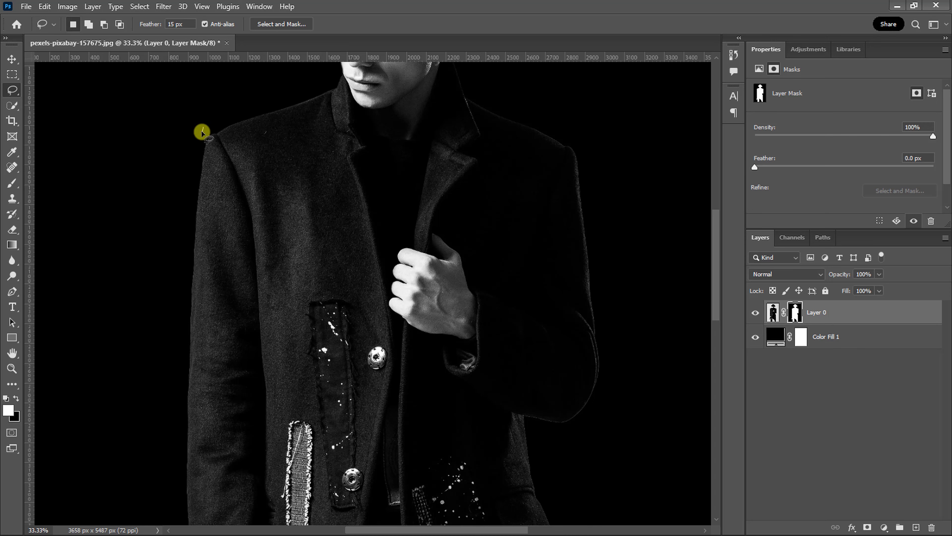
{"action": "scroll", "coordinate": [209, 206], "scroll_direction": "down", "scroll_amount": 17}
{"action": "mouse_move", "coordinate": [212, 218]}
{"action": "left_mouse_down"}
{"action": "mouse_move", "coordinate": [201, 373]}
{"action": "mouse_move", "coordinate": [146, 317]}
{"action": "mouse_move", "coordinate": [204, 231]}
{"action": "left_mouse_up"}
{"action": "scroll", "coordinate": [205, 263], "scroll_direction": "down", "scroll_amount": 6}
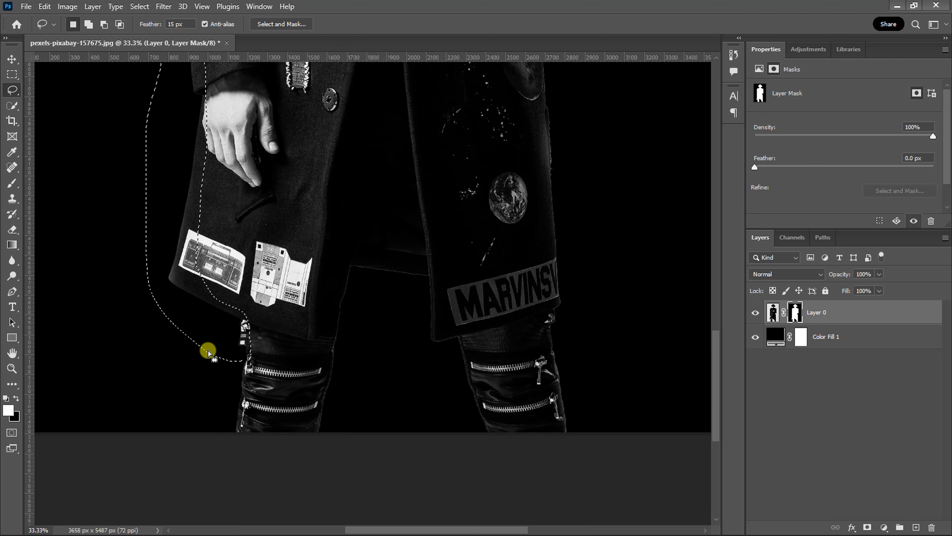
{"action": "mouse_move", "coordinate": [244, 442]}
{"action": "left_mouse_down"}
{"action": "mouse_move", "coordinate": [219, 426]}
{"action": "mouse_move", "coordinate": [237, 436]}
{"action": "left_mouse_up"}
Lasso the gap between the legs, then the outer edge of the right-hand coat hem and leg, reapplying the Minimum filter to each.
{"action": "mouse_move", "coordinate": [309, 439]}
{"action": "left_mouse_down"}
{"action": "mouse_move", "coordinate": [337, 267]}
{"action": "mouse_move", "coordinate": [441, 271]}
{"action": "mouse_move", "coordinate": [494, 428]}
{"action": "mouse_move", "coordinate": [309, 431]}
{"action": "left_mouse_up"}
{"action": "left_click", "coordinate": [163, 7]}
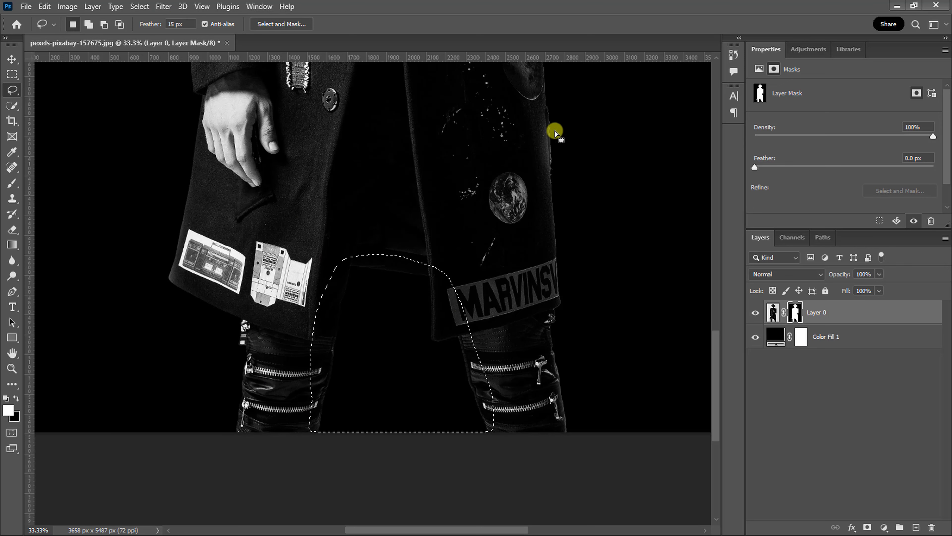
{"action": "mouse_move", "coordinate": [553, 131]}
{"action": "left_mouse_down"}
{"action": "mouse_move", "coordinate": [542, 389]}
{"action": "mouse_move", "coordinate": [562, 125]}
{"action": "left_mouse_up"}
{"action": "left_click", "coordinate": [168, 7]}
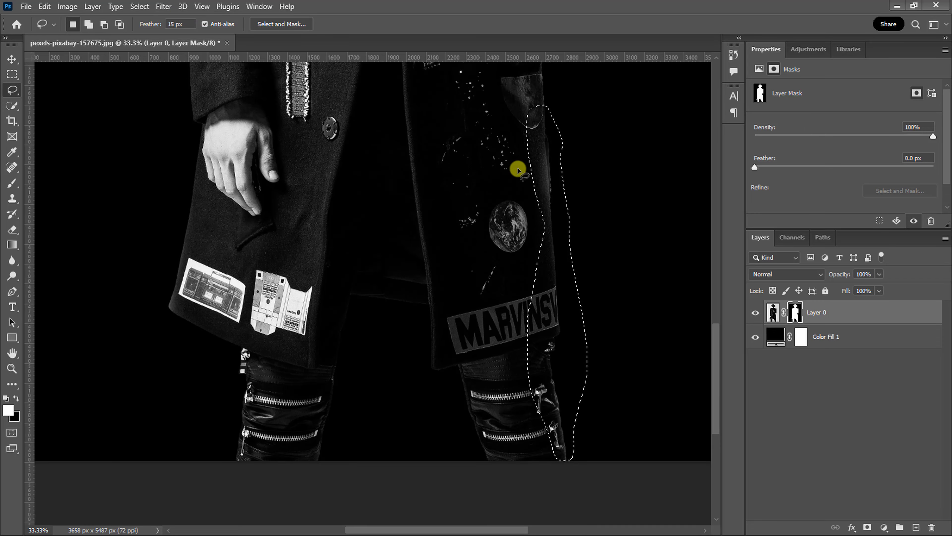
Lasso the remaining coat edges up the image's right side along the sleeve and shoulder, reapply the Minimum filter to each, and clear the selection.
{"action": "scroll", "coordinate": [516, 164], "scroll_direction": "up", "scroll_amount": 10}
{"action": "left_click_drag", "start_coordinate": [561, 297], "coordinate": [571, 92]}
{"action": "left_click", "coordinate": [164, 6]}
{"action": "left_click", "coordinate": [167, 17]}
{"action": "scroll", "coordinate": [548, 189], "scroll_direction": "up", "scroll_amount": 8}
{"action": "mouse_move", "coordinate": [466, 146]}
{"action": "left_mouse_down"}
{"action": "mouse_move", "coordinate": [600, 359]}
{"action": "mouse_move", "coordinate": [462, 117]}
{"action": "left_mouse_up"}
{"action": "left_click", "coordinate": [164, 6]}
{"action": "left_click", "coordinate": [169, 17]}
{"action": "key", "text": "Delete"}
{"action": "key", "text": "ctrl+minus"}
{"action": "key", "text": "ctrl+minus"}
{"action": "key", "text": "ctrl+minus"}
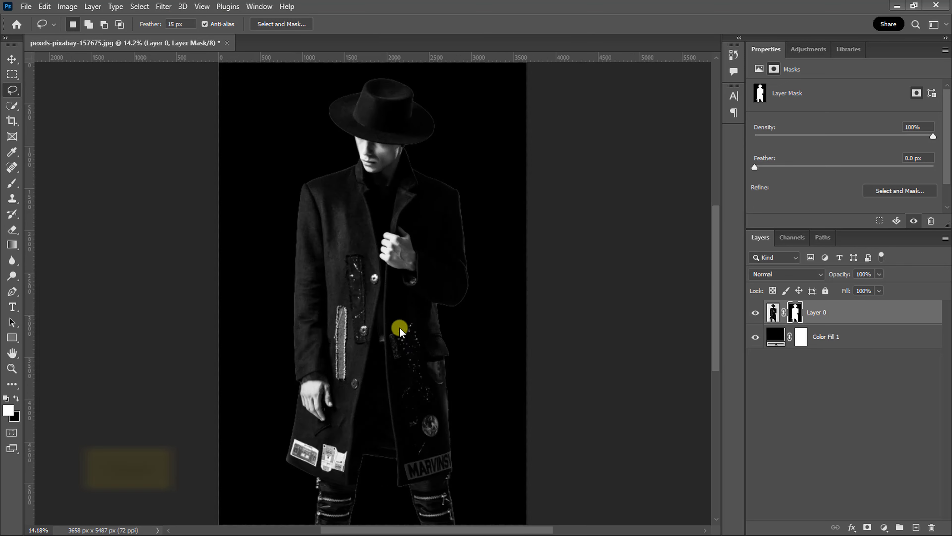
Delete the black colour fill layer beneath the masked photo of the man.
{"action": "key", "text": "v"}
{"action": "key", "text": "x"}
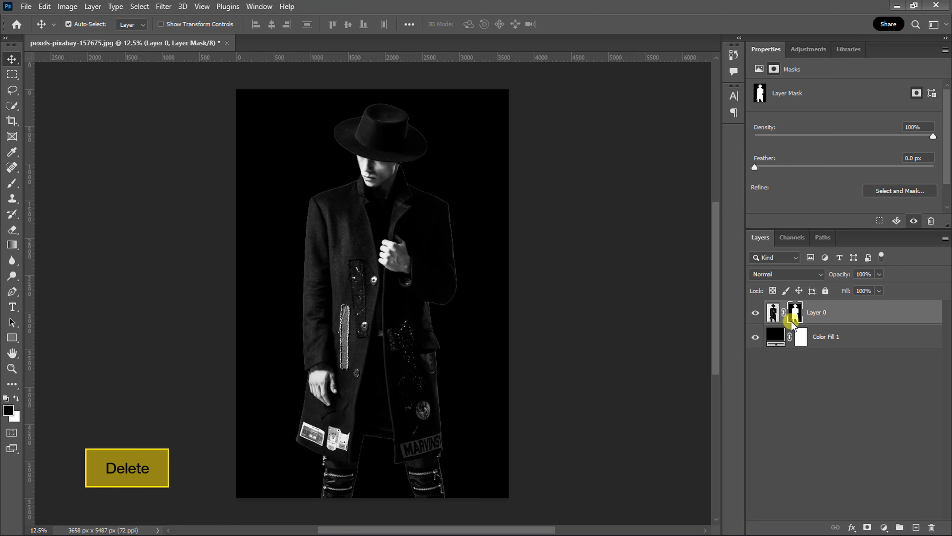
{"action": "left_click", "coordinate": [838, 339]}
{"action": "key", "text": "Delete"}
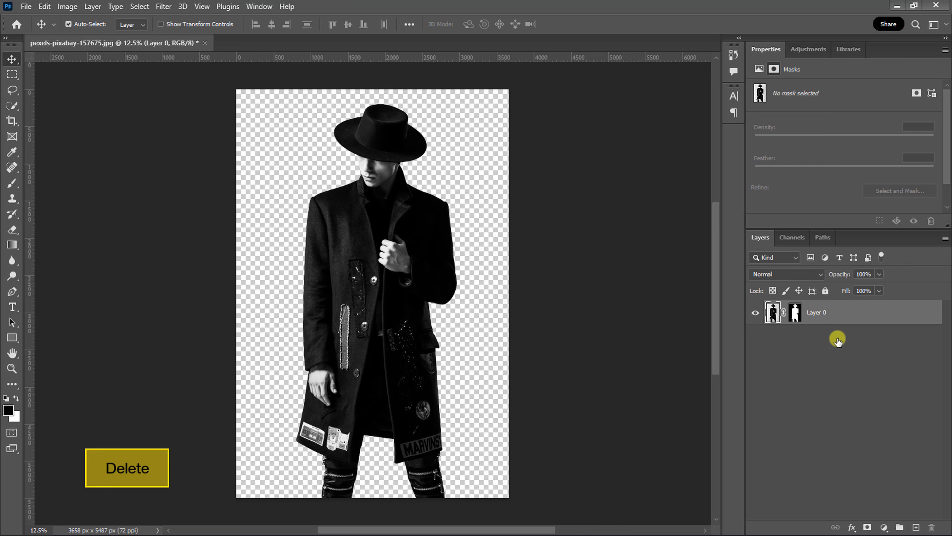
Create a new document from the A4 print preset, named Fashion Magazine Cover Design, in CMYK Color mode.
{"action": "left_click", "coordinate": [26, 6]}
{"action": "left_click", "coordinate": [37, 19]}
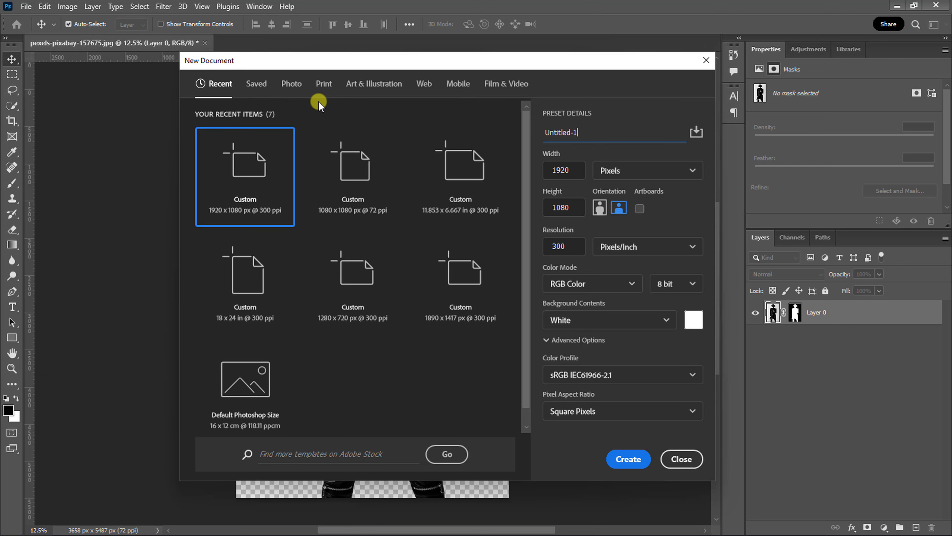
{"action": "left_click", "coordinate": [325, 85]}
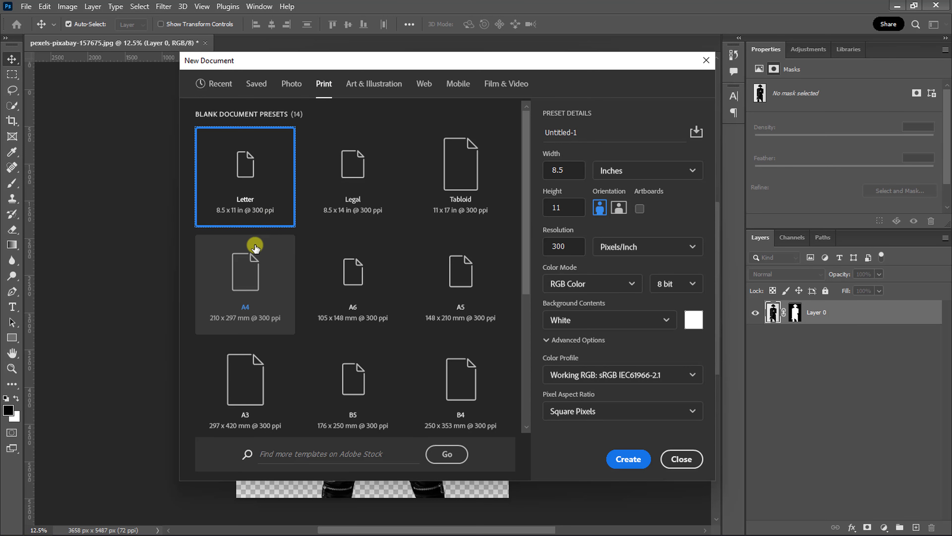
{"action": "left_click", "coordinate": [249, 289]}
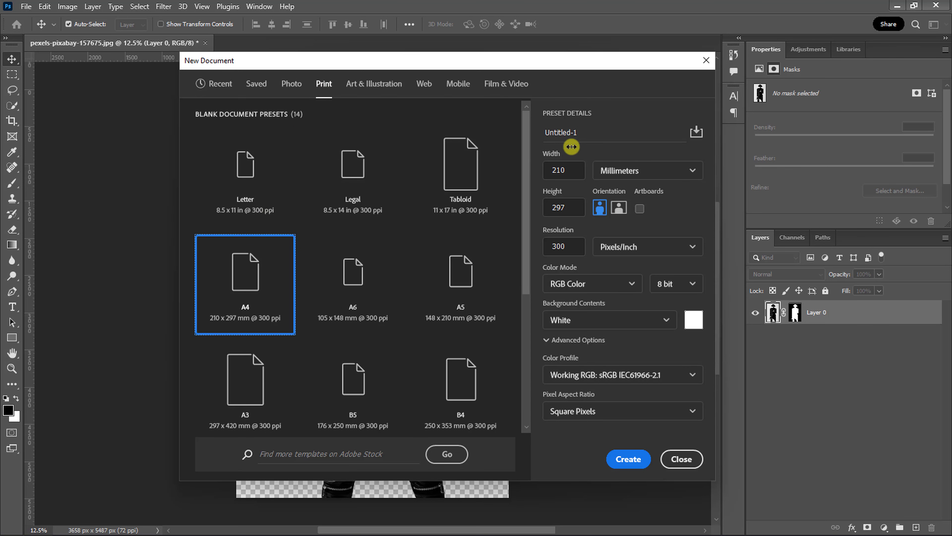
{"action": "left_click", "coordinate": [582, 132]}
{"action": "type", "text": "Fashion Magazine Cover Design"}
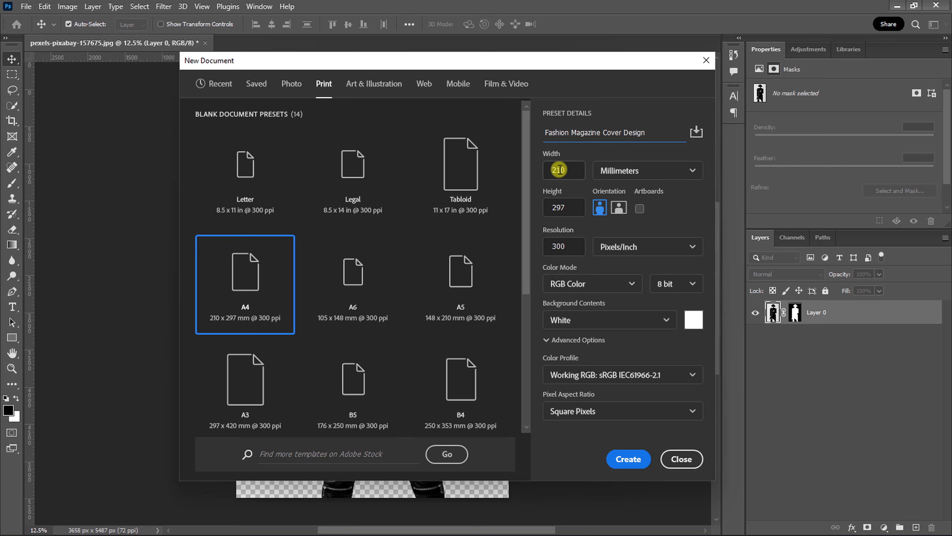
{"action": "left_click", "coordinate": [583, 286]}
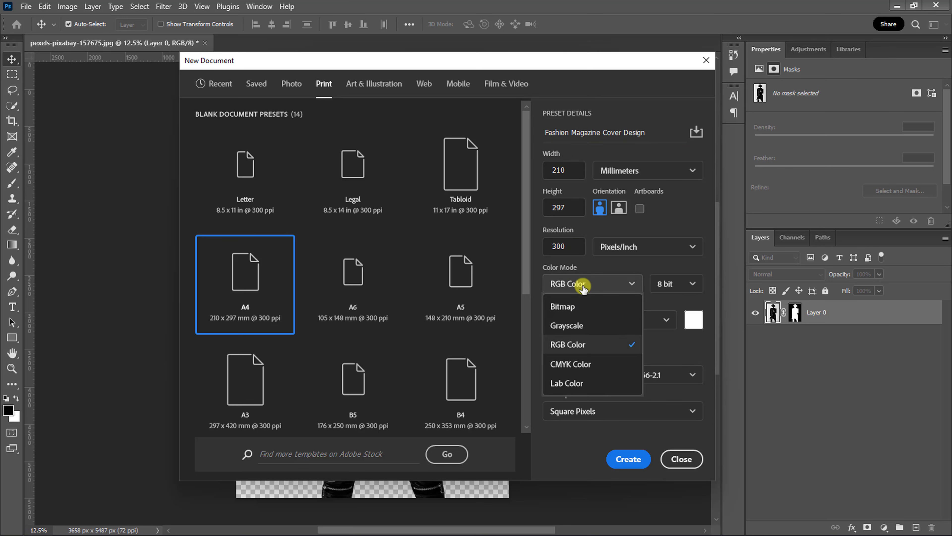
{"action": "left_click", "coordinate": [579, 363]}
{"action": "left_click", "coordinate": [626, 452]}
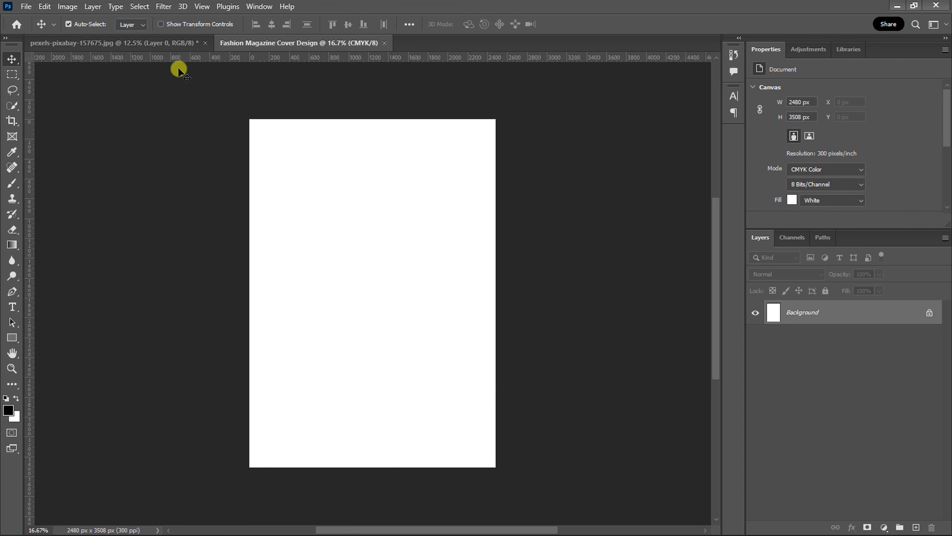
Bring the cut-out man with his mask from the photo document into the Fashion Magazine Cover Design document.
{"action": "left_click", "coordinate": [151, 43]}
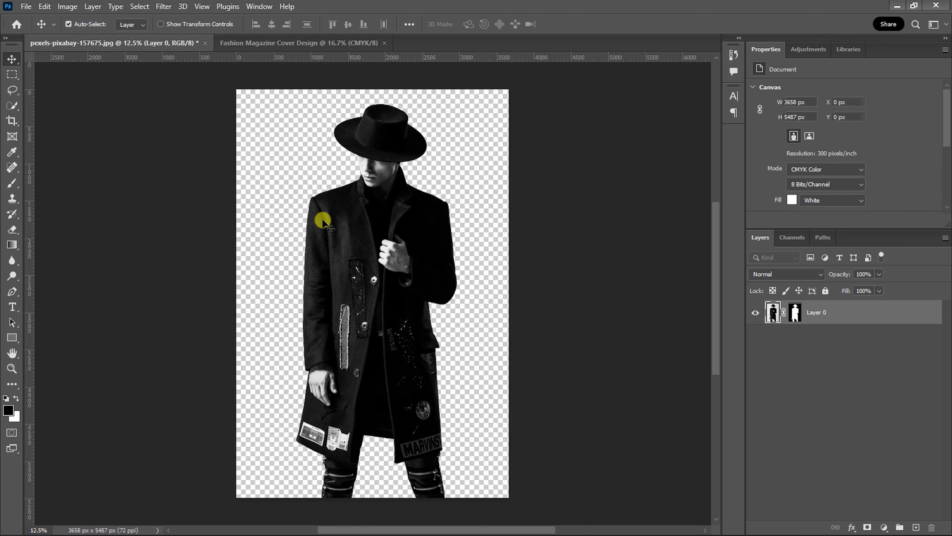
{"action": "mouse_move", "coordinate": [363, 275]}
{"action": "left_mouse_down"}
{"action": "mouse_move", "coordinate": [266, 42]}
{"action": "mouse_move", "coordinate": [356, 263]}
{"action": "left_mouse_up"}
{"action": "left_click_drag", "start_coordinate": [369, 303], "coordinate": [368, 303]}
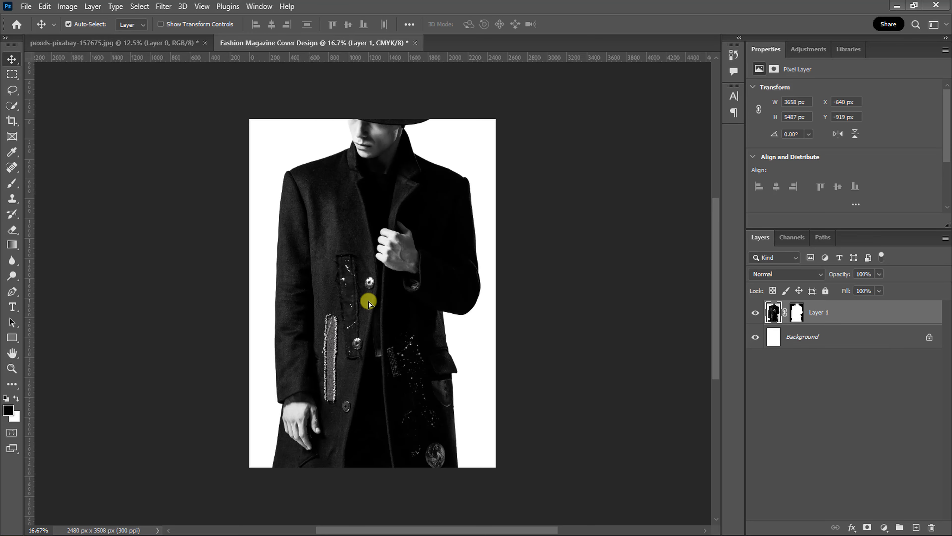
Scale the man down proportionally to about 62.7% so his whole figure fits on the page.
{"action": "key", "text": "ctrl+minus"}
{"action": "key", "text": "ctrl+minus"}
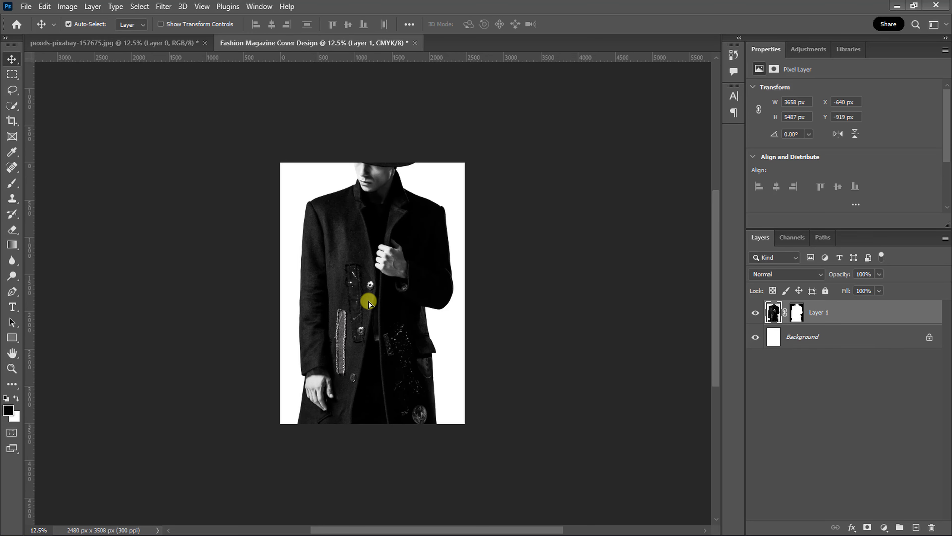
{"action": "key", "text": "ctrl+t"}
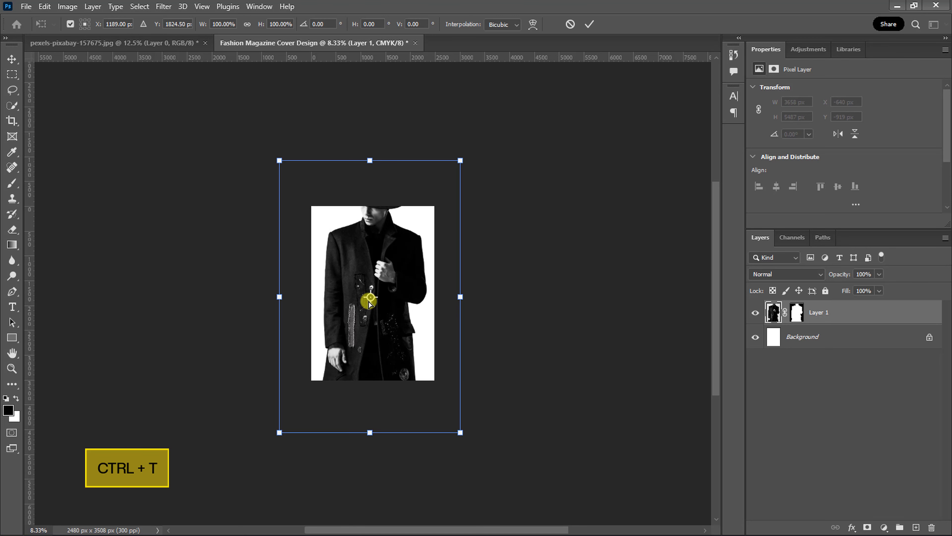
{"action": "left_click_drag", "start_coordinate": [461, 160], "coordinate": [428, 212]}
{"action": "key", "text": "ctrl+plus"}
{"action": "key", "text": "ctrl+plus"}
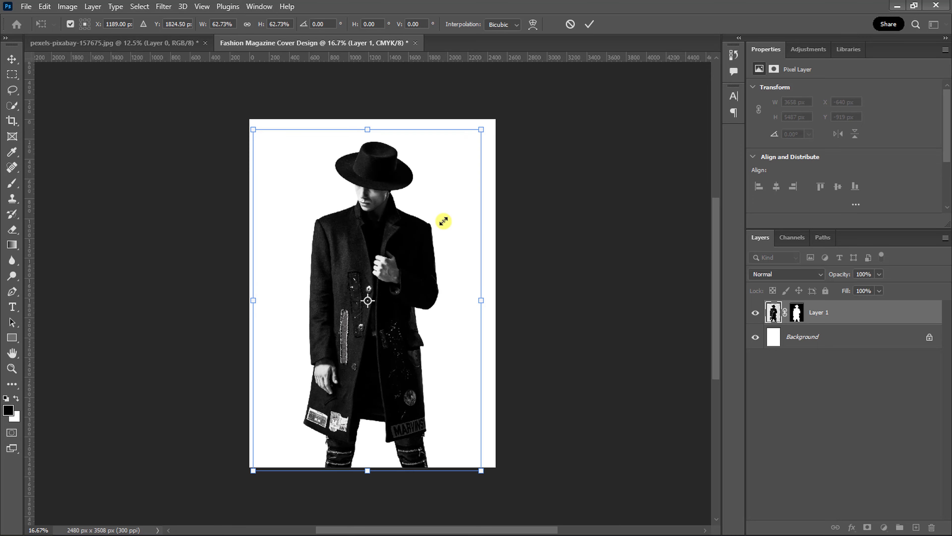
{"action": "key", "text": "Return"}
Start a new guide layout with one column 1260 px wide.
{"action": "left_click", "coordinate": [201, 6]}
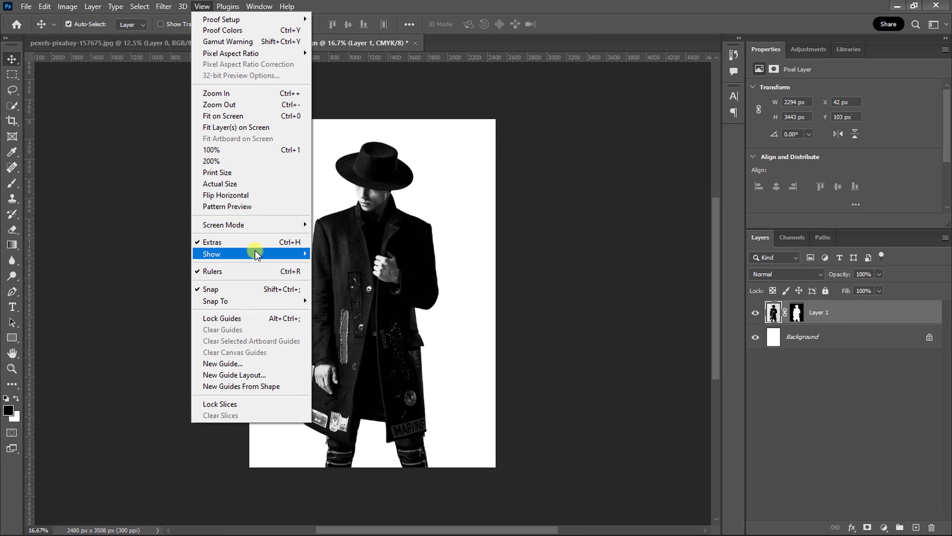
{"action": "left_click", "coordinate": [242, 375]}
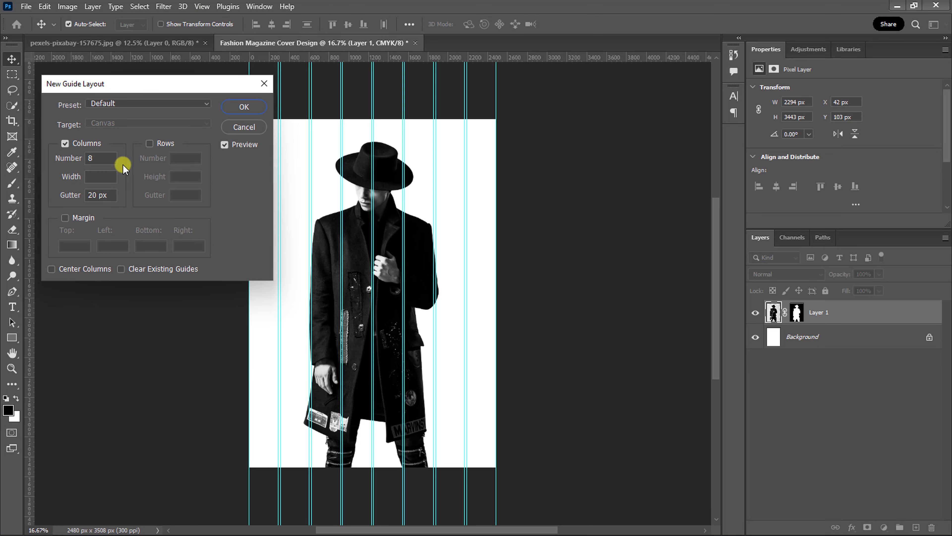
{"action": "left_click", "coordinate": [91, 158]}
{"action": "type", "text": "1"}
{"action": "key", "text": "Tab"}
{"action": "type", "text": "1260"}
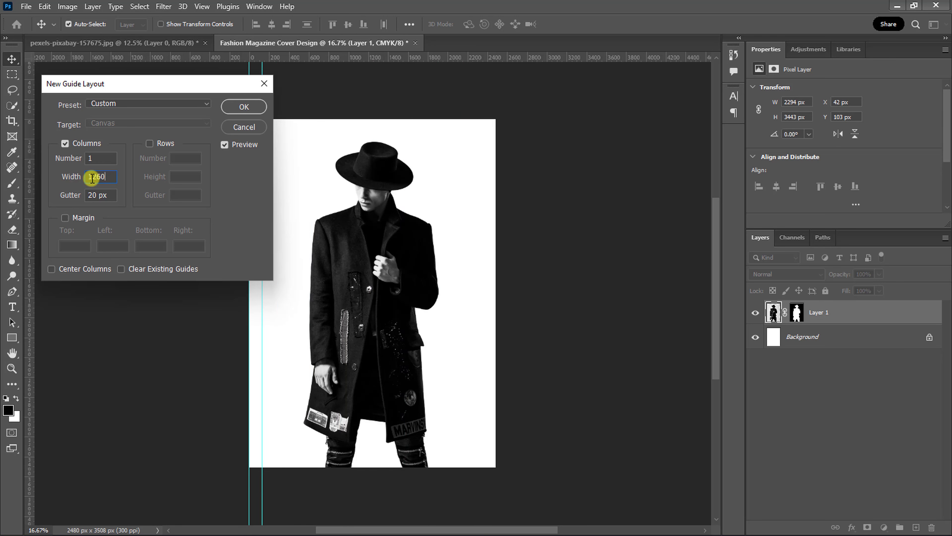
Enable margins in the guide layout, set all four to 100 px, and create the guides.
{"action": "left_click", "coordinate": [65, 218]}
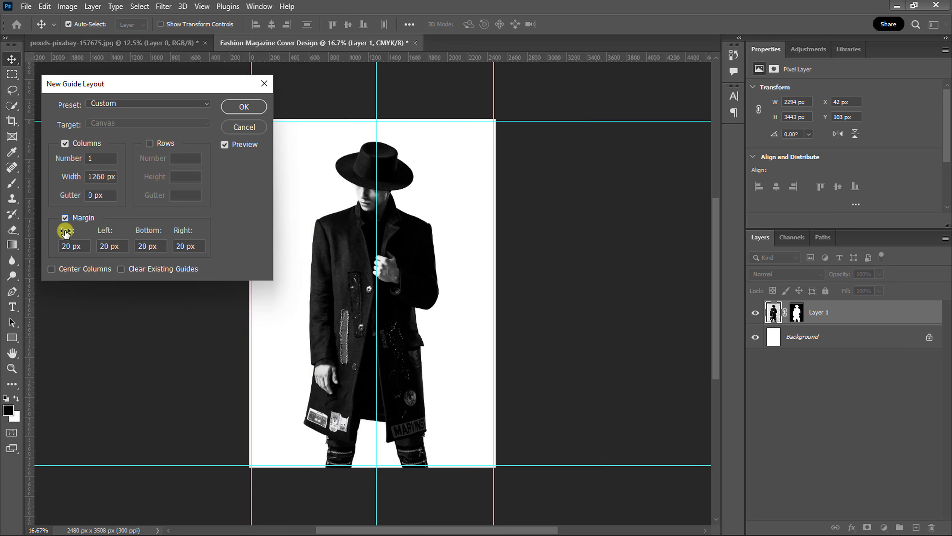
{"action": "type", "text": "100"}
{"action": "double_click", "coordinate": [111, 247]}
{"action": "type", "text": "100"}
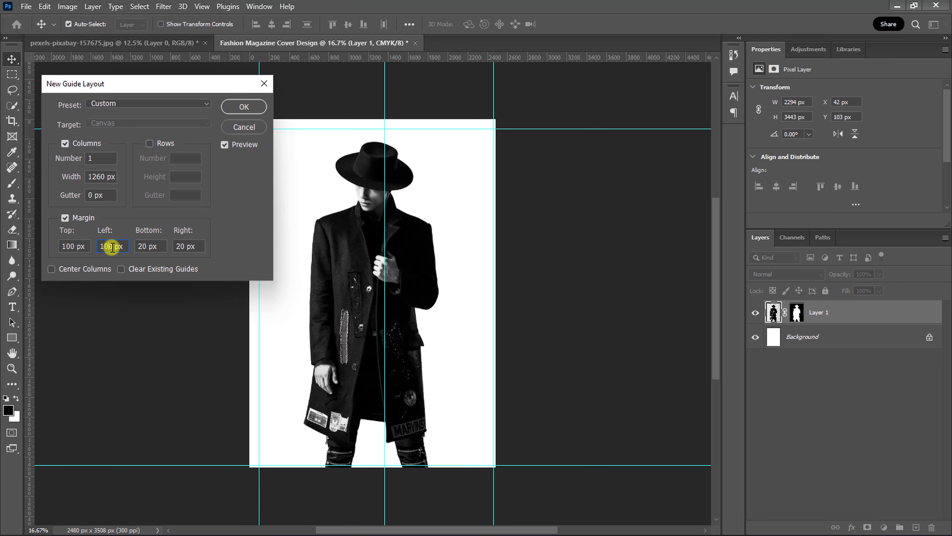
{"action": "type", "text": "100"}
{"action": "type", "text": "100"}
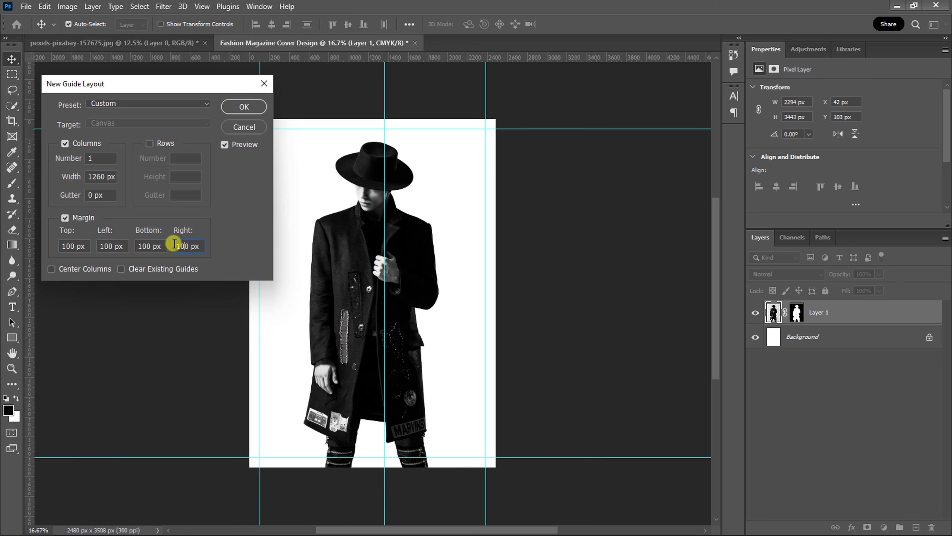
{"action": "left_click", "coordinate": [241, 107]}
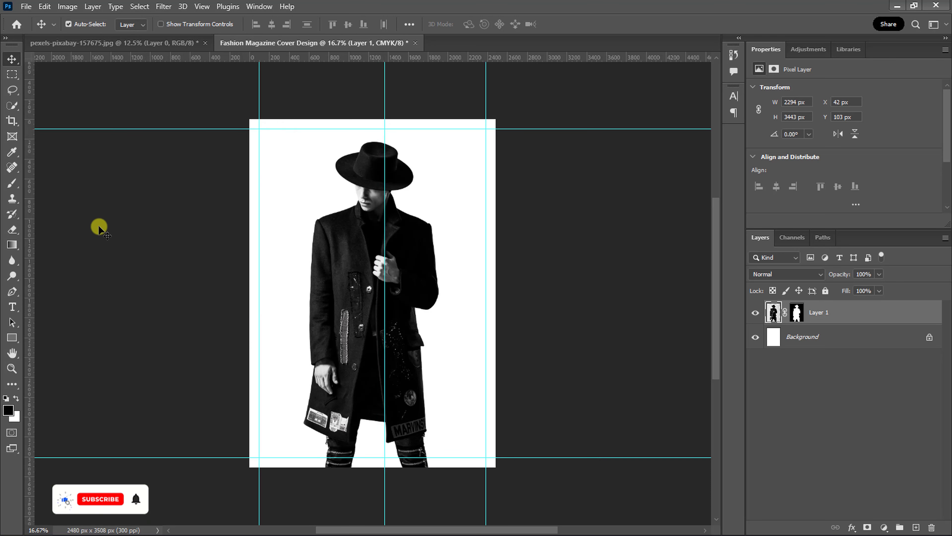
Draw a #0a0a0a-filled rectangle about 1777 by 3889 px directly above the Background, covering the page's left part up to the middle guide.
{"action": "left_click", "coordinate": [12, 338]}
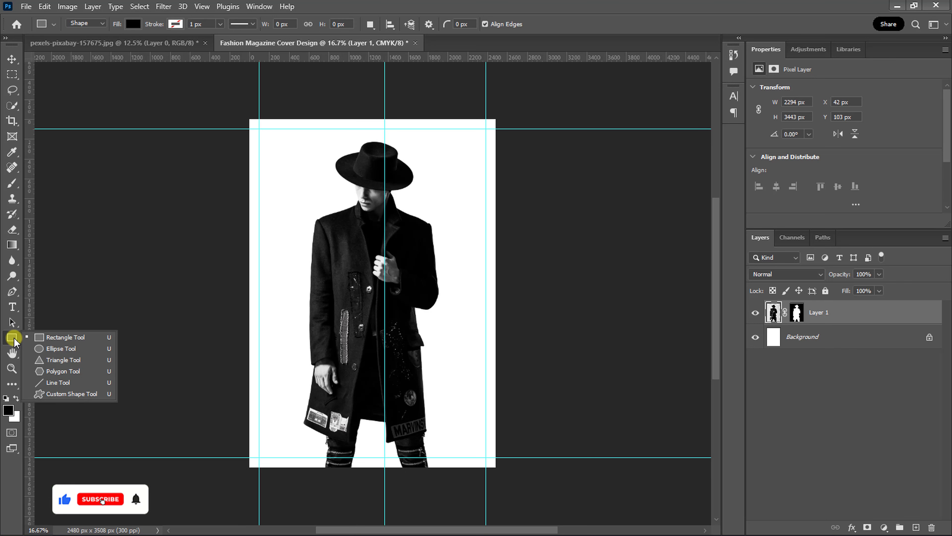
{"action": "left_click", "coordinate": [43, 337]}
{"action": "left_click", "coordinate": [132, 24]}
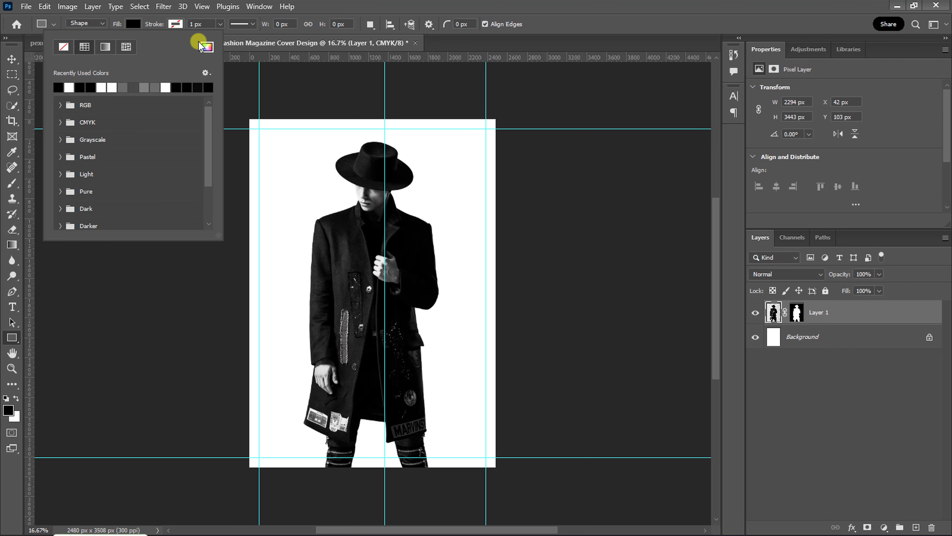
{"action": "left_click", "coordinate": [207, 47]}
{"action": "left_click_drag", "start_coordinate": [634, 230], "coordinate": [82, 245]}
{"action": "double_click", "coordinate": [249, 463]}
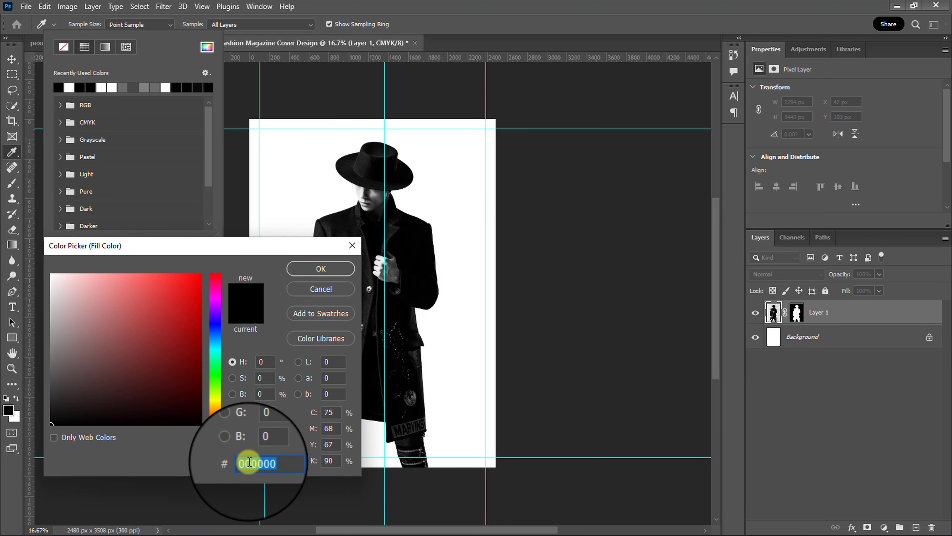
{"action": "type", "text": "0a0a0a"}
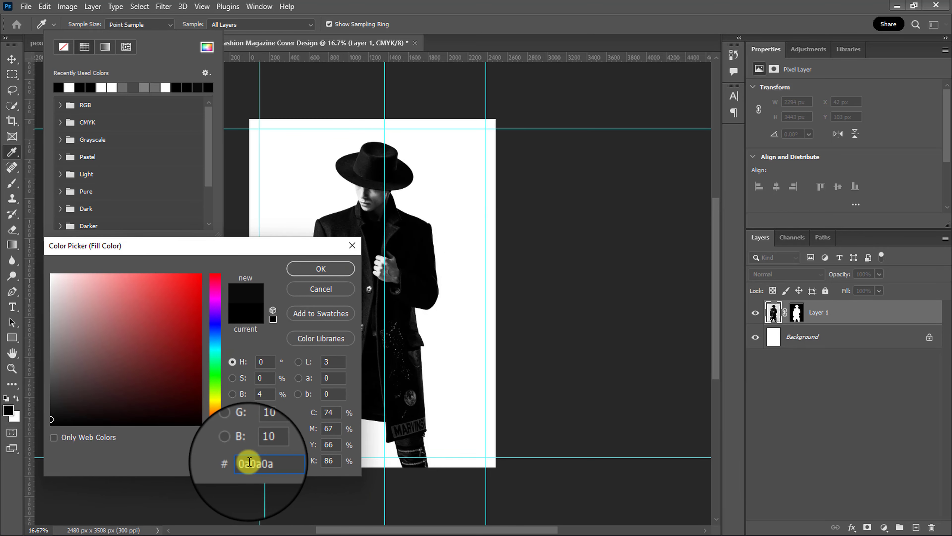
{"action": "left_click", "coordinate": [321, 268]}
{"action": "left_click", "coordinate": [806, 337]}
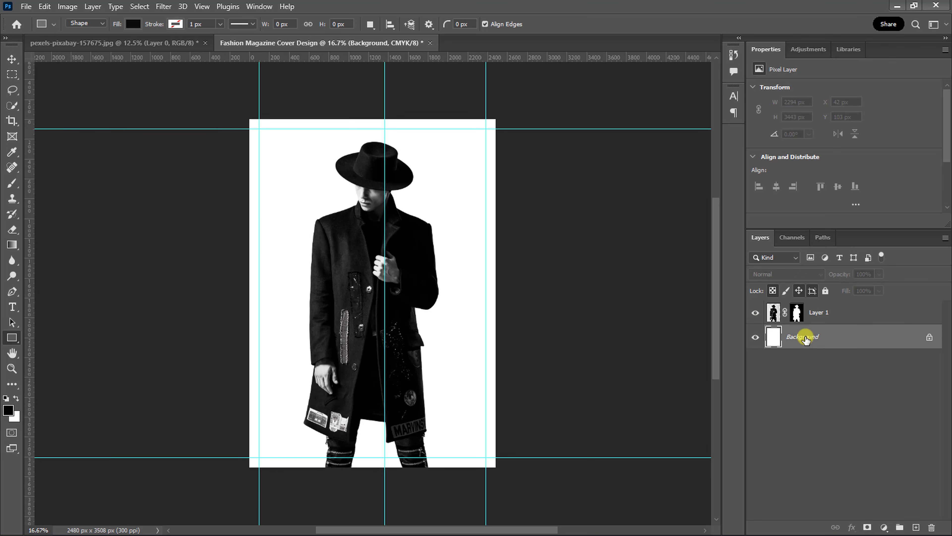
{"action": "left_click_drag", "start_coordinate": [317, 152], "coordinate": [384, 481]}
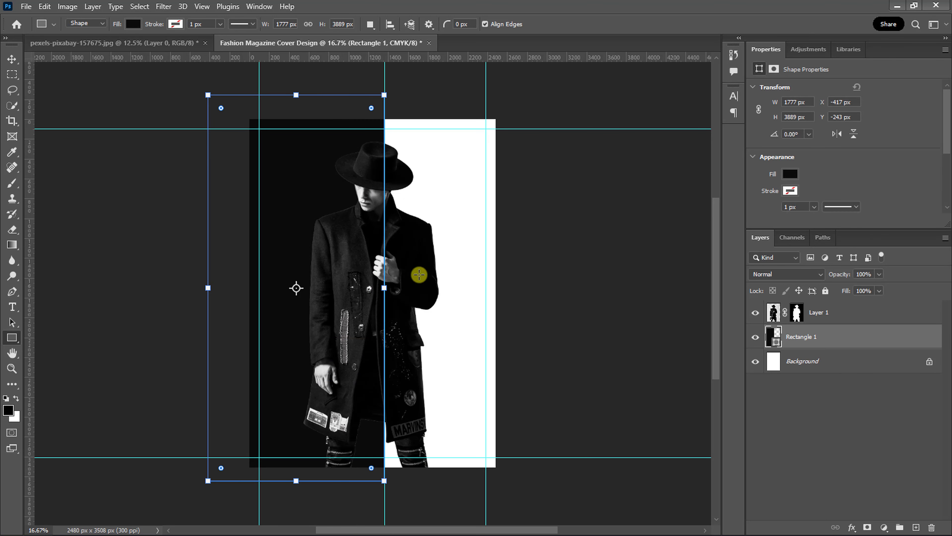
Nudge the man horizontally to the right until his layer's X position is 97 px.
{"action": "key", "text": "v"}
{"action": "left_click", "coordinate": [416, 275]}
{"action": "key", "text": "shift+Right"}
{"action": "key", "text": "shift+Right"}
{"action": "key", "text": "shift+Right"}
{"action": "key", "text": "shift+Right"}
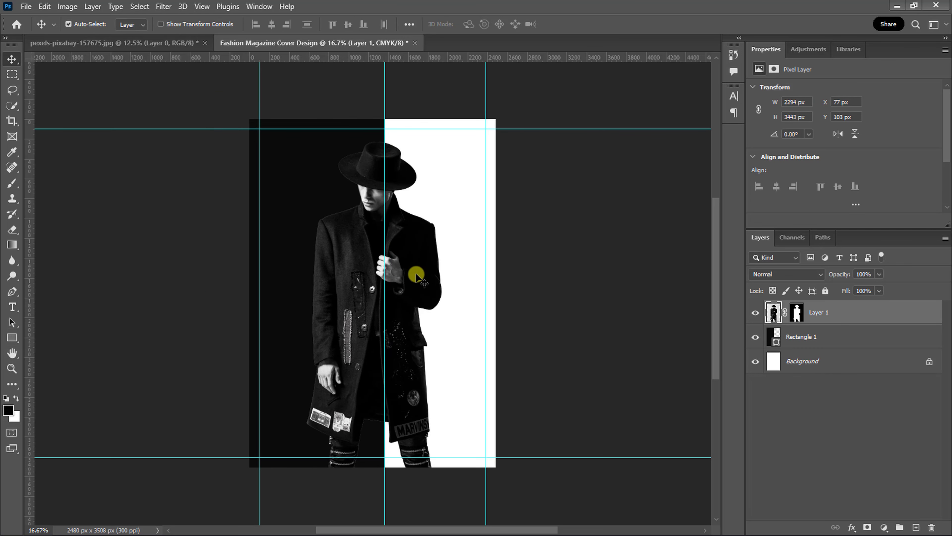
{"action": "key", "text": "shift+Right"}
Outline the area between the legs with the Polygonal Lasso and hide it from the black rectangle using a layer mask.
{"action": "key", "text": "ctrl+plus"}
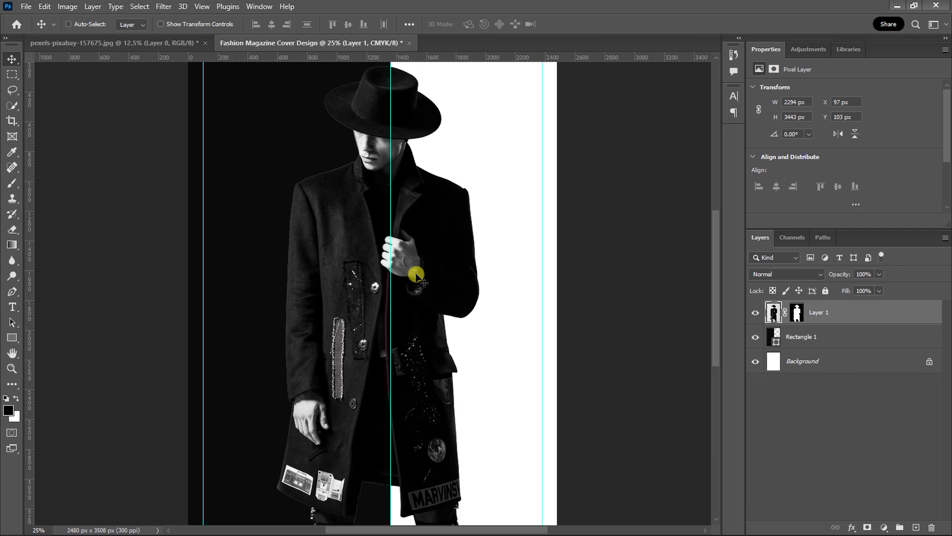
{"action": "key", "text": "ctrl+plus"}
{"action": "scroll", "coordinate": [415, 276], "scroll_direction": "down", "scroll_amount": 5}
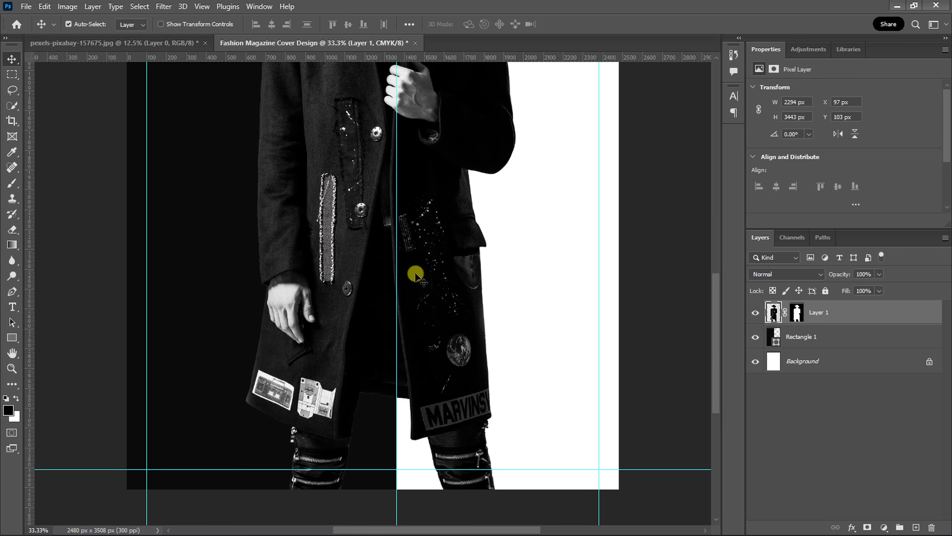
{"action": "left_click", "coordinate": [382, 382]}
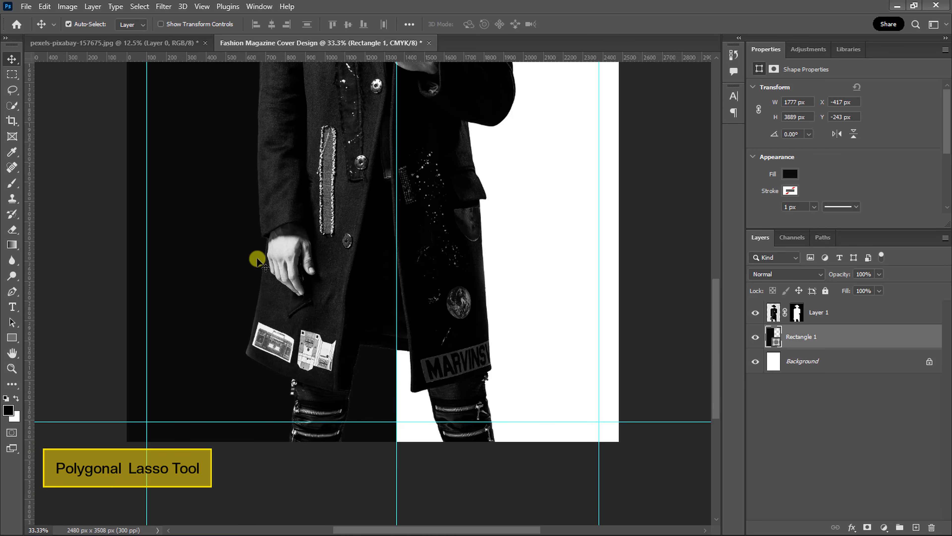
{"action": "right_click", "coordinate": [12, 90]}
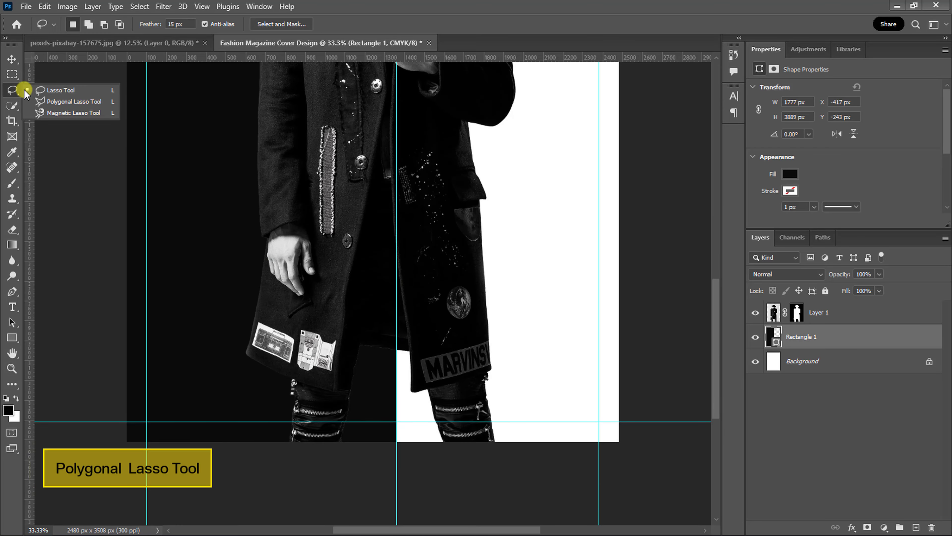
{"action": "left_click", "coordinate": [57, 99]}
{"action": "left_click", "coordinate": [396, 280]}
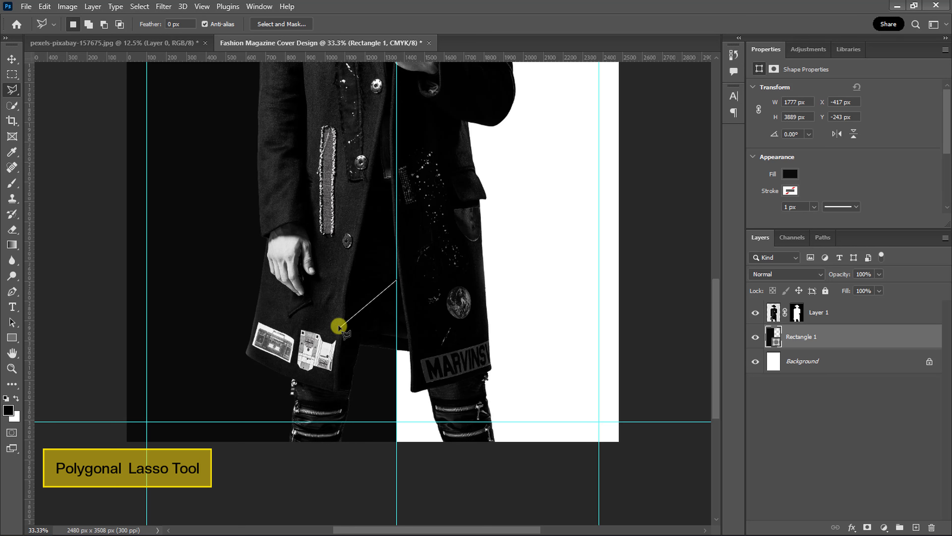
{"action": "left_click", "coordinate": [338, 323]}
{"action": "left_click", "coordinate": [314, 456]}
{"action": "left_click", "coordinate": [415, 490]}
{"action": "left_click", "coordinate": [425, 283]}
{"action": "left_click", "coordinate": [395, 280]}
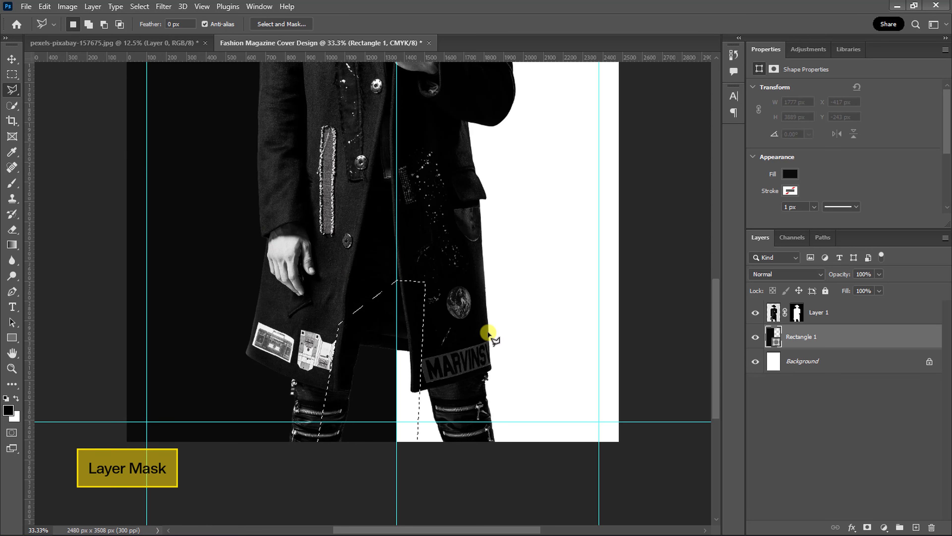
{"action": "left_click", "coordinate": [866, 527]}
Draw a black-filled rectangle about 1050 by 642 px directly above the Background, covering the page's lower-right corner.
{"action": "left_click", "coordinate": [835, 363]}
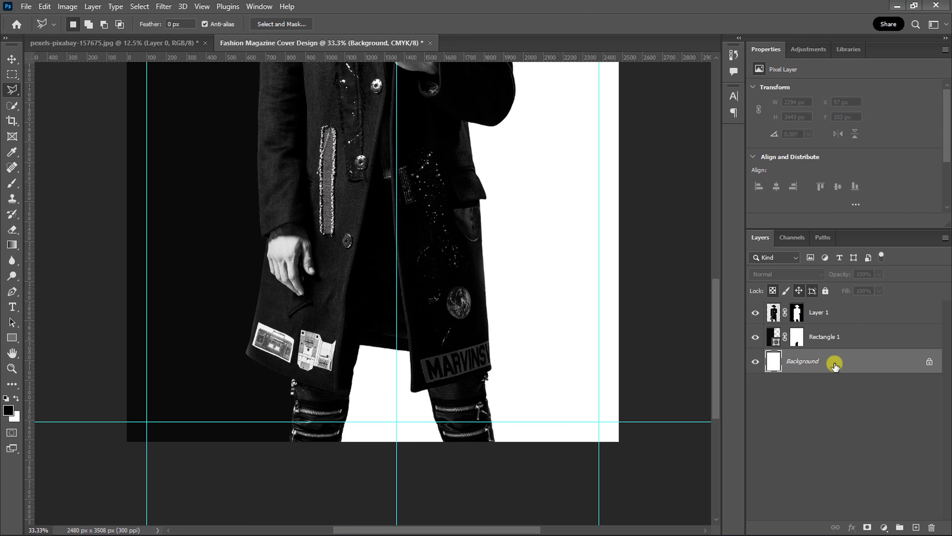
{"action": "left_click", "coordinate": [15, 334]}
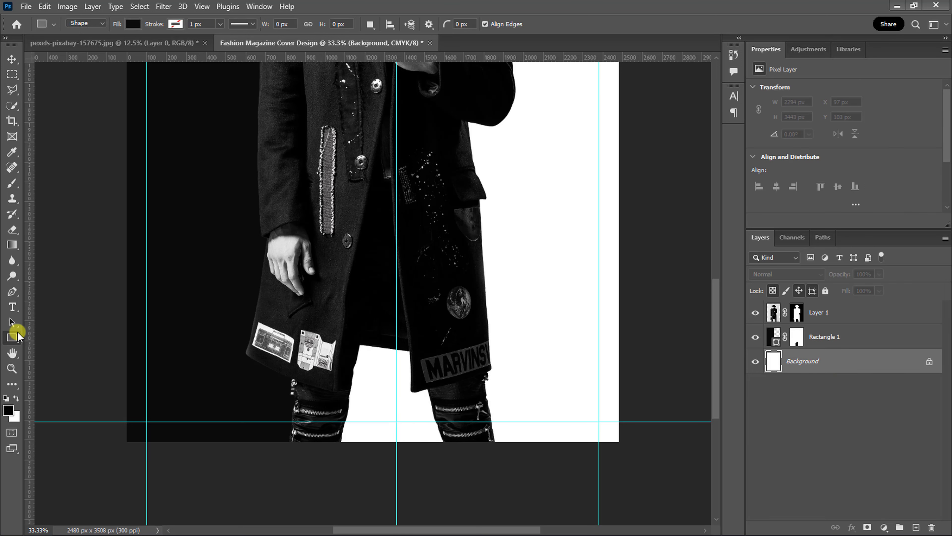
{"action": "left_click_drag", "start_coordinate": [674, 338], "coordinate": [465, 465]}
{"action": "left_click", "coordinate": [790, 174]}
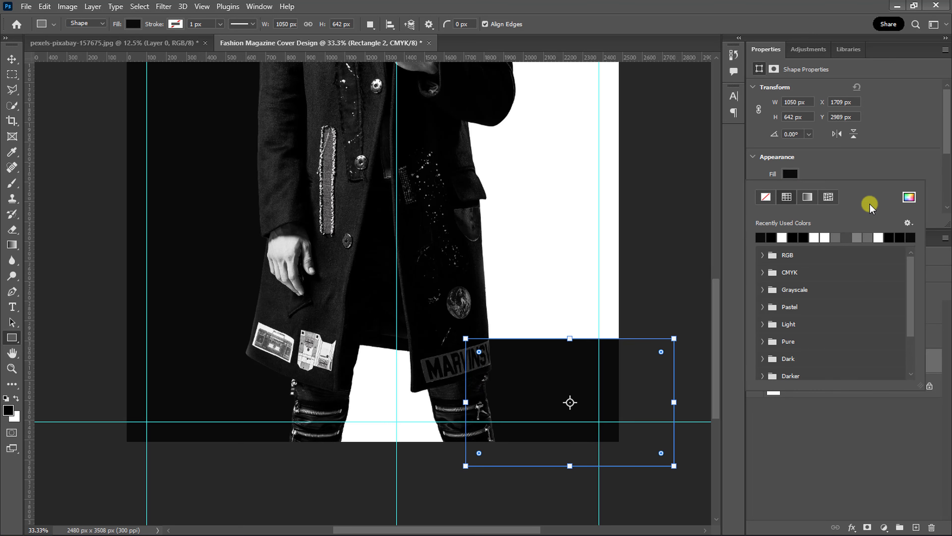
{"action": "left_click", "coordinate": [908, 197]}
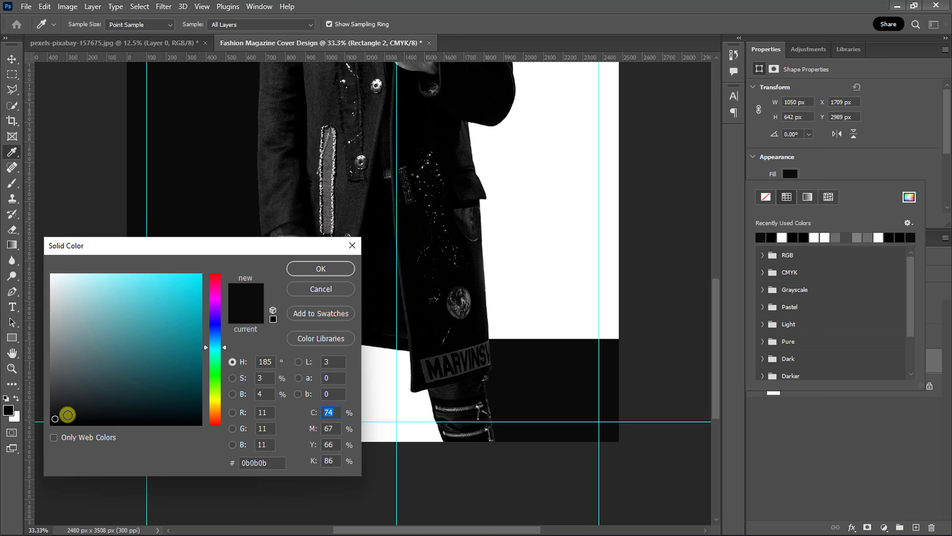
{"action": "left_click", "coordinate": [333, 268]}
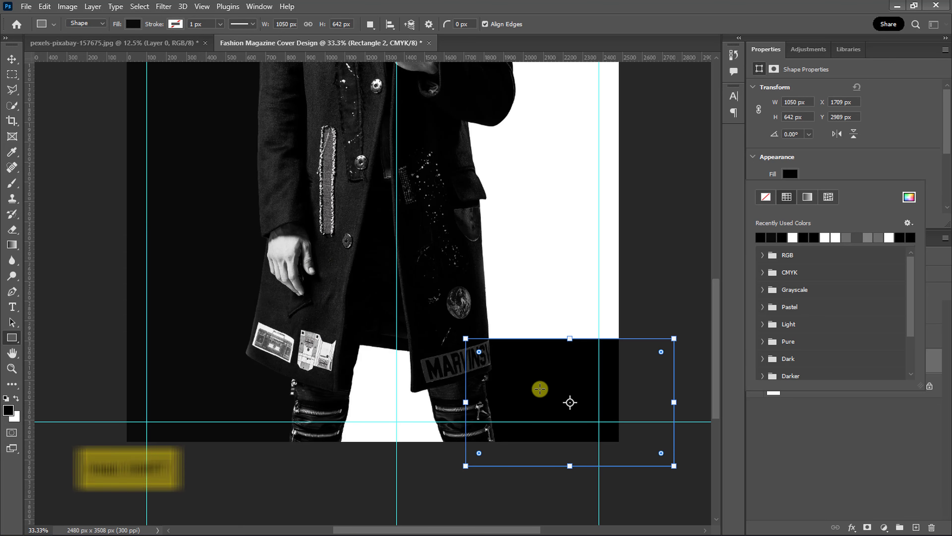
Nudge the new black rectangle straight down until its Y position is 3021 px.
{"action": "key", "text": "v"}
{"action": "key", "text": "shift+Down"}
{"action": "key", "text": "shift+Down"}
{"action": "key", "text": "shift+Down"}
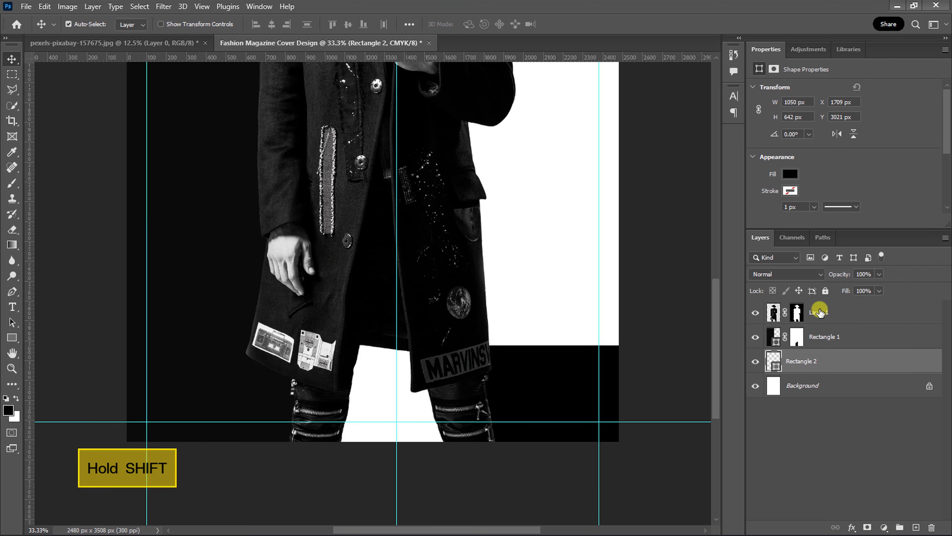
Group the man and both rectangles as "Background & Image", and add groups named "Text" and "Memphis" above it.
{"action": "left_click", "coordinate": [819, 312], "text": "shift"}
{"action": "left_click_drag", "start_coordinate": [772, 362], "coordinate": [900, 529]}
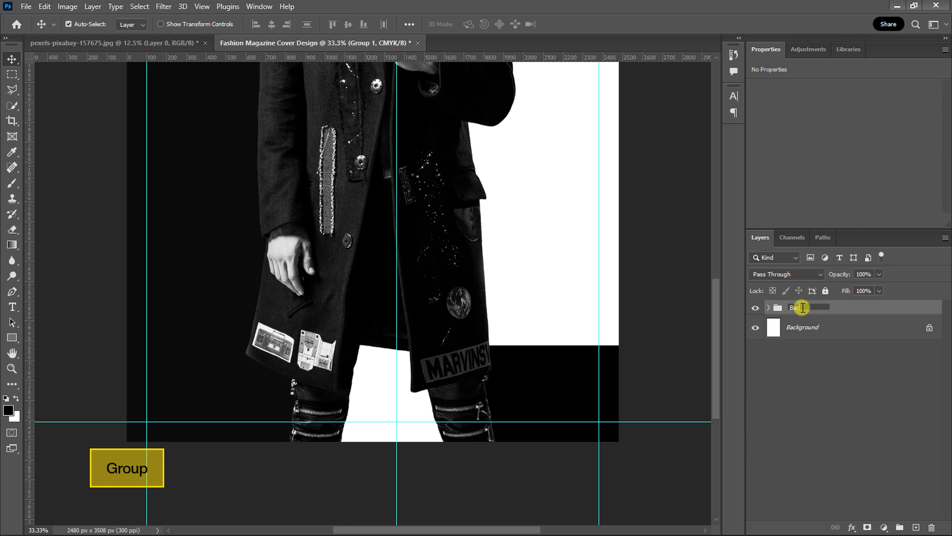
{"action": "type", "text": "ge"}
{"action": "key", "text": "Return"}
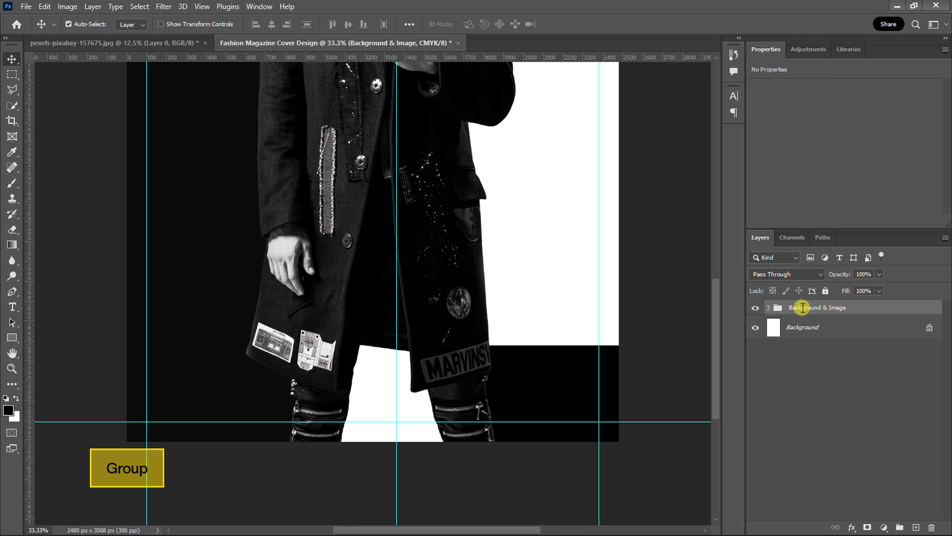
{"action": "left_click", "coordinate": [900, 527]}
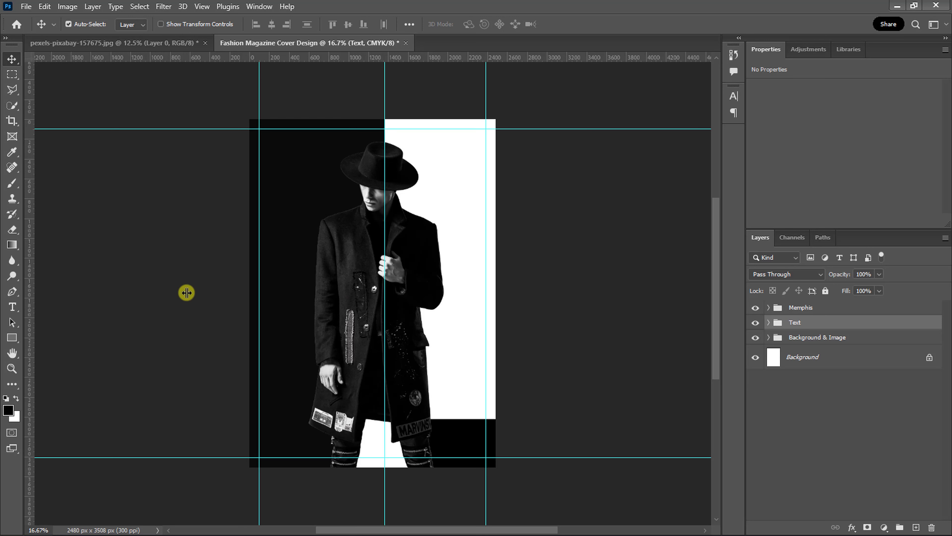
Add the two-line title "MEN'S FASHION" in white 30 pt Gobold Regular on the black area beside the hat.
{"action": "left_click", "coordinate": [12, 307]}
{"action": "key", "text": "x"}
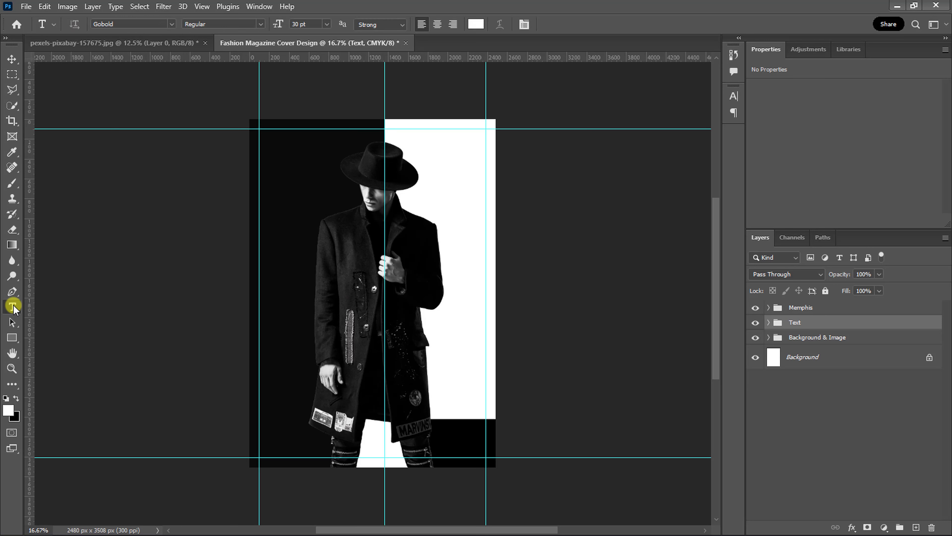
{"action": "left_click", "coordinate": [270, 150]}
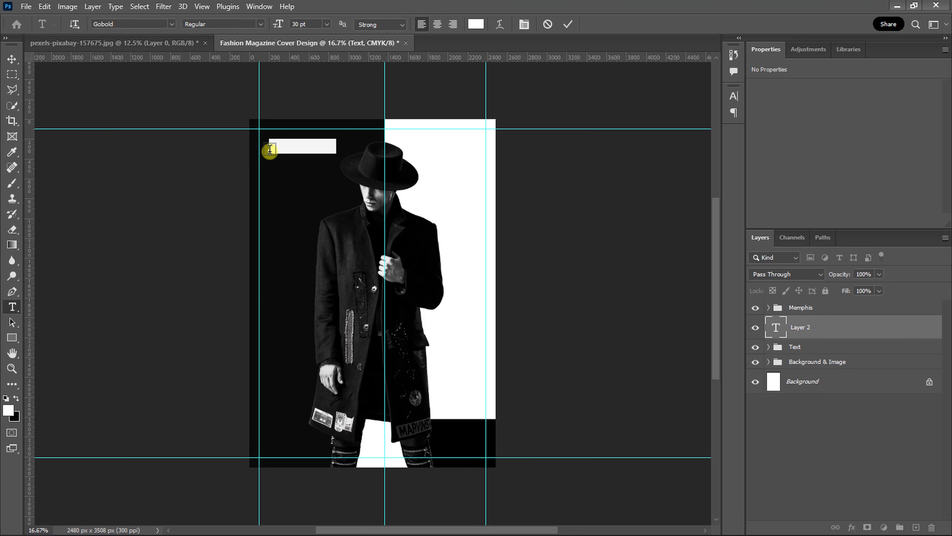
{"action": "type", "text": "MEN'S FASHION"}
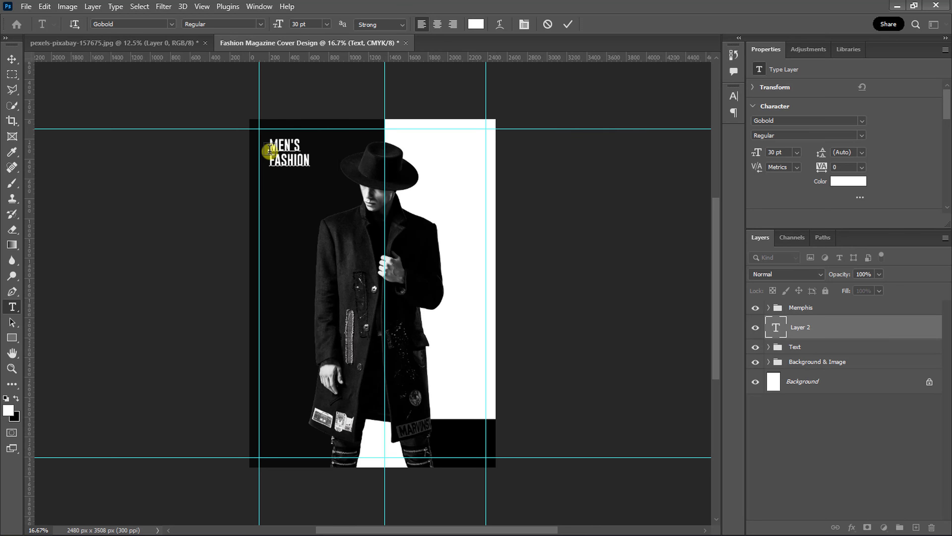
{"action": "key", "text": "ctrl+plus"}
{"action": "key", "text": "ctrl+plus"}
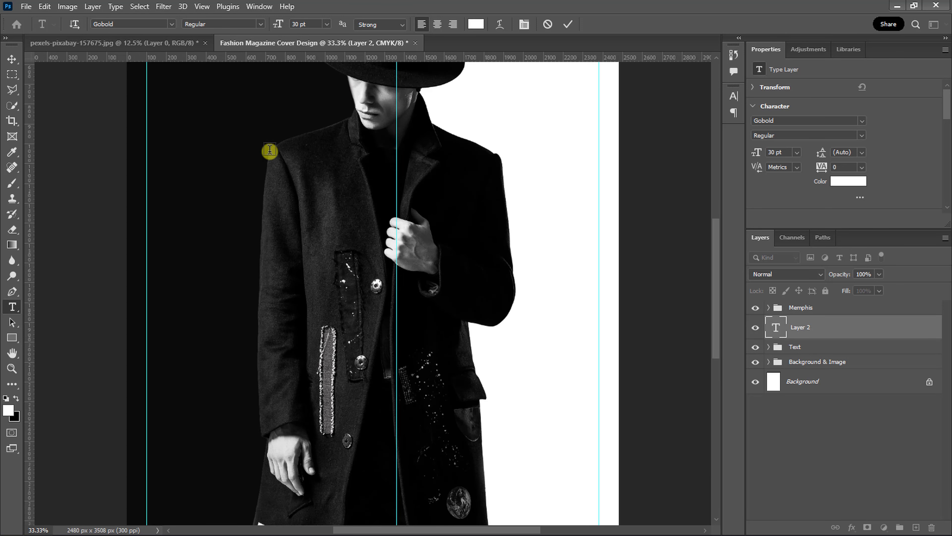
{"action": "scroll", "coordinate": [270, 150], "scroll_direction": "up", "scroll_amount": 5}
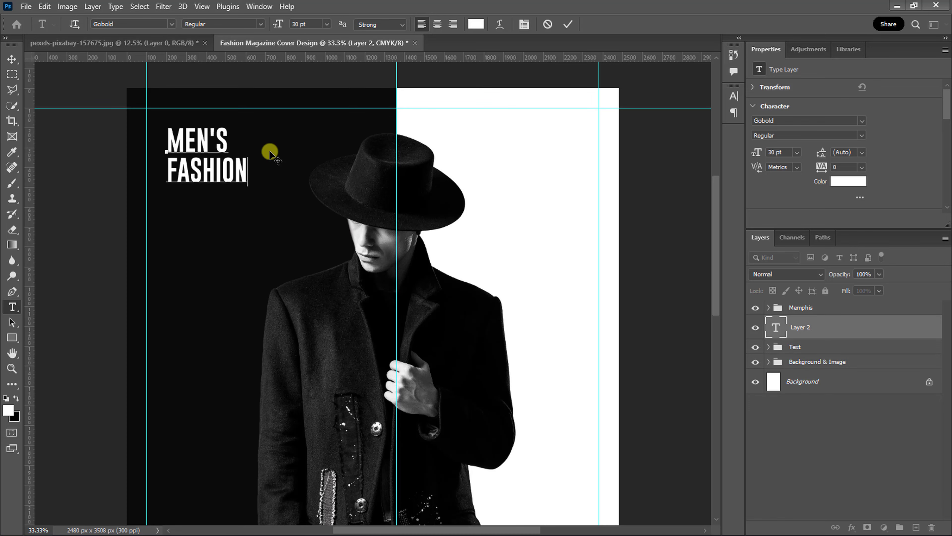
{"action": "left_click", "coordinate": [570, 24]}
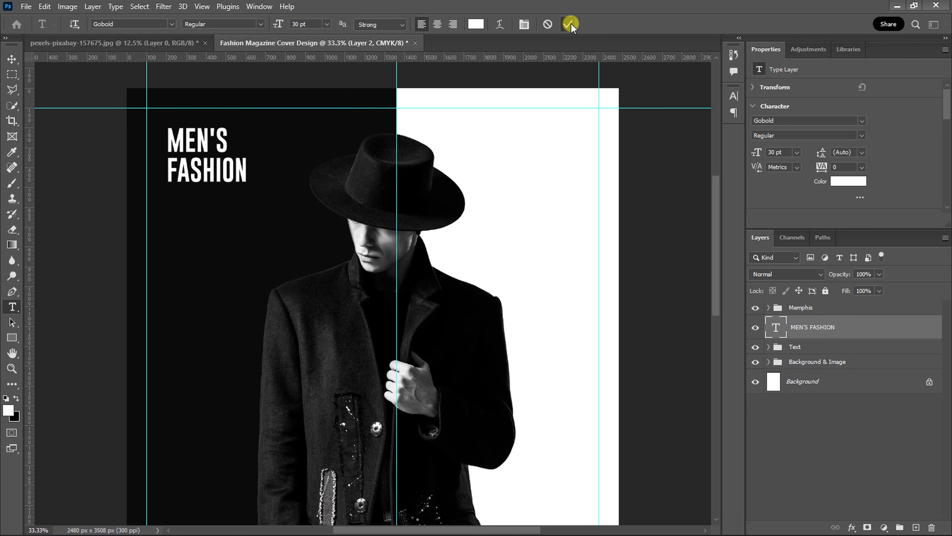
Scale the title up to about 66.8 pt and align it with the page's top and left margin guides.
{"action": "key", "text": "ctrl+t"}
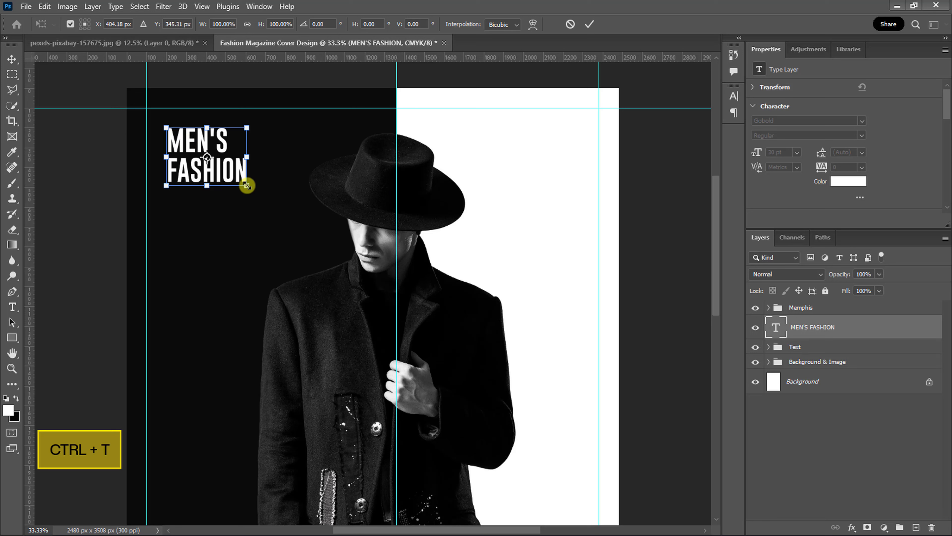
{"action": "left_click_drag", "start_coordinate": [247, 185], "coordinate": [330, 264]}
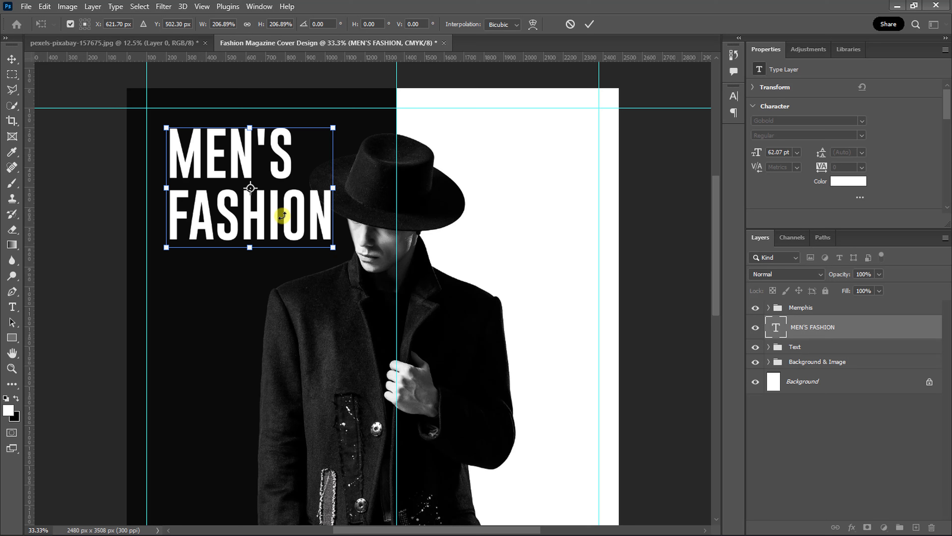
{"action": "left_click_drag", "start_coordinate": [262, 196], "coordinate": [240, 175]}
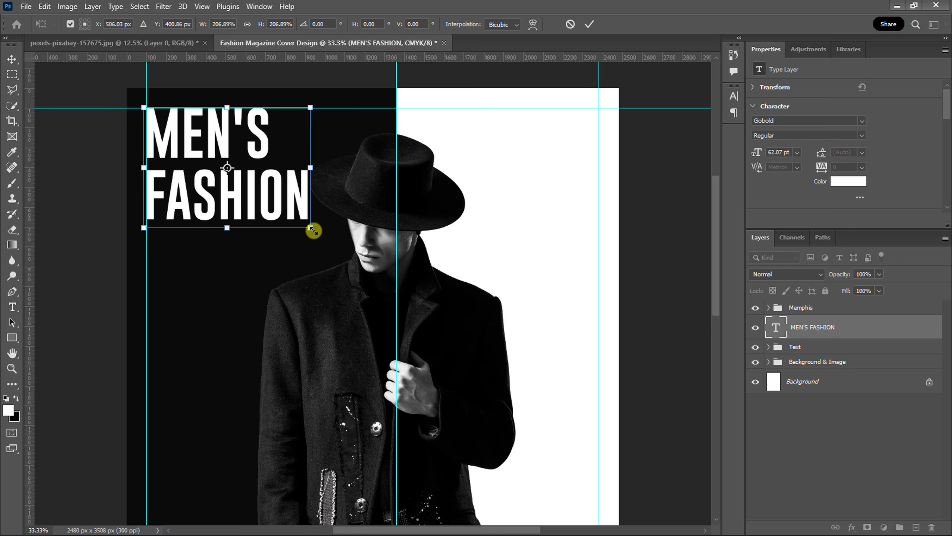
{"action": "left_click_drag", "start_coordinate": [320, 235], "coordinate": [326, 240]}
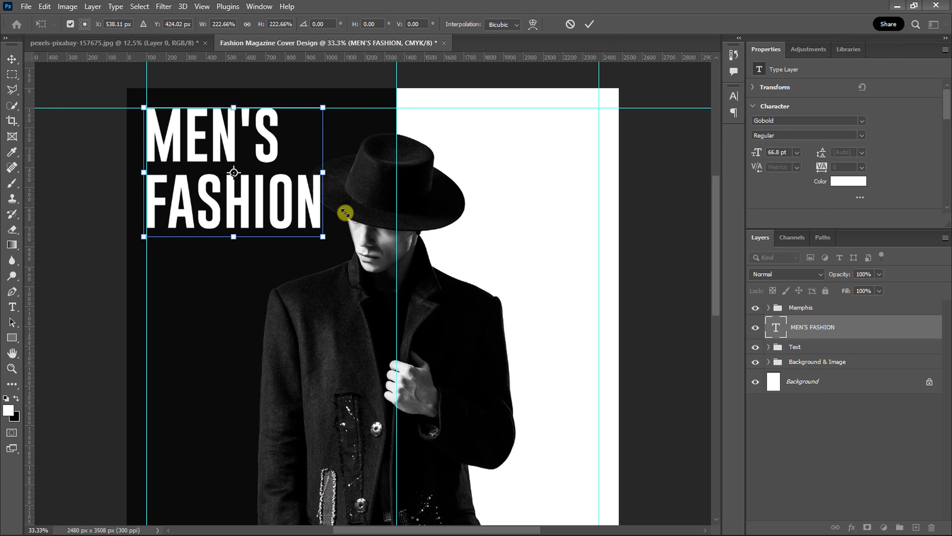
{"action": "left_click", "coordinate": [590, 24]}
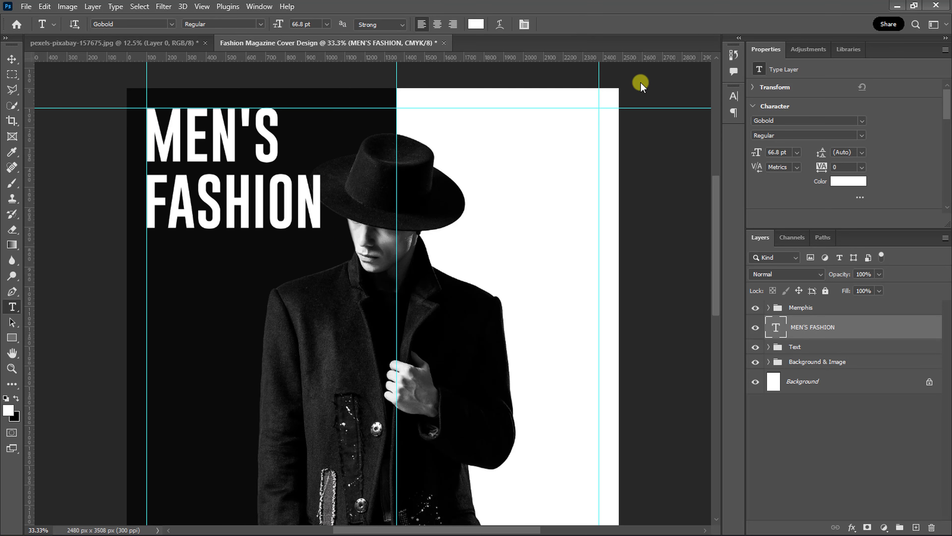
Place the title layer directly beneath the man in the Background & Image group and scale it to about 66.32 pt.
{"action": "left_click_drag", "start_coordinate": [784, 330], "coordinate": [821, 393]}
{"action": "left_click", "coordinate": [768, 338]}
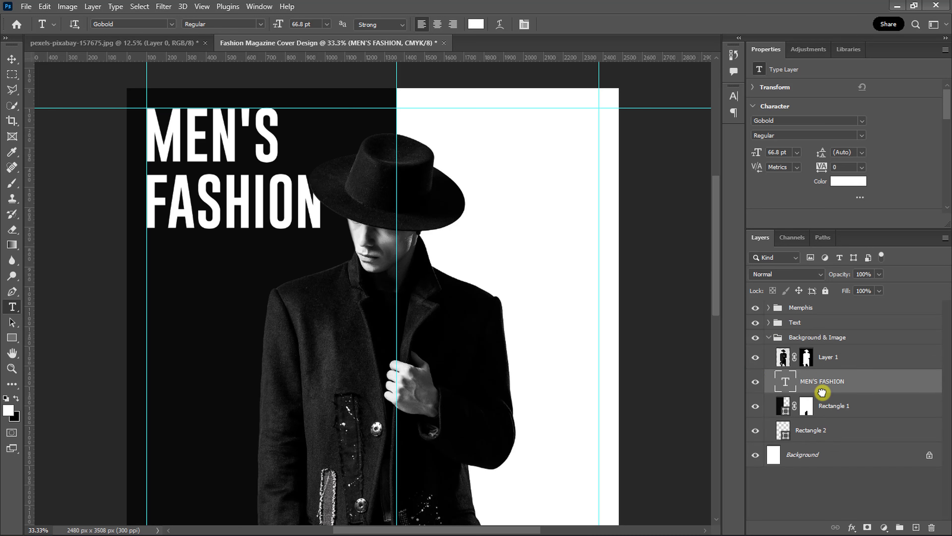
{"action": "left_click", "coordinate": [770, 340]}
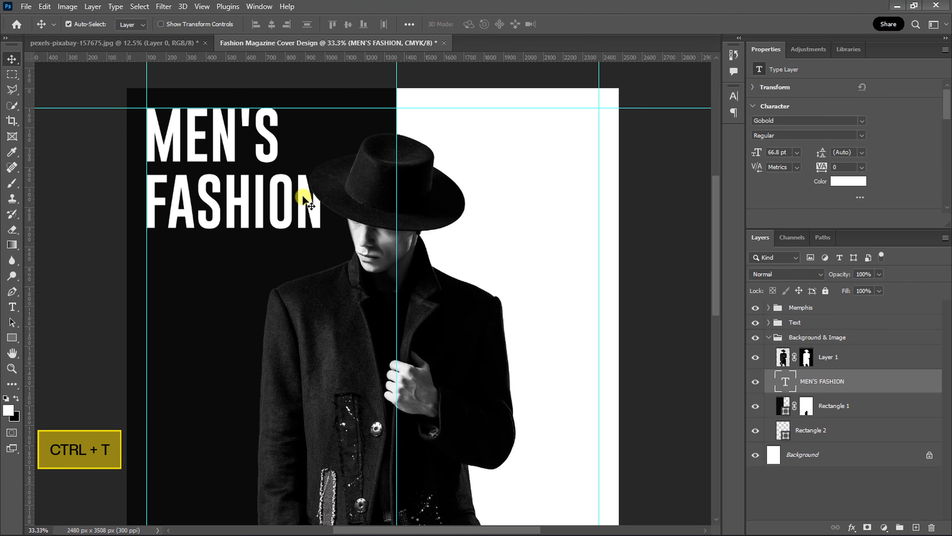
{"action": "key", "text": "ctrl+t"}
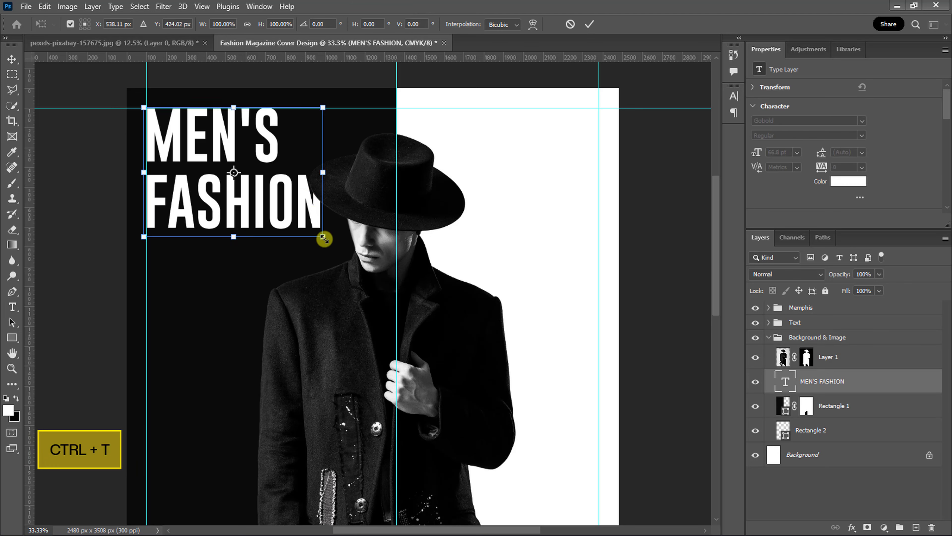
{"action": "left_click_drag", "start_coordinate": [322, 236], "coordinate": [328, 236]}
{"action": "left_click", "coordinate": [584, 26]}
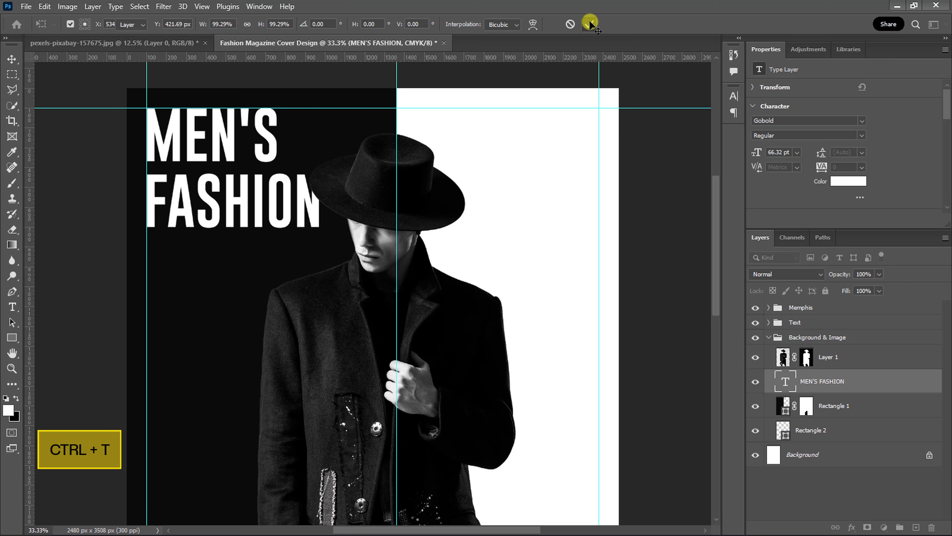
In the Text group, add the three-line white text "UPDATE YOUR LOOKS" in 30 pt Gobold below the title.
{"action": "left_click", "coordinate": [768, 340]}
{"action": "left_click", "coordinate": [760, 319]}
{"action": "key", "text": "t"}
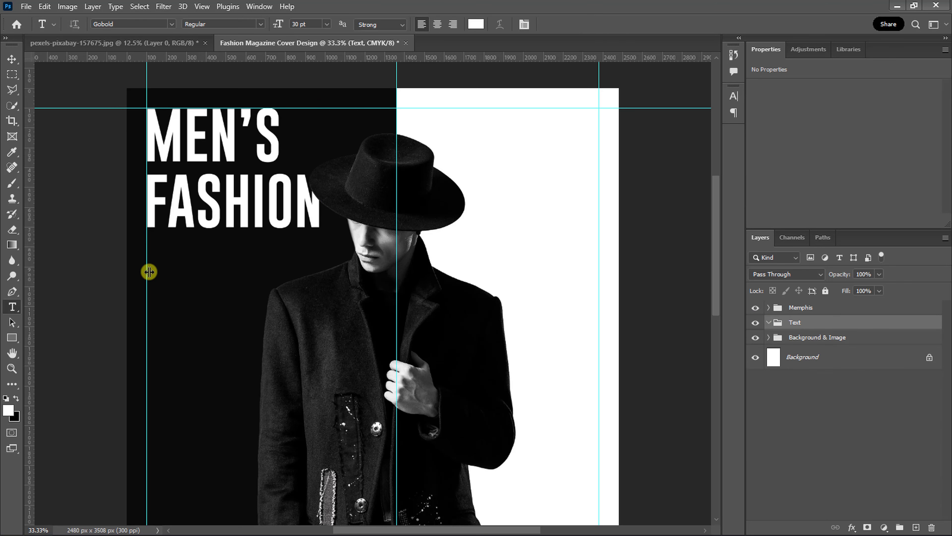
{"action": "left_click", "coordinate": [149, 271]}
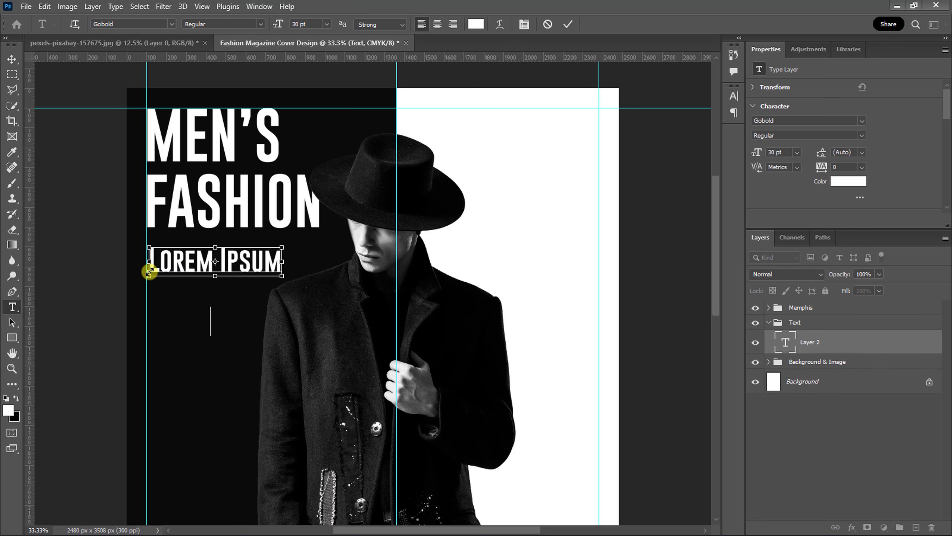
{"action": "type", "text": "UPDATE YOUR LOOKS"}
{"action": "left_click", "coordinate": [568, 25]}
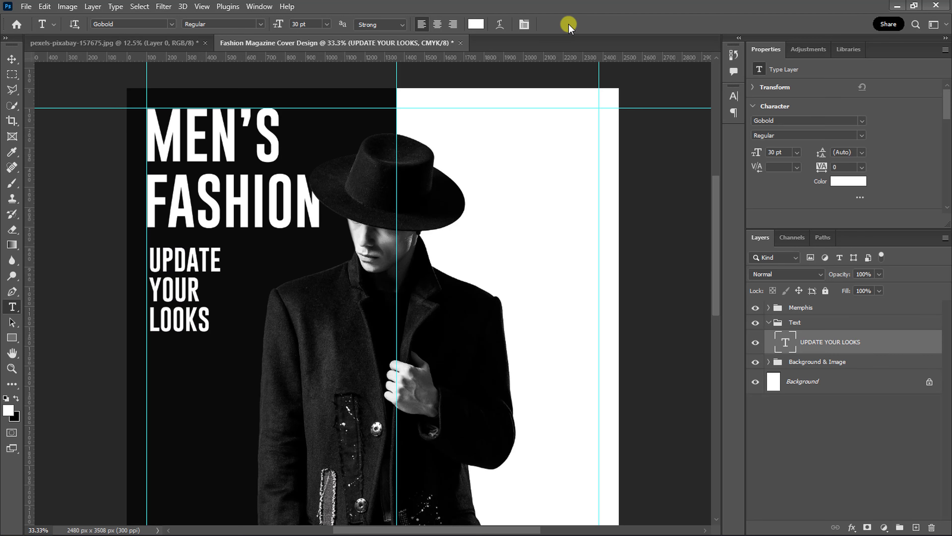
Change the font of the UPDATE YOUR LOOKS text to Poppins Bold.
{"action": "left_click", "coordinate": [734, 97]}
{"action": "left_click", "coordinate": [663, 114]}
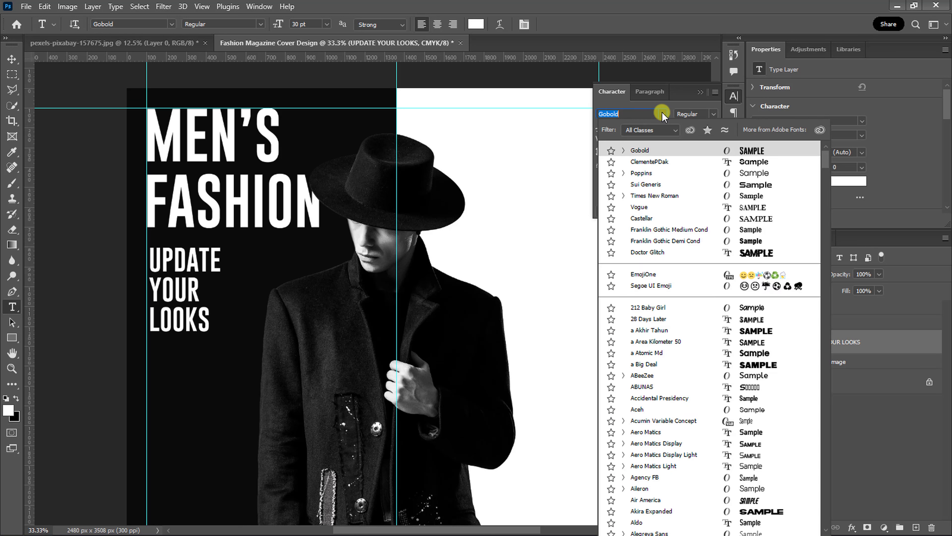
{"action": "left_click", "coordinate": [657, 175]}
{"action": "left_click", "coordinate": [712, 114]}
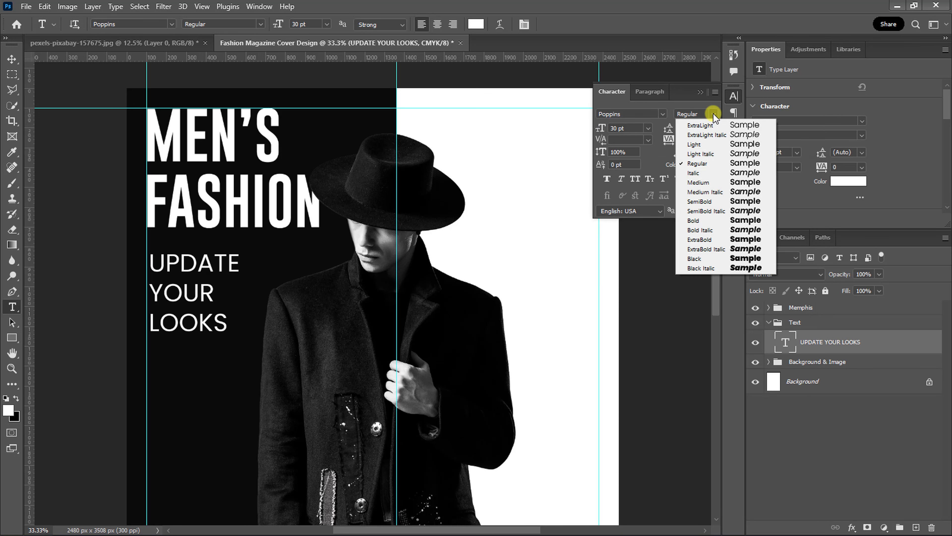
{"action": "left_click", "coordinate": [705, 221]}
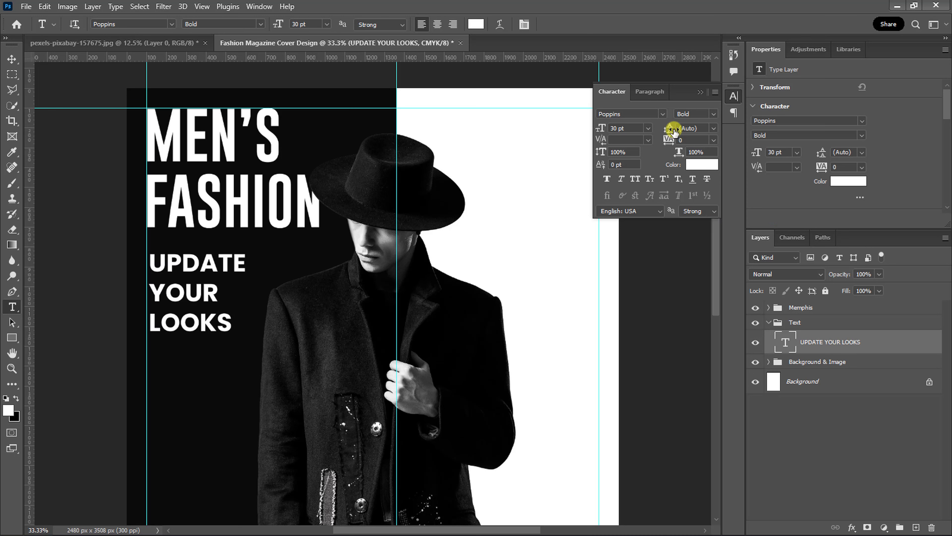
Set the UPDATE YOUR LOOKS text to 21 pt size and 21 pt leading, and align it with the left margin guide.
{"action": "left_click_drag", "start_coordinate": [666, 130], "coordinate": [668, 129]}
{"action": "left_click_drag", "start_coordinate": [605, 131], "coordinate": [597, 138]}
{"action": "key", "text": "v"}
{"action": "left_click_drag", "start_coordinate": [174, 267], "coordinate": [172, 281]}
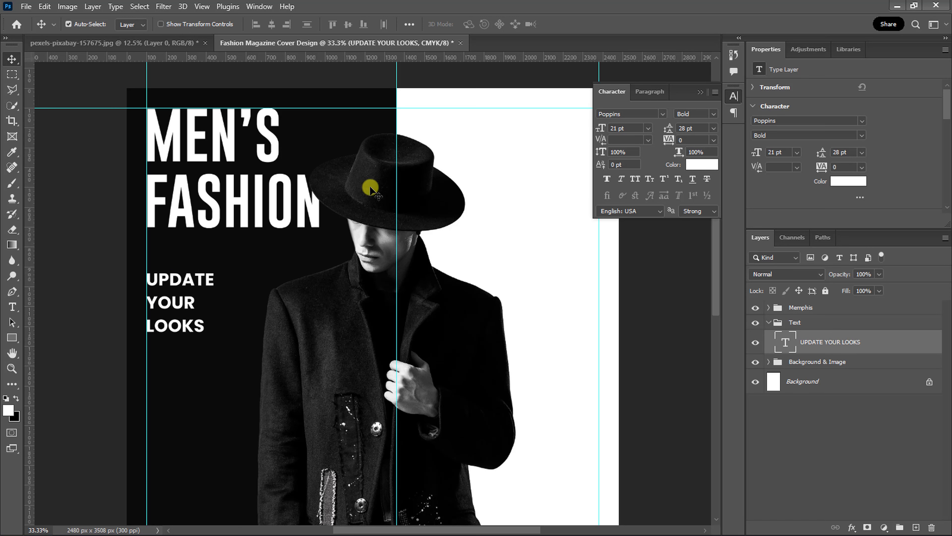
{"action": "left_click_drag", "start_coordinate": [668, 129], "coordinate": [670, 139]}
Add the text "01.DESIGNER WEAR" in Poppins Bold below UPDATE YOUR LOOKS and set its size to 13 pt.
{"action": "left_click", "coordinate": [12, 306]}
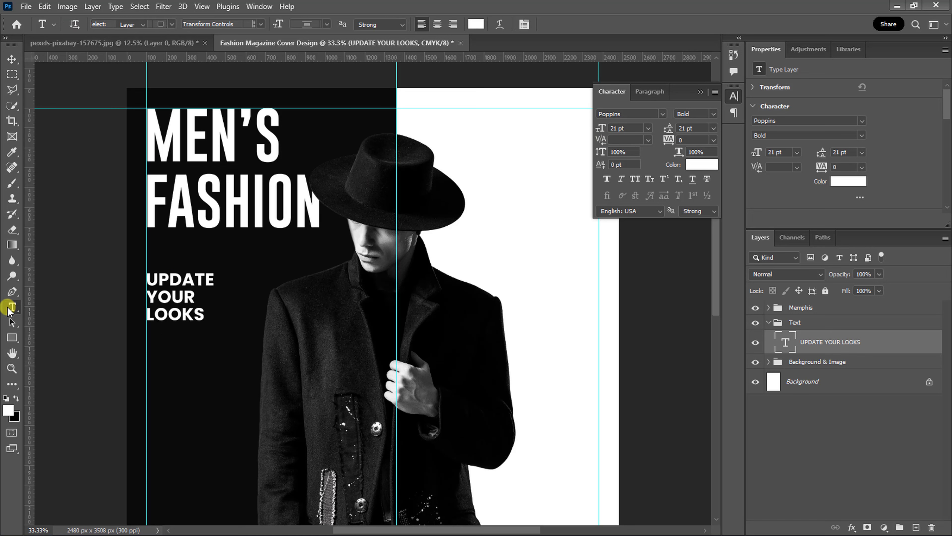
{"action": "left_click", "coordinate": [155, 359]}
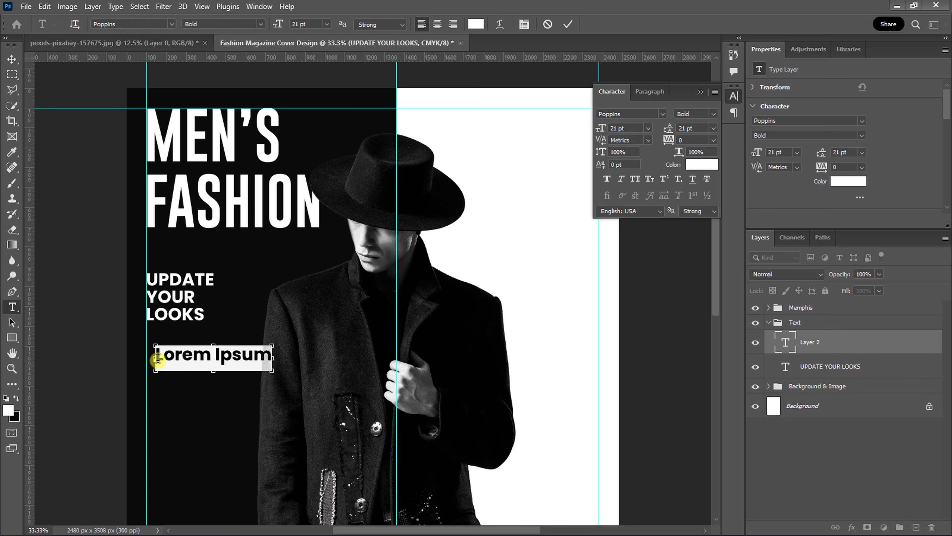
{"action": "type", "text": "01.DESIGNER WEAR"}
{"action": "left_click", "coordinate": [568, 24]}
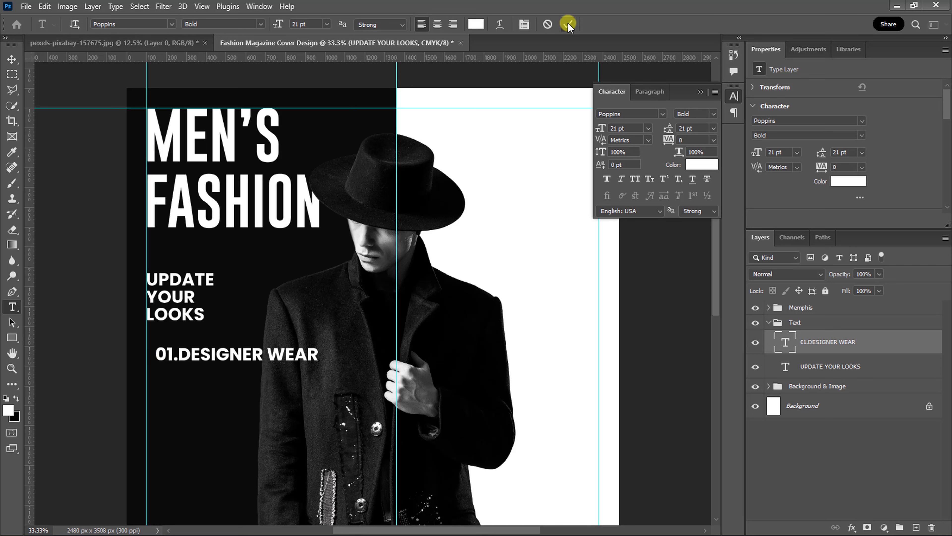
{"action": "left_click", "coordinate": [596, 132]}
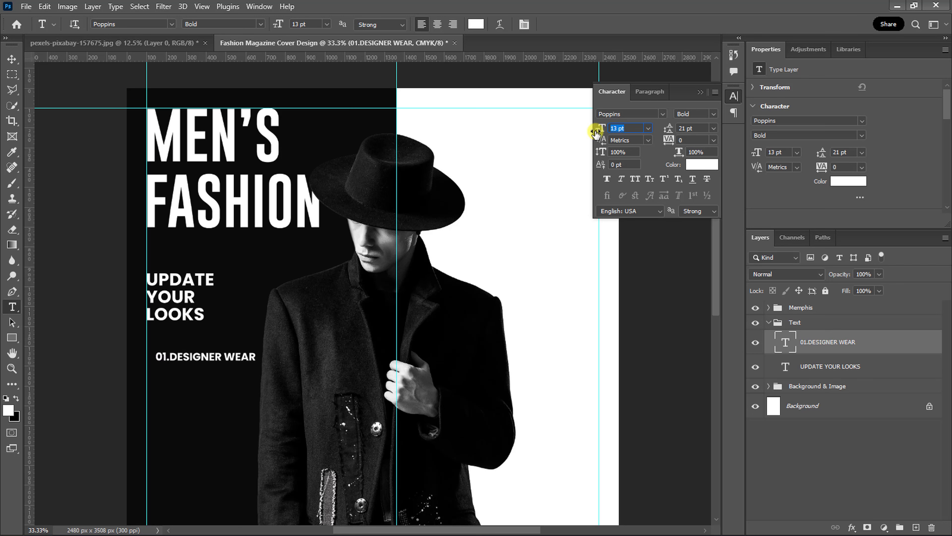
Duplicate the 01.DESIGNER WEAR text onto the upper white half of the cover and change the copy's color to black.
{"action": "key", "text": "ctrl+j"}
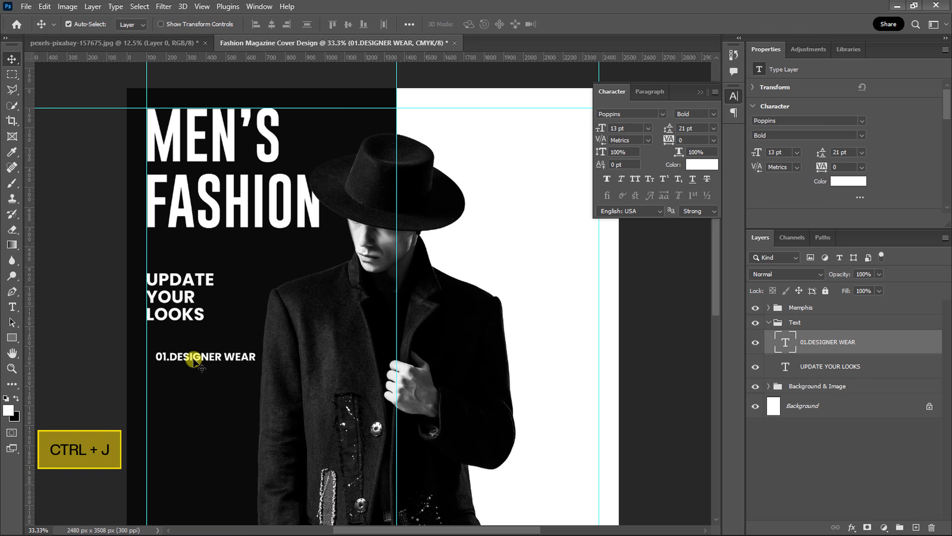
{"action": "left_click_drag", "start_coordinate": [191, 356], "coordinate": [533, 116]}
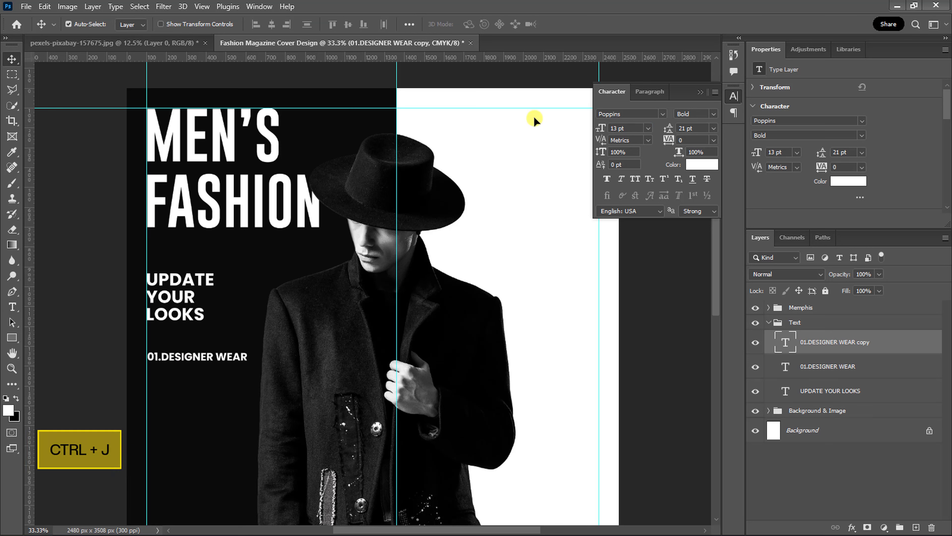
{"action": "left_click", "coordinate": [705, 166]}
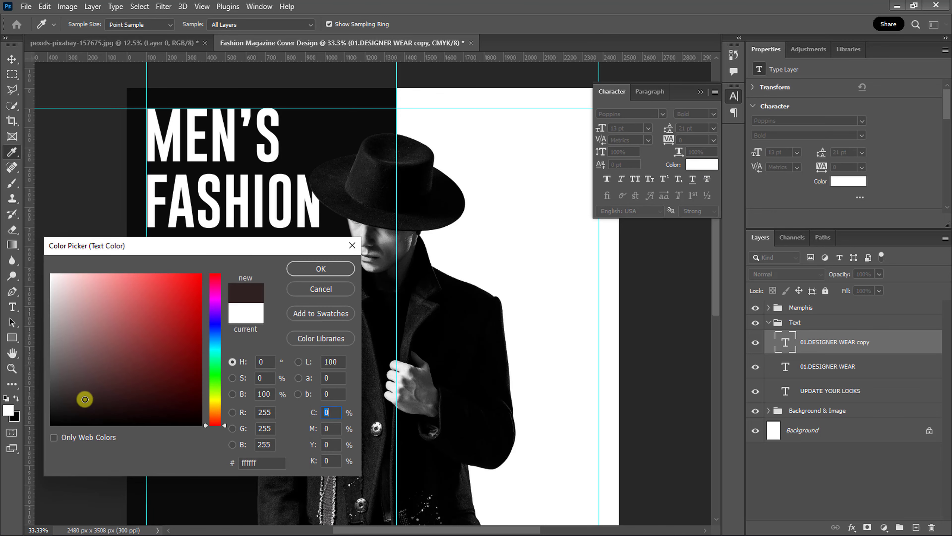
{"action": "left_click_drag", "start_coordinate": [85, 399], "coordinate": [45, 442]}
{"action": "left_click", "coordinate": [293, 267]}
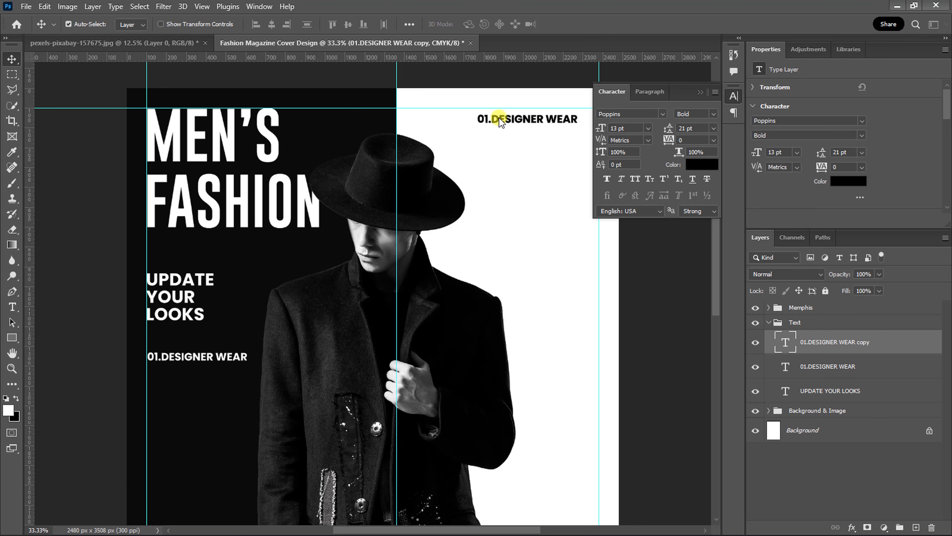
Replace the black copy's wording with the four-line text "THE WORLD ULTIMATE MEN COLLECTIONS MAKE YOU LOOK YOUR BEST!".
{"action": "key", "text": "t"}
{"action": "left_click", "coordinate": [499, 117]}
{"action": "key", "text": "ctrl+a"}
{"action": "type", "text": "THE WORLD ULTIMATE MEN COLLECTIONS MAKE YOU LOOK YOUR BEST!"}
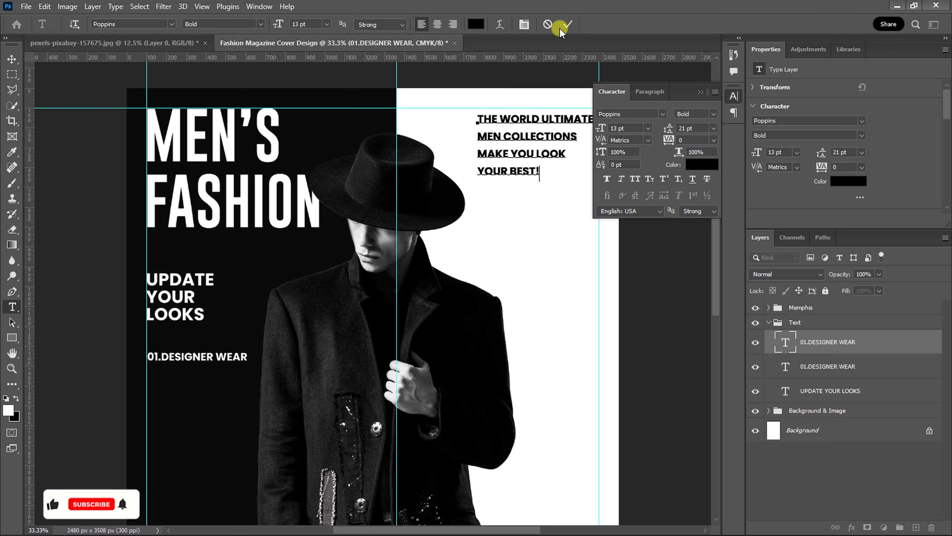
{"action": "left_click", "coordinate": [568, 24]}
Reposition the four-line black text near the top guide on the white half and set its size to 16 pt.
{"action": "key", "text": "v"}
{"action": "left_click_drag", "start_coordinate": [525, 118], "coordinate": [493, 117]}
{"action": "key", "text": "shift+Left"}
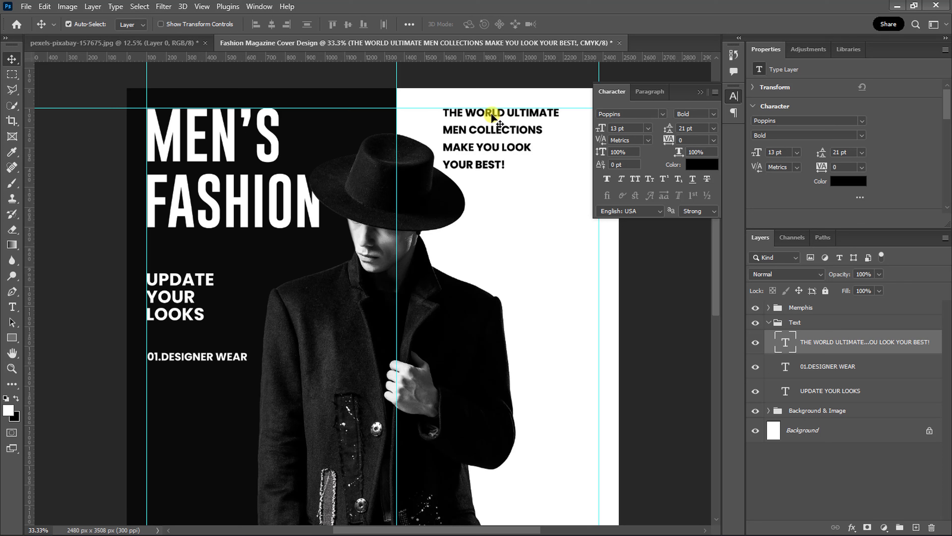
{"action": "left_click", "coordinate": [647, 128]}
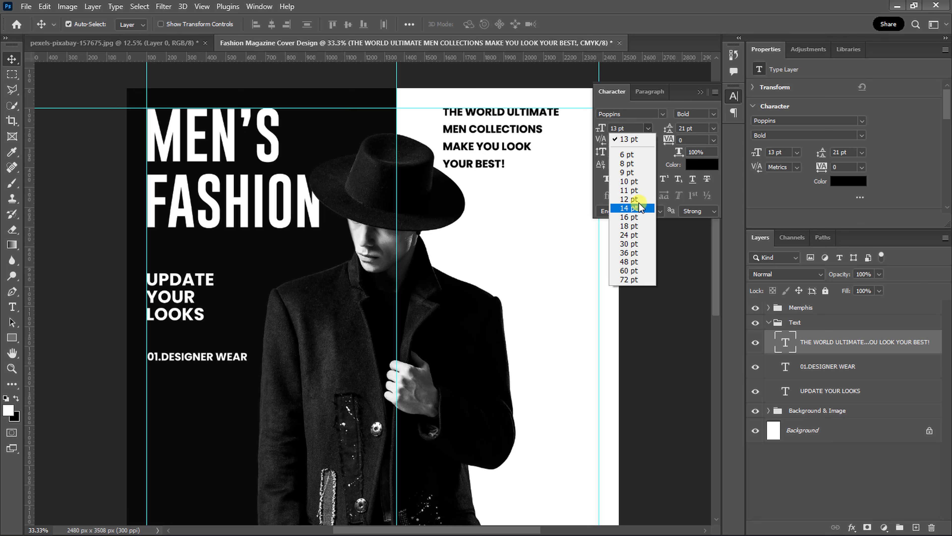
{"action": "left_click", "coordinate": [640, 215]}
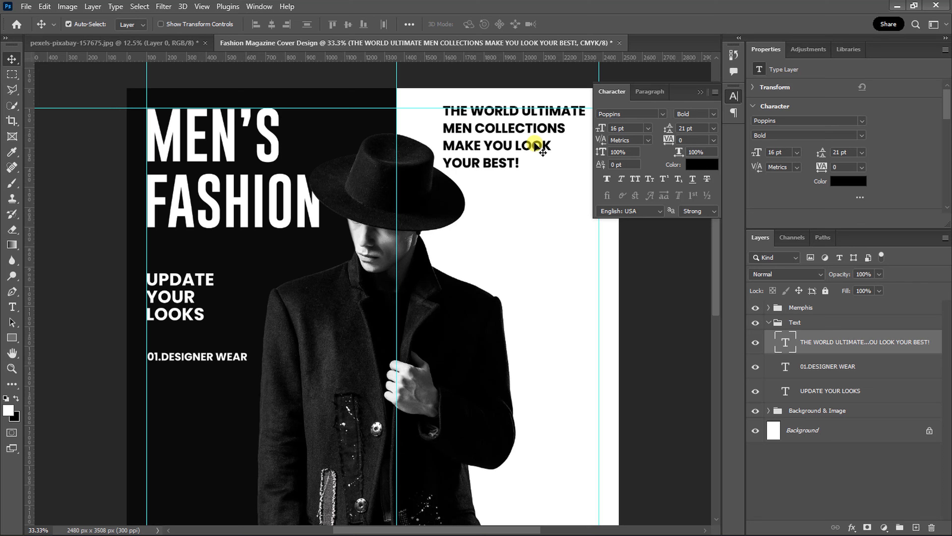
Duplicate the four-line black text below the original and replace the copy's wording with "STREET STYLE" on two lines.
{"action": "key", "text": "ctrl+j"}
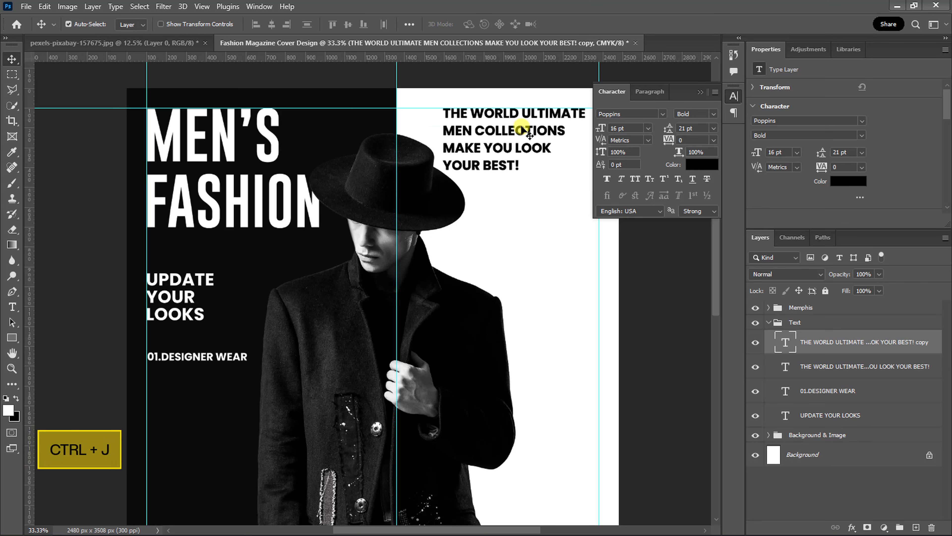
{"action": "left_click_drag", "start_coordinate": [524, 130], "coordinate": [546, 233]}
{"action": "double_click", "coordinate": [547, 233]}
{"action": "key", "text": "ctrl+a"}
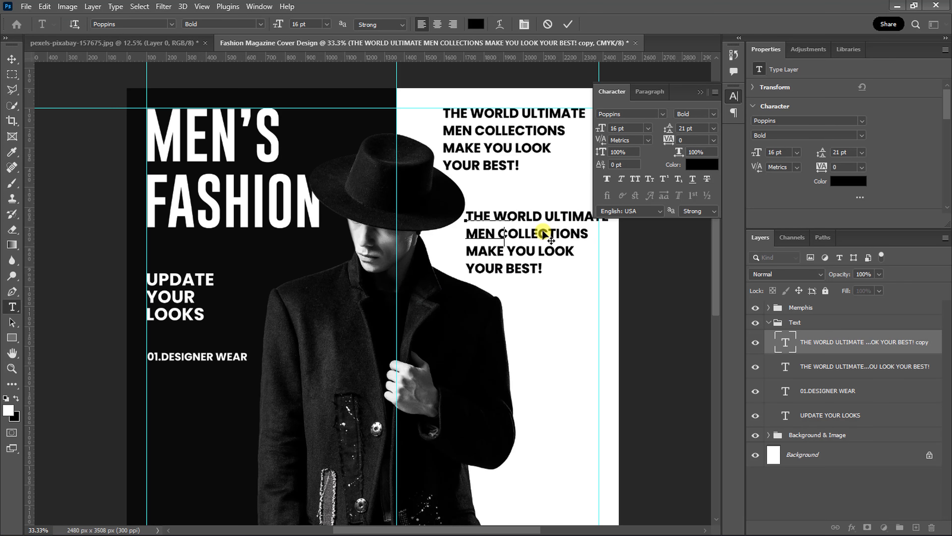
{"action": "type", "text": "STREET"}
{"action": "key", "text": "Return"}
{"action": "type", "text": "STYLE"}
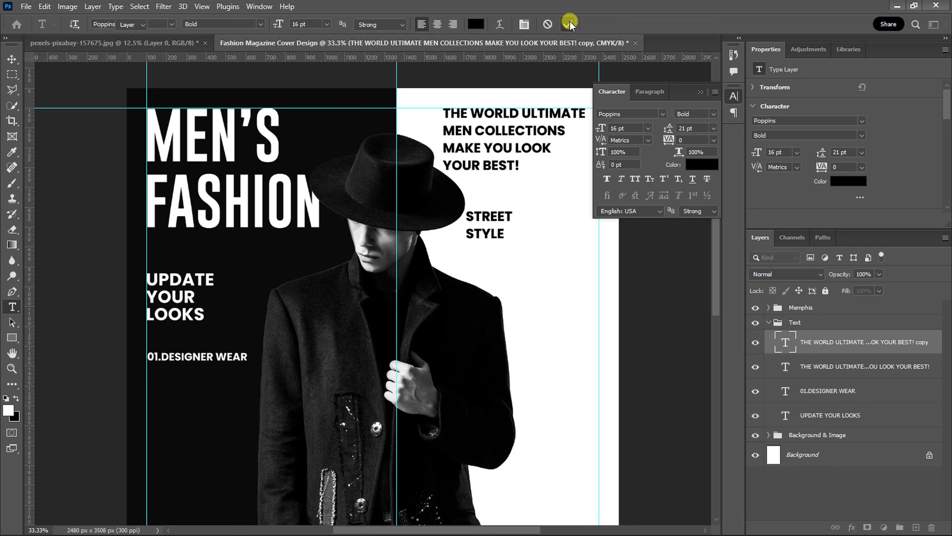
{"action": "left_click", "coordinate": [569, 24]}
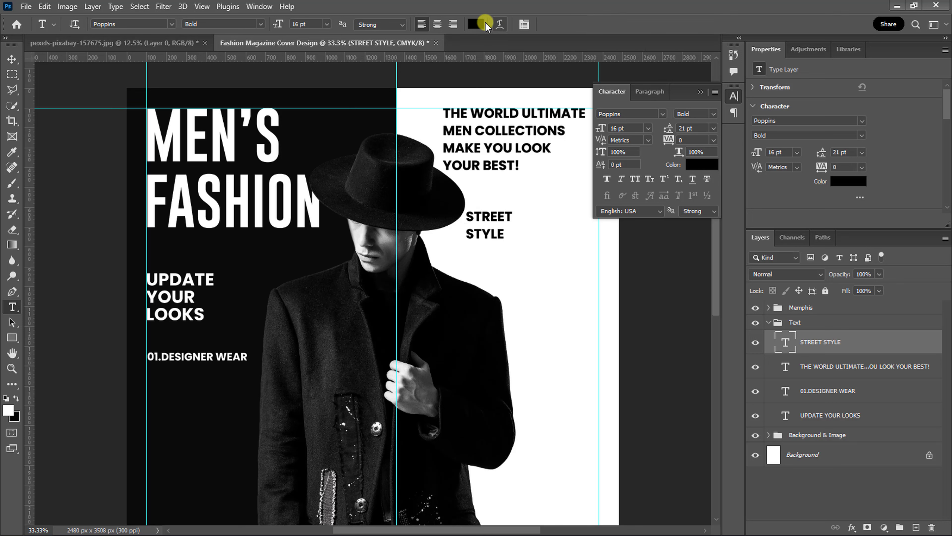
Center-align the STREET STYLE text, move it toward the right margin guide and set its size to 24 pt.
{"action": "left_click", "coordinate": [438, 24]}
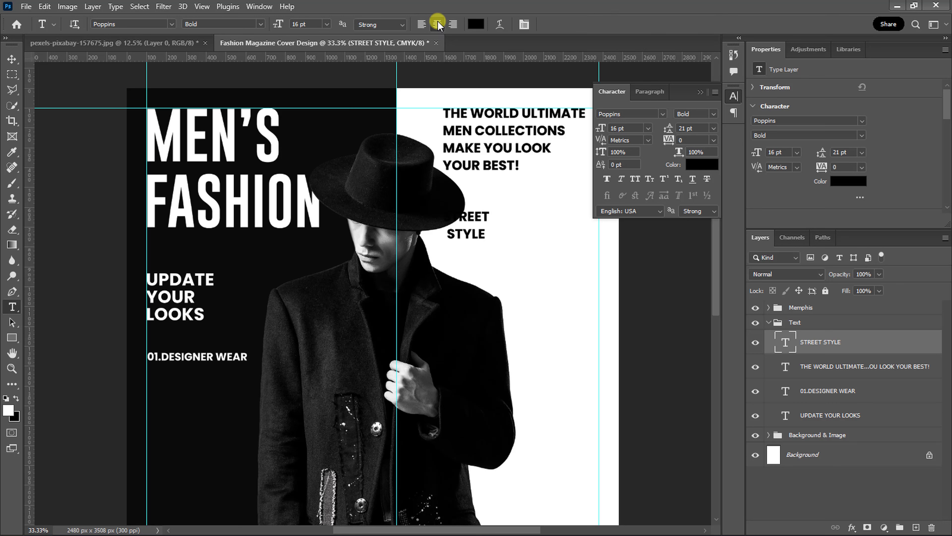
{"action": "key", "text": "v"}
{"action": "left_click_drag", "start_coordinate": [487, 217], "coordinate": [569, 205]}
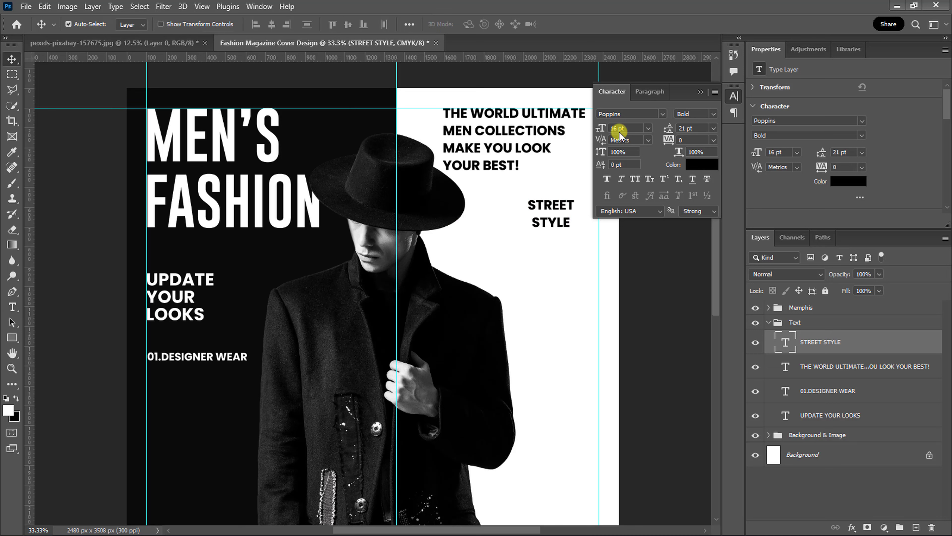
{"action": "left_click", "coordinate": [648, 128]}
{"action": "left_click", "coordinate": [633, 235]}
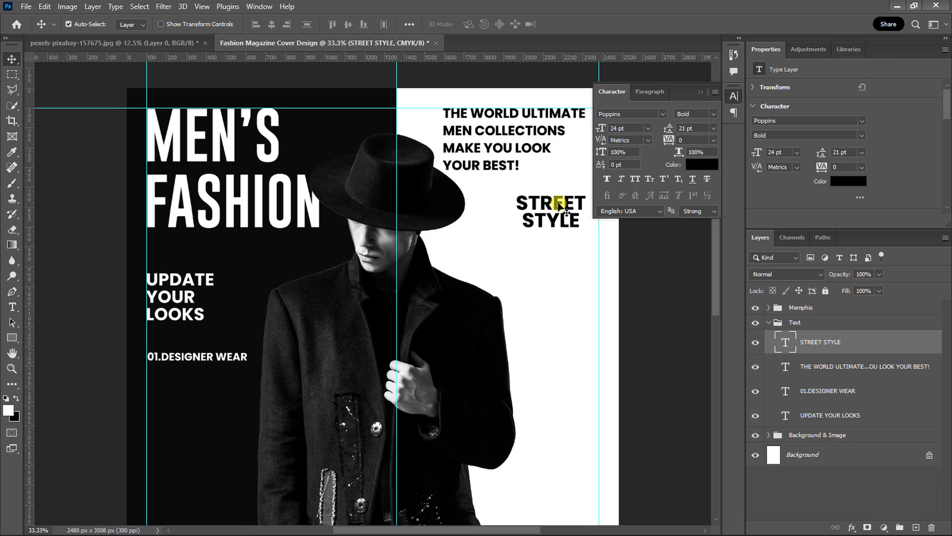
Duplicate the STREET STYLE text below the original and change the copy's wording to "Classy".
{"action": "key", "text": "ctrl+j"}
{"action": "left_click_drag", "start_coordinate": [559, 206], "coordinate": [546, 287]}
{"action": "key", "text": "ctrl+j"}
{"action": "double_click", "coordinate": [548, 288]}
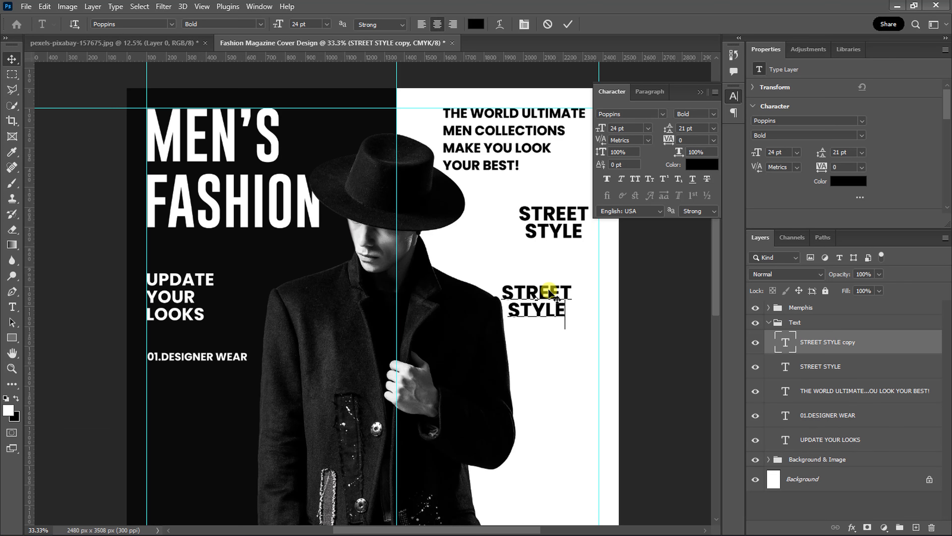
{"action": "type", "text": "Classy"}
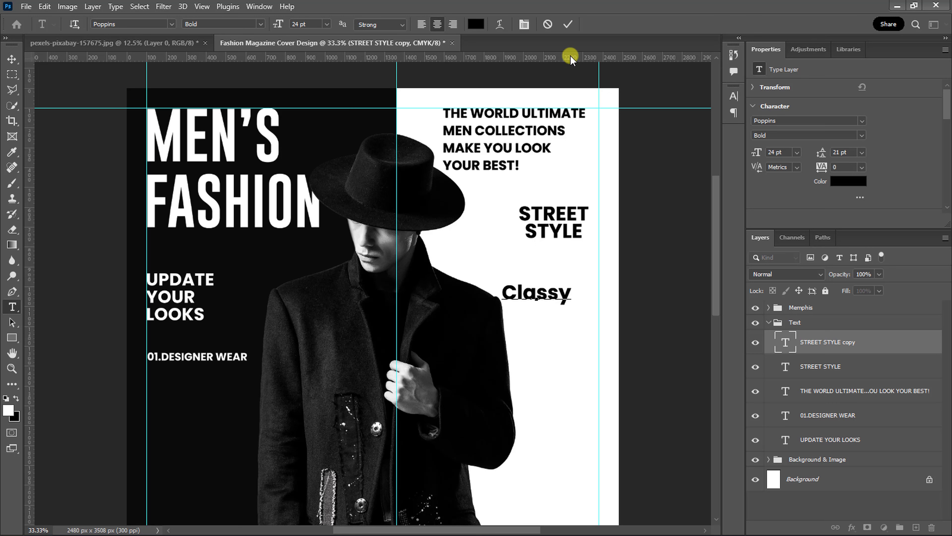
{"action": "left_click", "coordinate": [570, 24]}
Set the Classy text to 88 pt and rotate it 90° clockwise.
{"action": "left_click", "coordinate": [734, 96]}
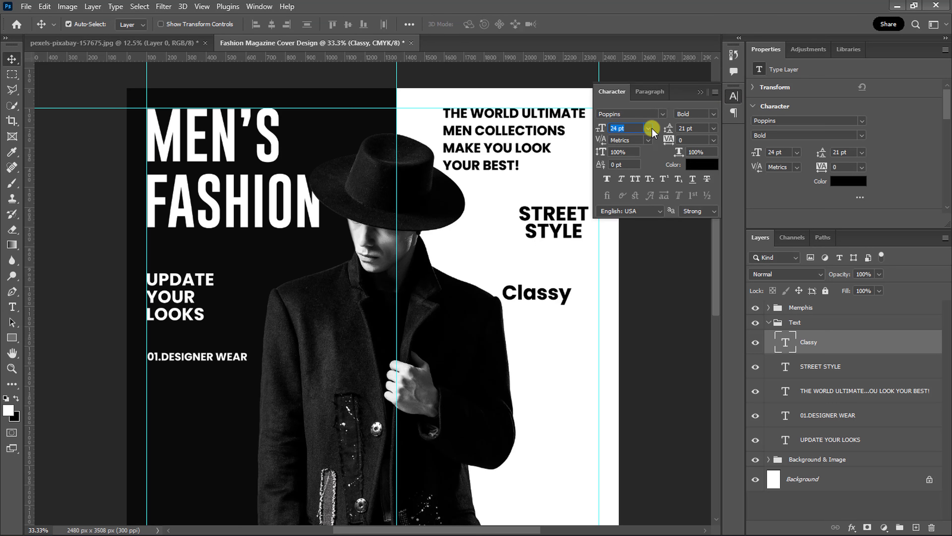
{"action": "left_click_drag", "start_coordinate": [603, 130], "coordinate": [637, 129]}
{"action": "key", "text": "ctrl+t"}
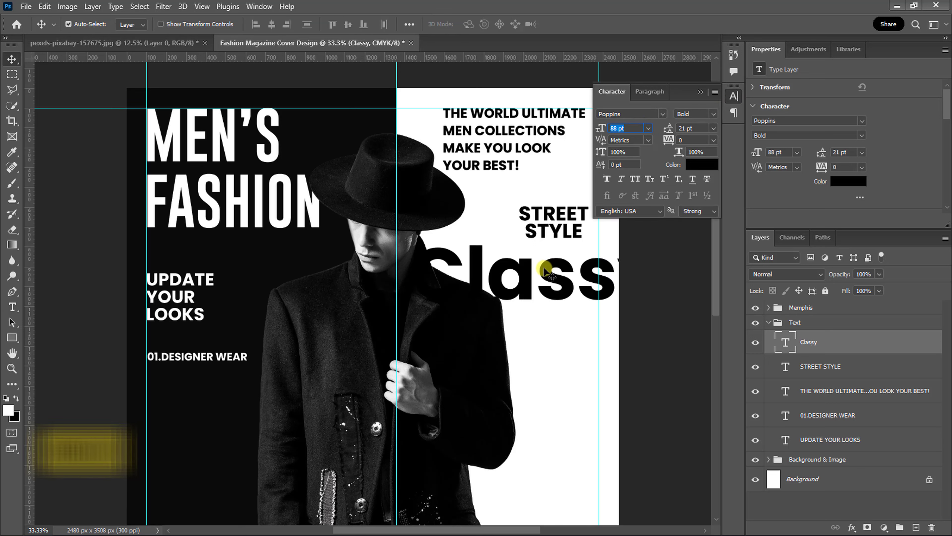
{"action": "right_click", "coordinate": [546, 270]}
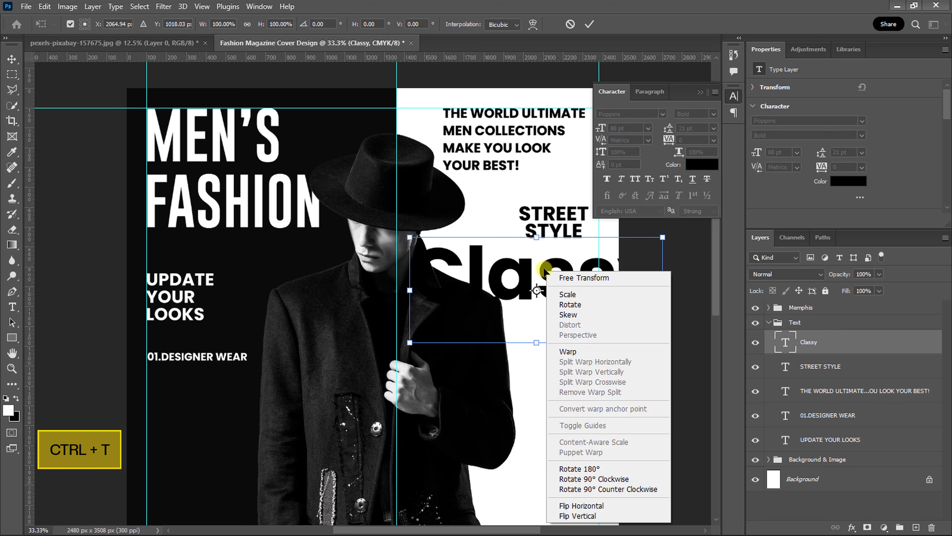
{"action": "left_click", "coordinate": [569, 478]}
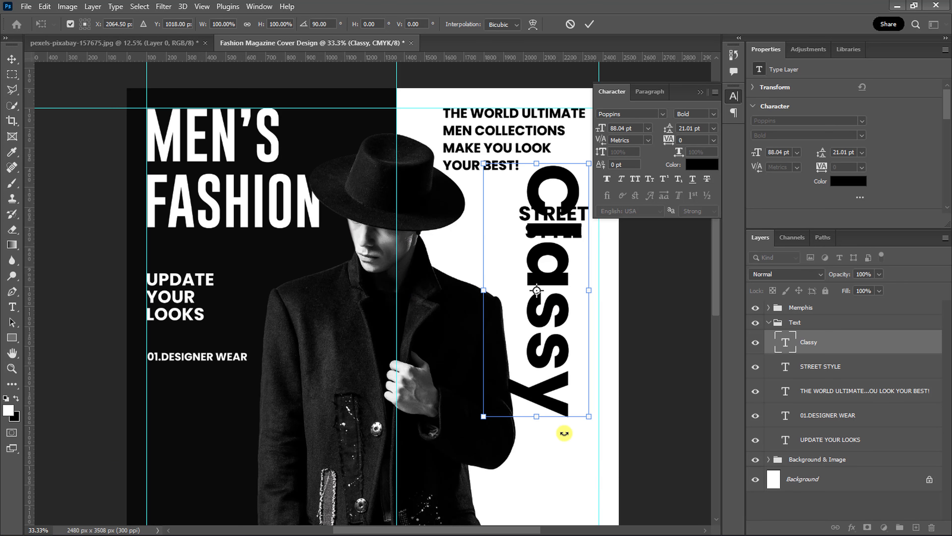
Place the vertical Classy text below STREET STYLE beside the right margin guide and scale it to about 112%.
{"action": "left_click_drag", "start_coordinate": [558, 284], "coordinate": [569, 376]}
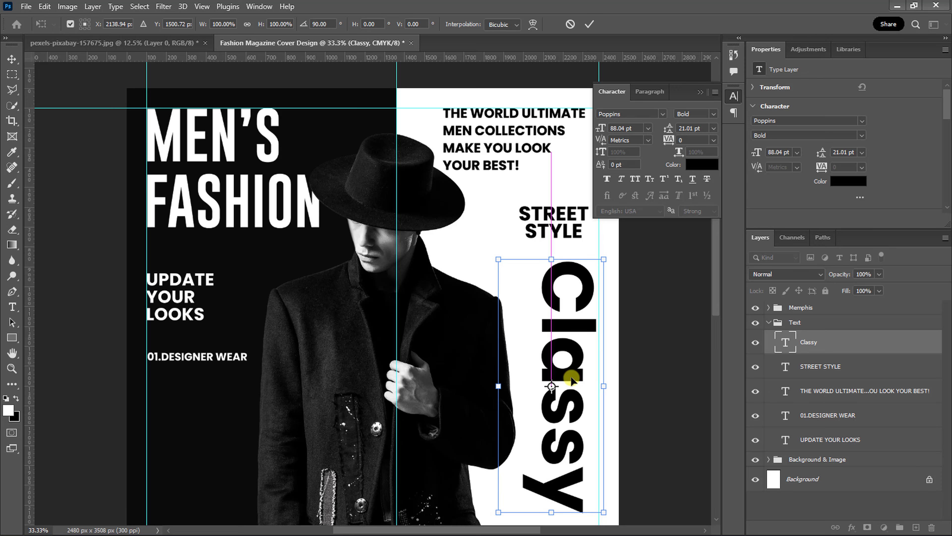
{"action": "scroll", "coordinate": [570, 375], "scroll_direction": "down", "scroll_amount": 1}
{"action": "scroll", "coordinate": [570, 374], "scroll_direction": "down", "scroll_amount": 3}
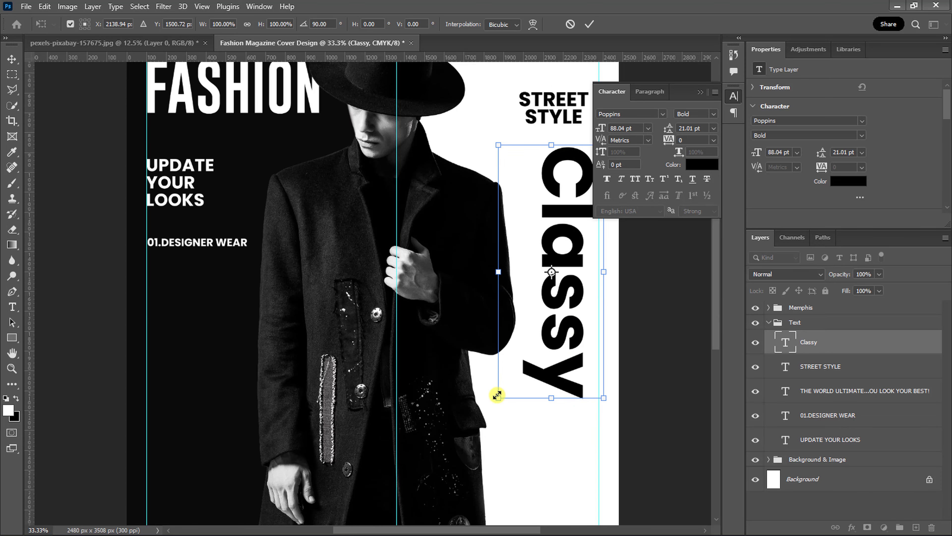
{"action": "left_click_drag", "start_coordinate": [497, 395], "coordinate": [481, 425]}
{"action": "left_click_drag", "start_coordinate": [551, 326], "coordinate": [557, 322]}
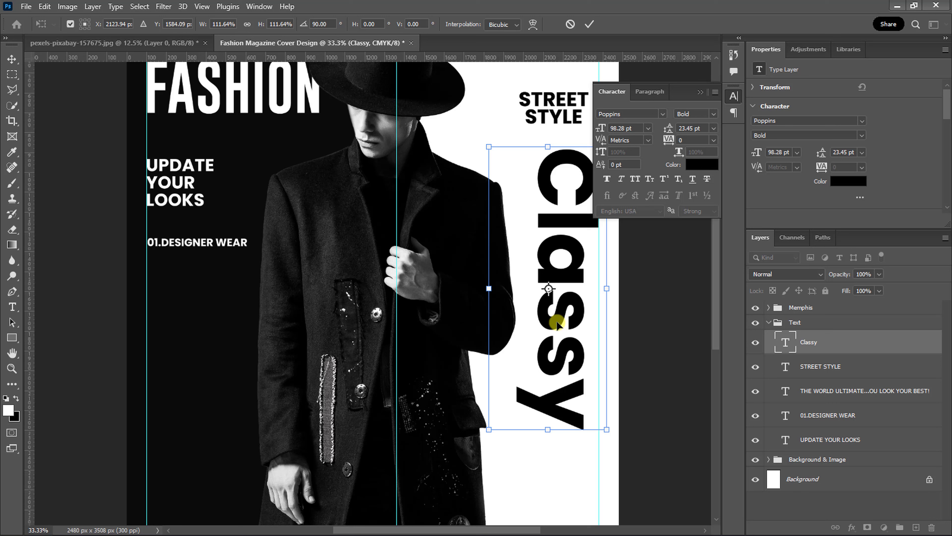
{"action": "left_click", "coordinate": [590, 24]}
Duplicate the 01.DESIGNER WEAR text farther down the black half and change the copy's wording to "02.NEW COLLECTIONS".
{"action": "left_click", "coordinate": [225, 242]}
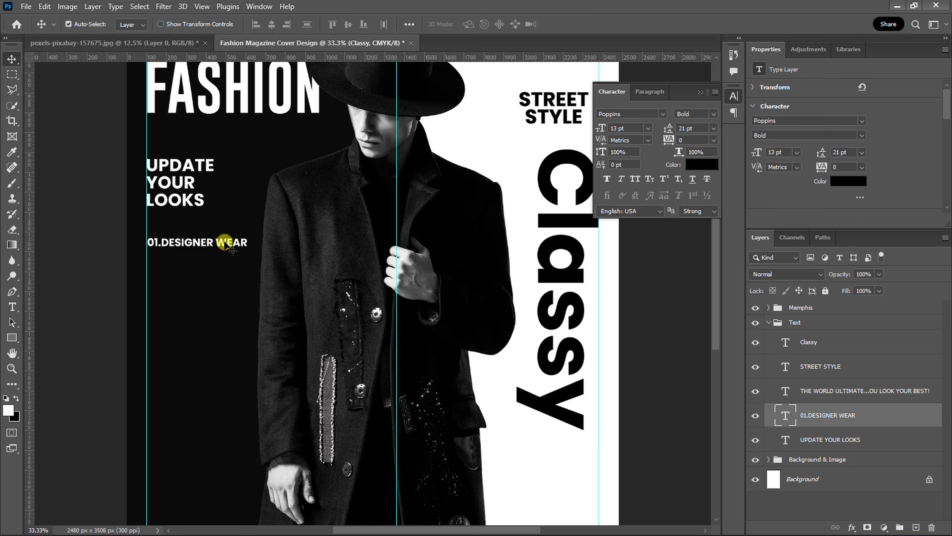
{"action": "key", "text": "ctrl+j"}
{"action": "left_click_drag", "start_coordinate": [225, 243], "coordinate": [232, 380]}
{"action": "double_click", "coordinate": [232, 371]}
{"action": "type", "text": "02.NEW COLLECTIONS"}
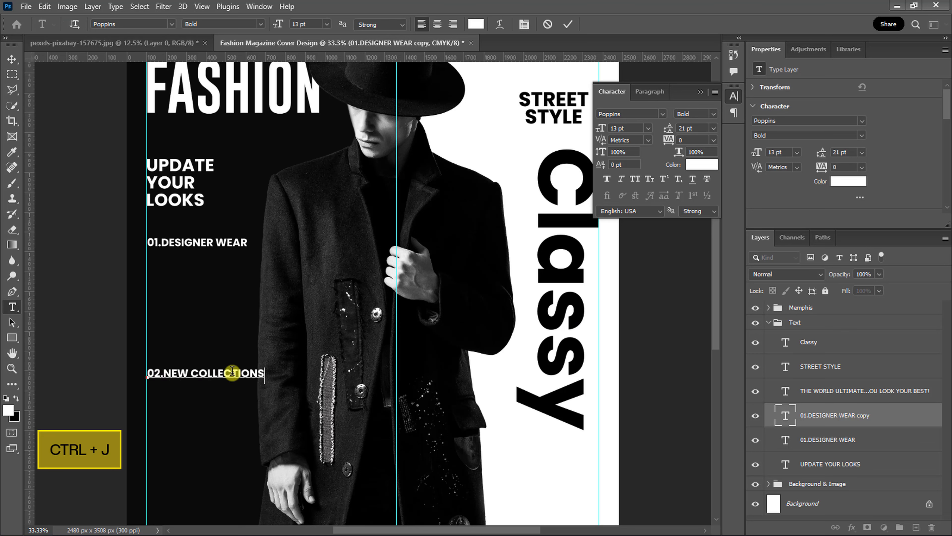
{"action": "left_click", "coordinate": [568, 24]}
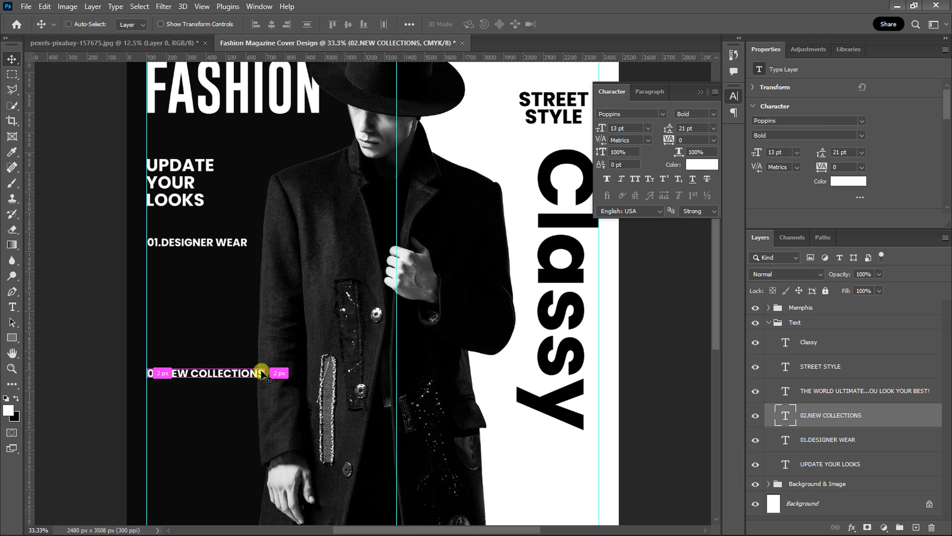
Scale the 02.NEW COLLECTIONS text down to about 11.6 pt so it clears the man's coat.
{"action": "key", "text": "ctrl+t"}
{"action": "left_click_drag", "start_coordinate": [264, 383], "coordinate": [251, 379]}
{"action": "left_click", "coordinate": [590, 25]}
Duplicate the 02.NEW COLLECTIONS text near the bottom of the black half and scale the copy to about 94%.
{"action": "key", "text": "ctrl+j"}
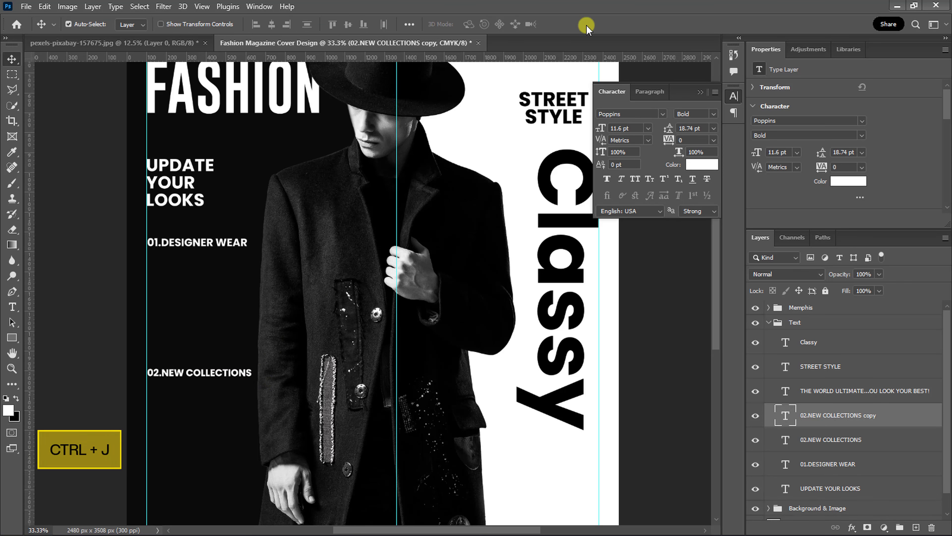
{"action": "scroll", "coordinate": [220, 367], "scroll_direction": "down", "scroll_amount": 5}
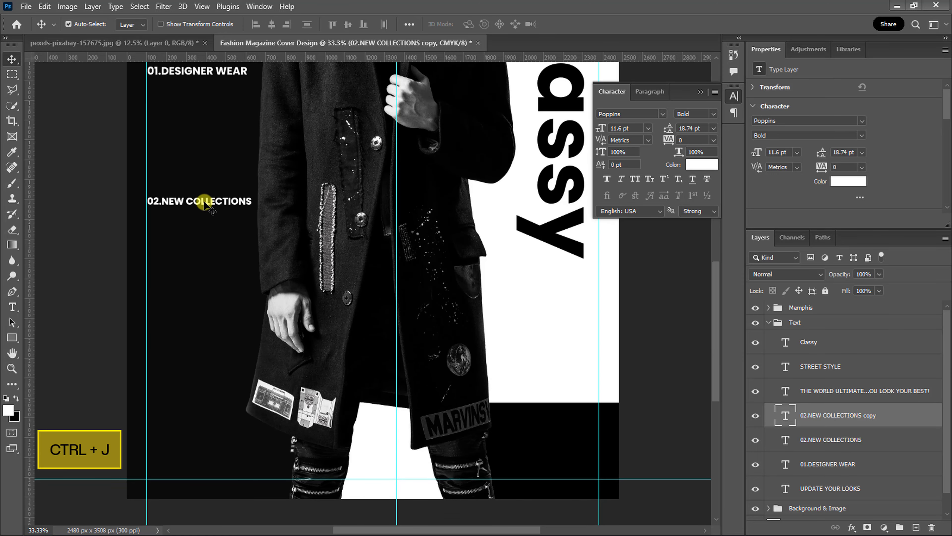
{"action": "left_click_drag", "start_coordinate": [205, 202], "coordinate": [229, 393]}
{"action": "key", "text": "ctrl+t"}
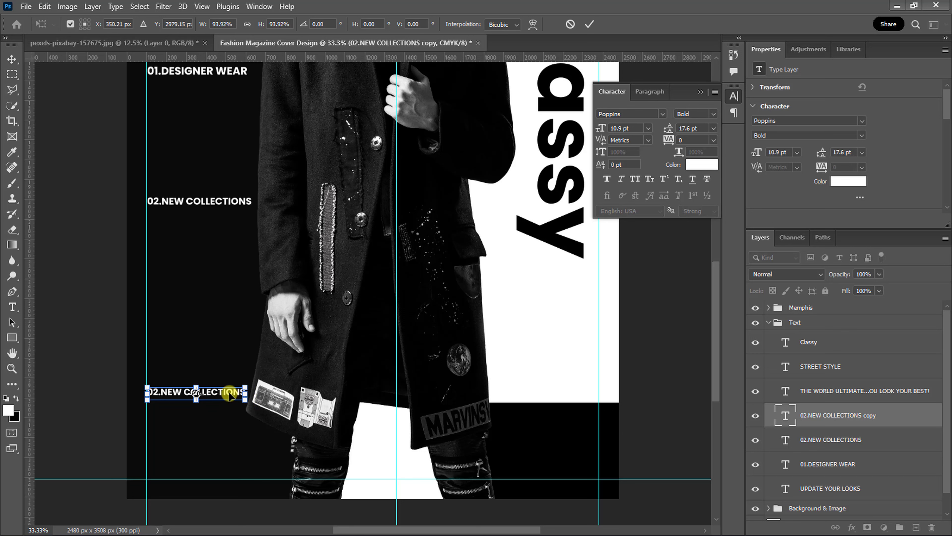
{"action": "key", "text": "Return"}
Change the wording of the lowest white heading to "03.CASUAL WEARS".
{"action": "double_click", "coordinate": [228, 393]}
{"action": "key", "text": "ctrl+a"}
{"action": "type", "text": "03.CASUAL WEARS"}
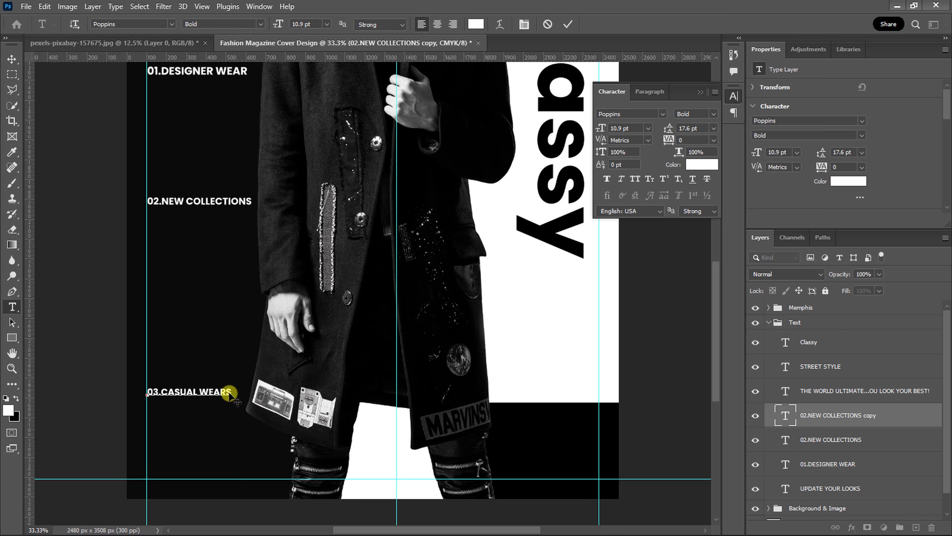
{"action": "left_click", "coordinate": [567, 24]}
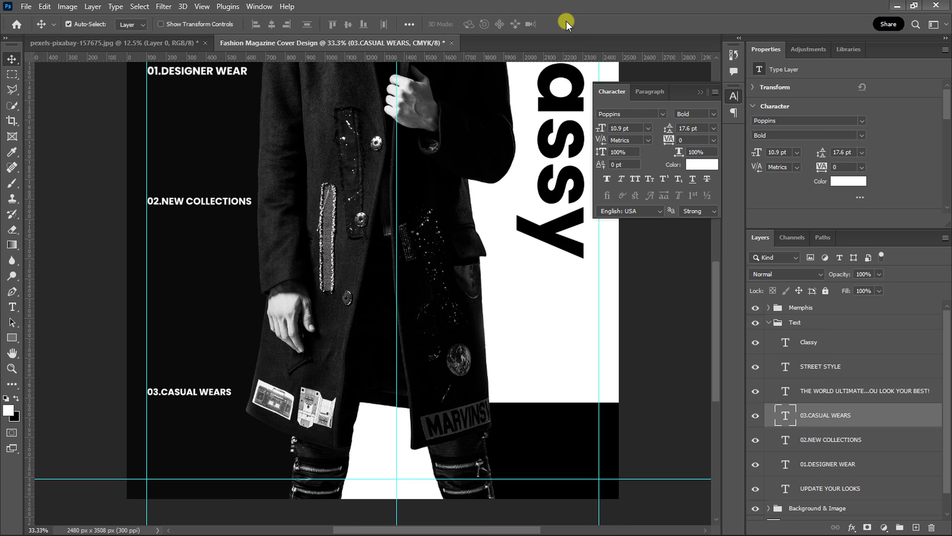
Add a Lorem ipsum paragraph box under the 01.DESIGNER WEAR heading in Poppins Medium, 8 pt with 14 pt leading.
{"action": "left_click_drag", "start_coordinate": [150, 86], "coordinate": [251, 176]}
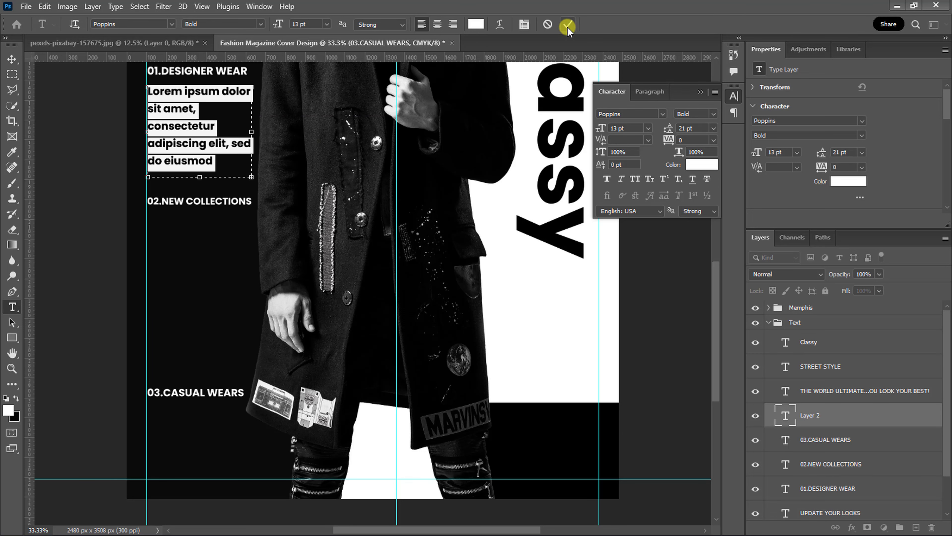
{"action": "left_click", "coordinate": [569, 25]}
{"action": "left_click", "coordinate": [648, 128]}
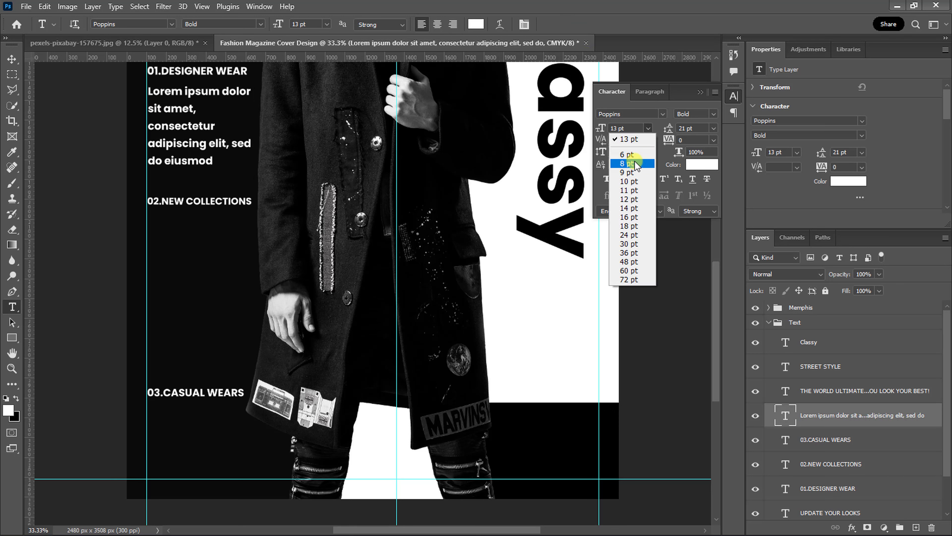
{"action": "left_click", "coordinate": [636, 142]}
{"action": "left_click", "coordinate": [714, 128]}
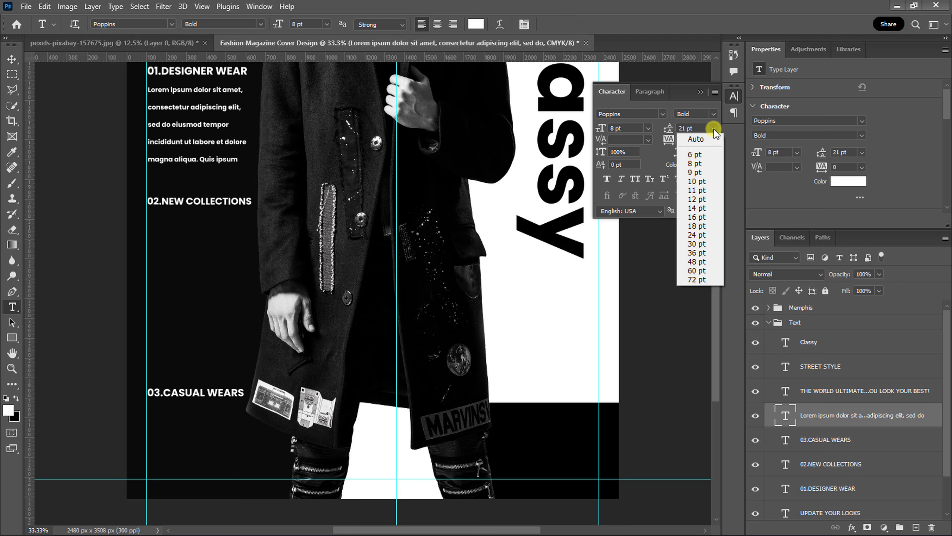
{"action": "left_click", "coordinate": [698, 208]}
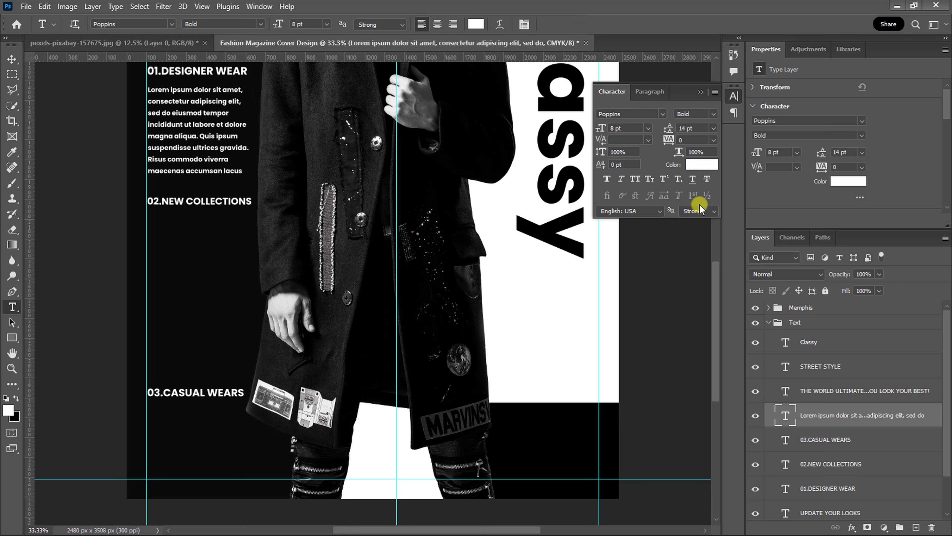
{"action": "left_click", "coordinate": [713, 114]}
{"action": "left_click", "coordinate": [702, 183]}
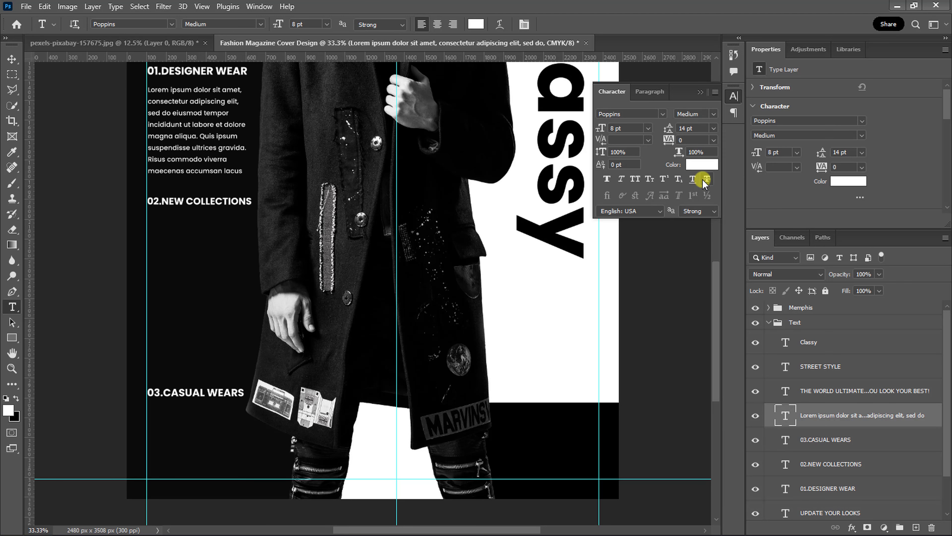
Duplicate the Lorem ipsum paragraph and place copies under the 02.NEW COLLECTIONS and 03.CASUAL WEARS headings.
{"action": "key", "text": "ctrl+j"}
{"action": "key", "text": "v"}
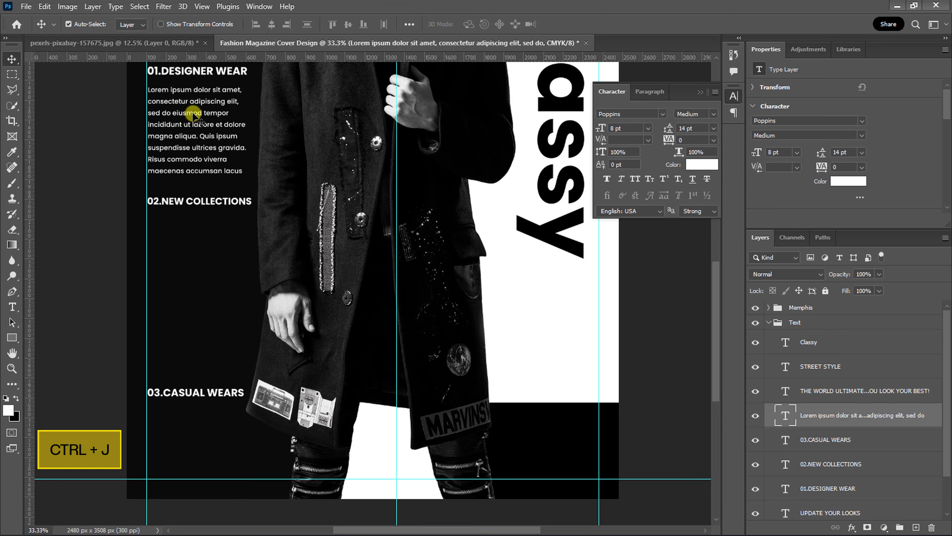
{"action": "key", "text": "ctrl+j"}
{"action": "left_click_drag", "start_coordinate": [193, 114], "coordinate": [202, 344]}
{"action": "key", "text": "ctrl+j"}
Duplicate the 03.CASUAL WEARS heading above itself and change the copy's wording to "20" and "22" on two lines.
{"action": "left_click", "coordinate": [183, 393]}
{"action": "key", "text": "ctrl+j"}
{"action": "double_click", "coordinate": [202, 343]}
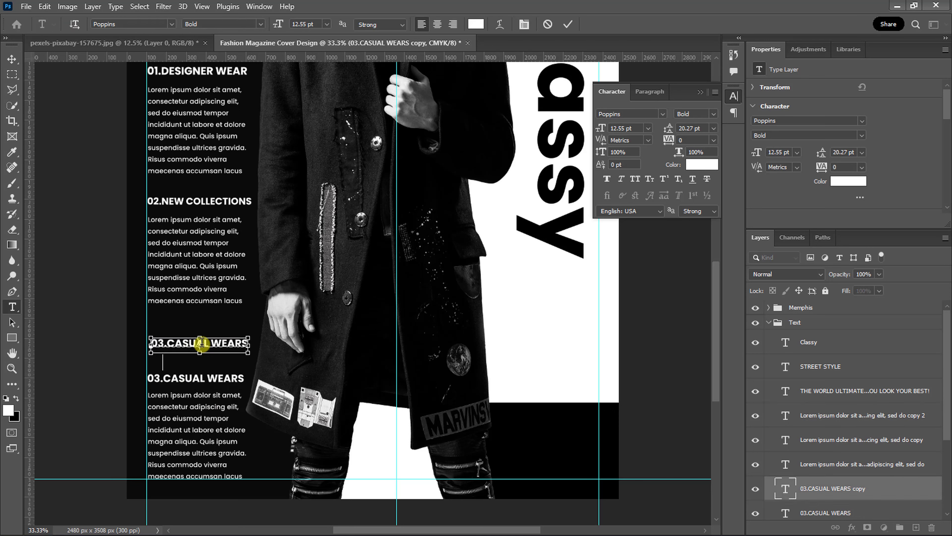
{"action": "type", "text": "20"}
{"action": "key", "text": "Return"}
{"action": "type", "text": "22"}
{"action": "left_click", "coordinate": [565, 24]}
Enlarge the 20 22 text to about 31.08 pt with 26.94 pt leading and place it between the second paragraph and 03.CASUAL WEARS.
{"action": "left_click_drag", "start_coordinate": [606, 128], "coordinate": [680, 126]}
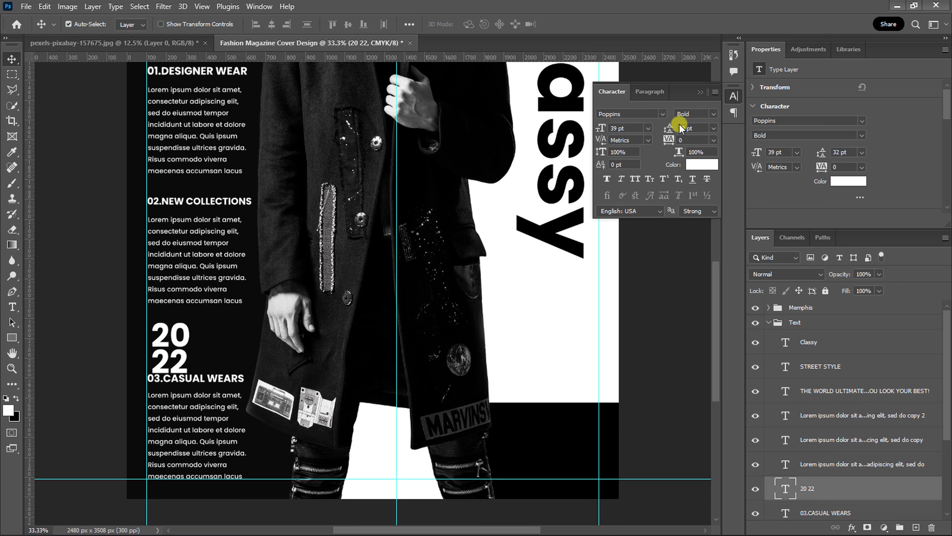
{"action": "left_click_drag", "start_coordinate": [176, 340], "coordinate": [192, 334]}
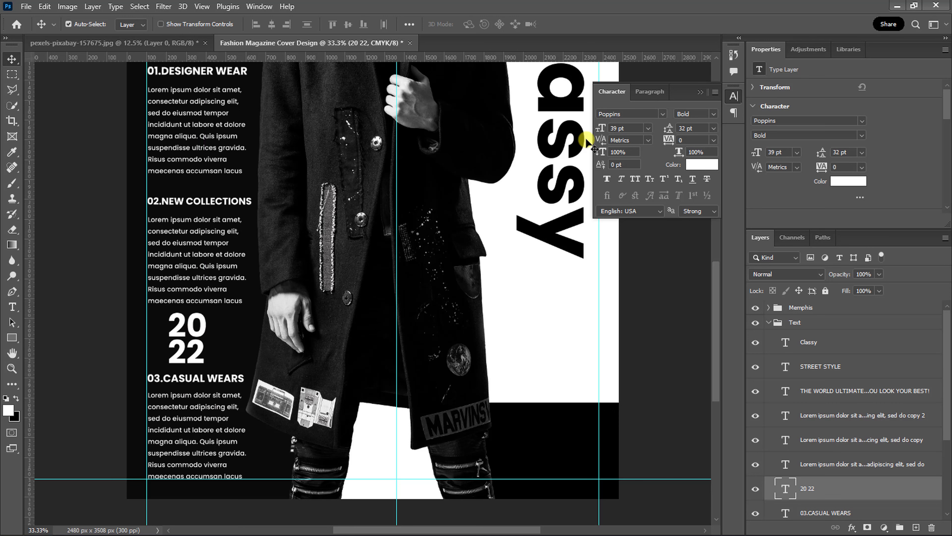
{"action": "left_click_drag", "start_coordinate": [599, 130], "coordinate": [596, 131]}
{"action": "left_click_drag", "start_coordinate": [669, 130], "coordinate": [667, 131]}
Add the text "TRE" over "NDS" on the white half below Classy and colour it black.
{"action": "left_click", "coordinate": [512, 296]}
{"action": "key", "text": "BackSpace"}
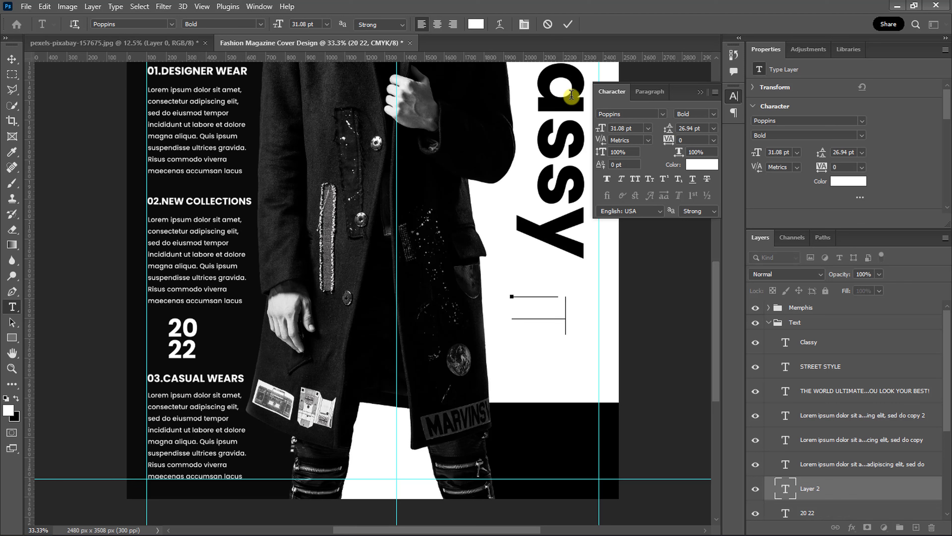
{"action": "left_click", "coordinate": [570, 23]}
{"action": "left_click", "coordinate": [702, 164]}
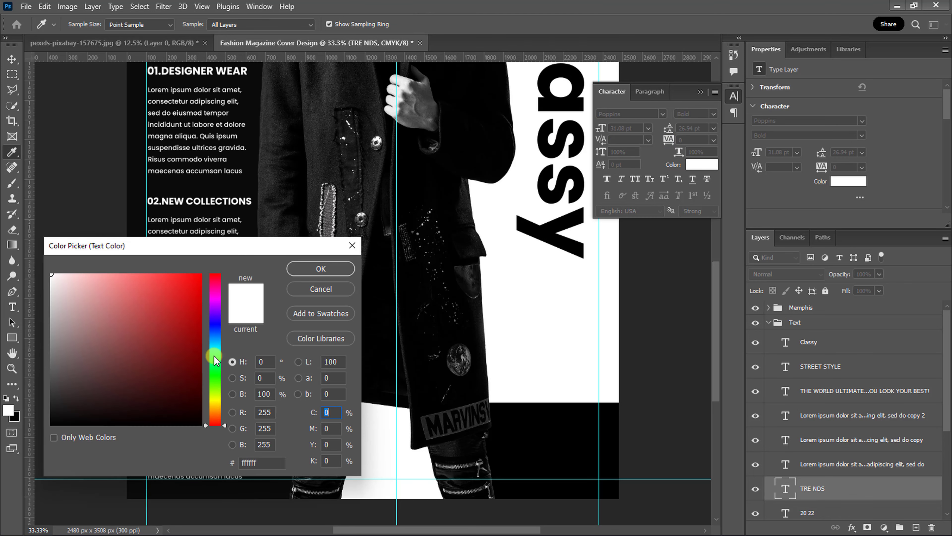
{"action": "left_click_drag", "start_coordinate": [109, 394], "coordinate": [35, 444]}
{"action": "left_click", "coordinate": [321, 269]}
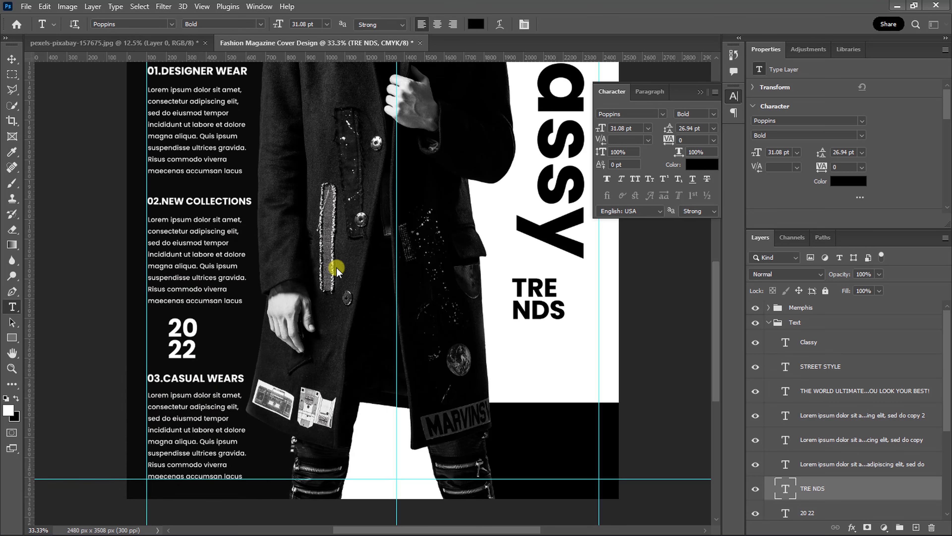
Set the TRE NDS text in Gobold Regular at 39 pt with 37 pt leading.
{"action": "left_click", "coordinate": [662, 113]}
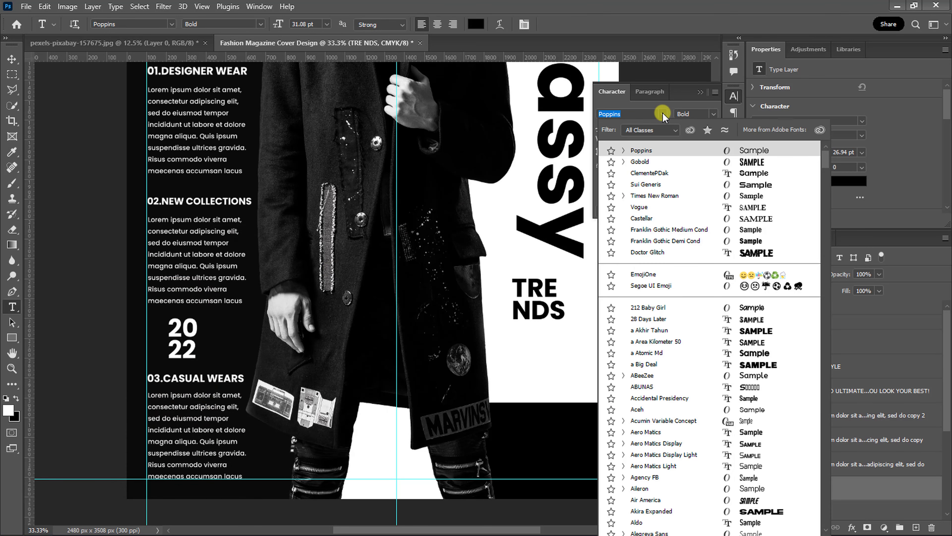
{"action": "left_click", "coordinate": [652, 162]}
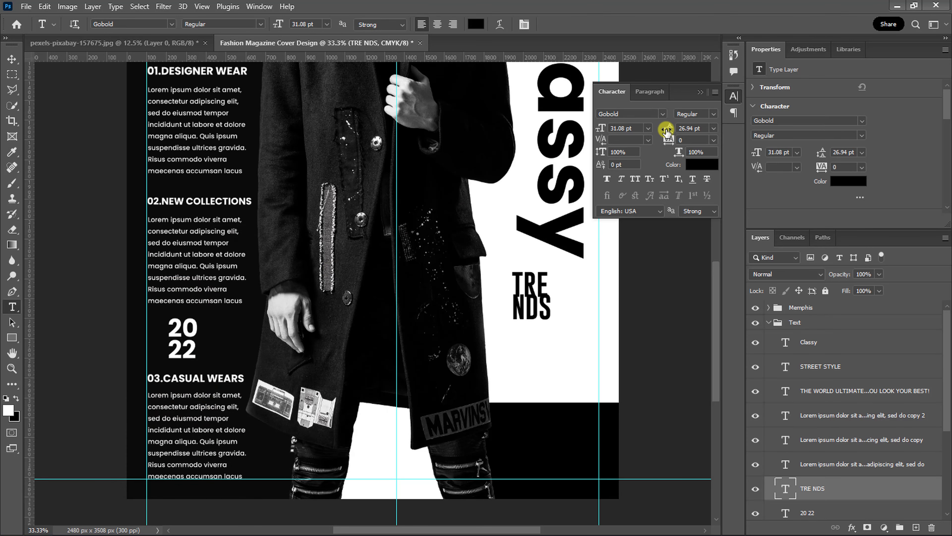
{"action": "left_click_drag", "start_coordinate": [670, 129], "coordinate": [672, 128]}
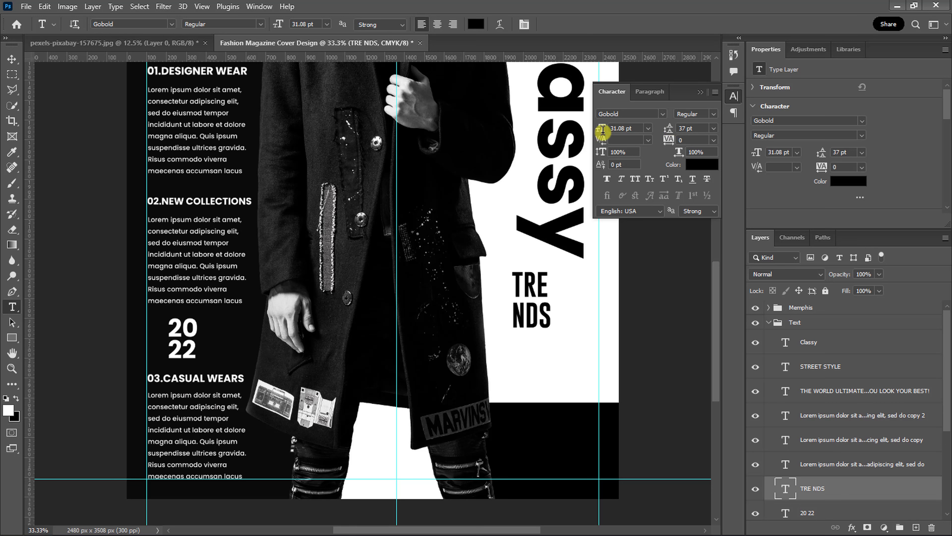
{"action": "left_click_drag", "start_coordinate": [603, 130], "coordinate": [608, 136]}
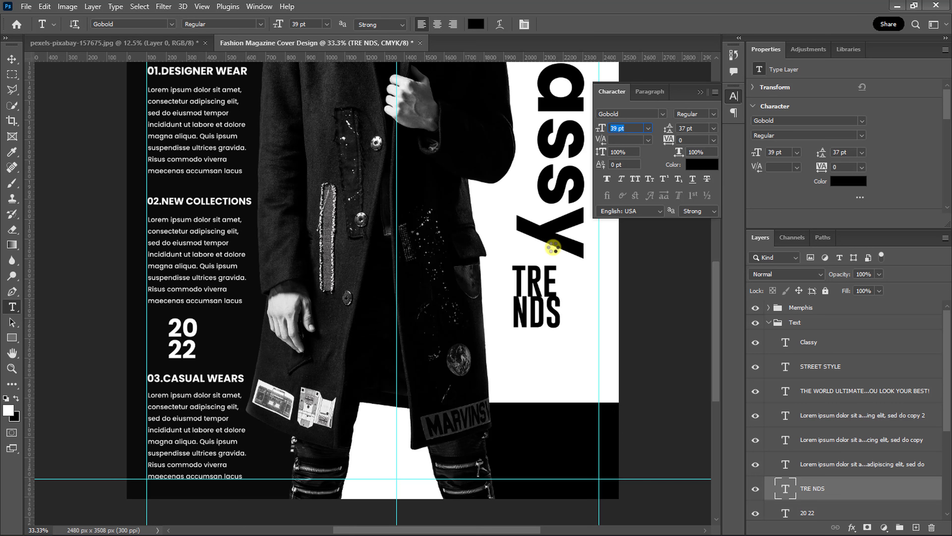
{"action": "key", "text": "Return"}
Move the TRE NDS text near the lower edge of the white half and set its leading to 45 pt.
{"action": "key", "text": "v"}
{"action": "left_click_drag", "start_coordinate": [537, 294], "coordinate": [563, 353]}
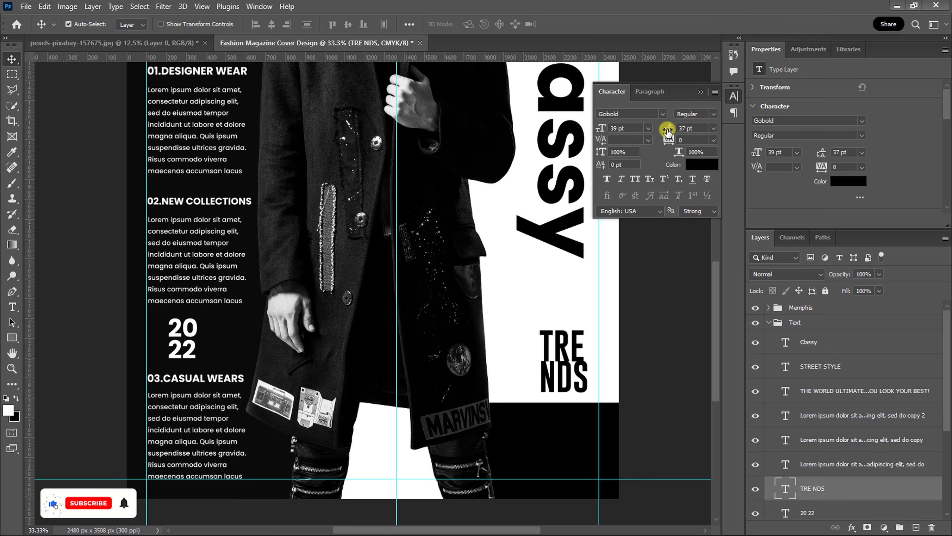
{"action": "left_click_drag", "start_coordinate": [671, 127], "coordinate": [671, 127]}
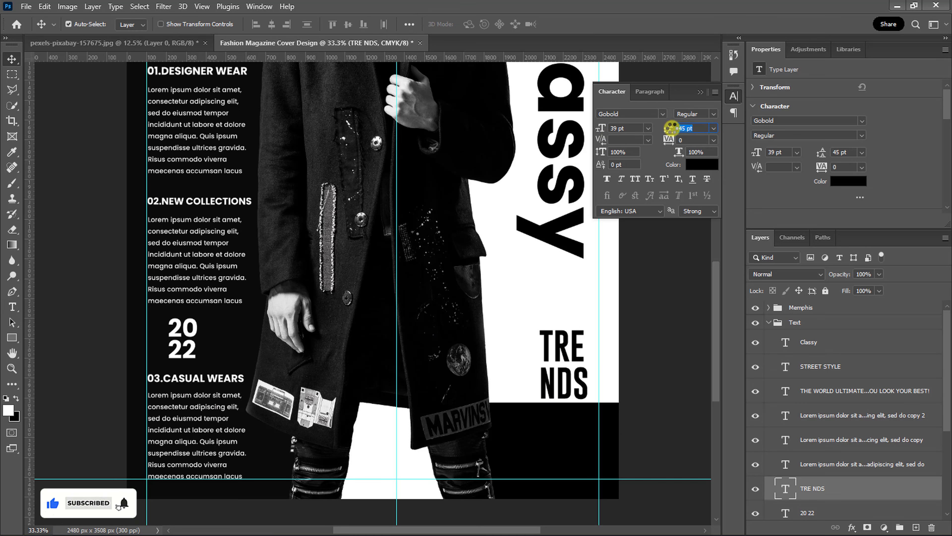
{"action": "left_click_drag", "start_coordinate": [557, 341], "coordinate": [540, 315]}
Duplicate the TRE NDS text above the original and change the copy's wording to "NEW".
{"action": "key", "text": "ctrl+j"}
{"action": "double_click", "coordinate": [514, 277]}
{"action": "type", "text": "NEW"}
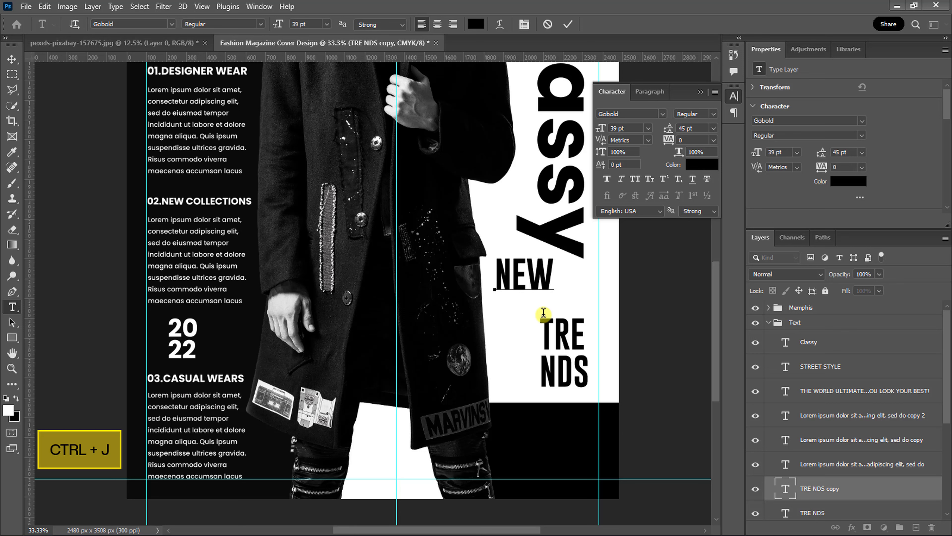
{"action": "left_click", "coordinate": [568, 24]}
Place the NEW text directly above TRE NDS and scale it down to about 29.74 pt.
{"action": "left_click_drag", "start_coordinate": [540, 268], "coordinate": [566, 292]}
{"action": "key", "text": "ctrl+t"}
{"action": "left_click", "coordinate": [590, 24]}
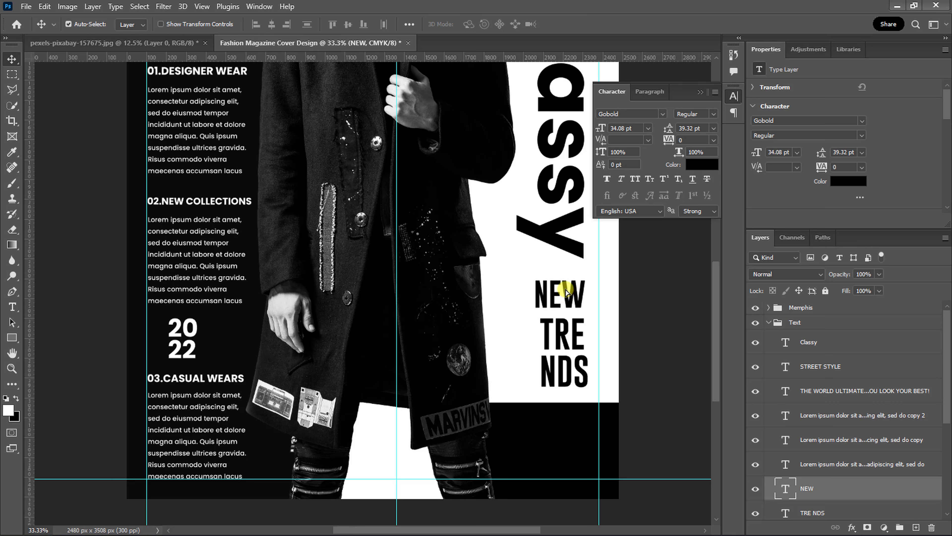
{"action": "key", "text": "ctrl+t"}
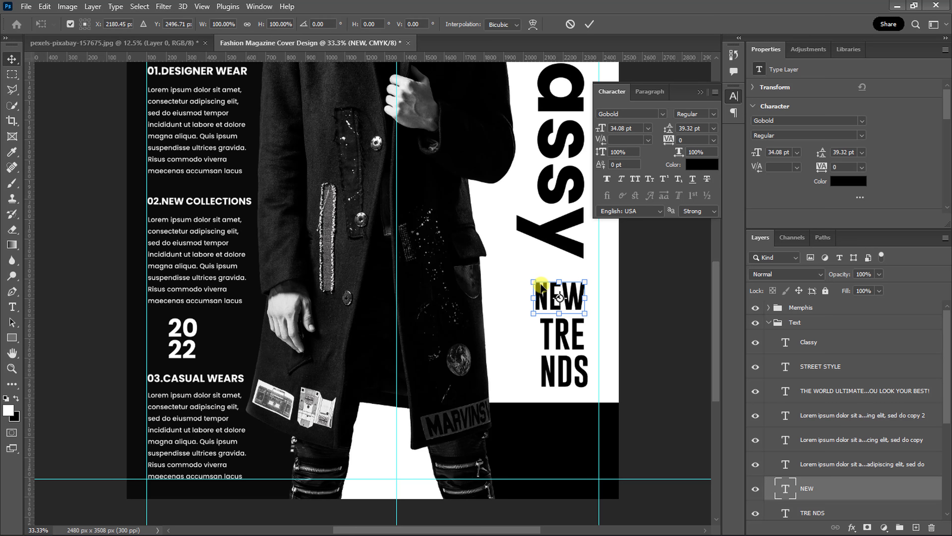
{"action": "left_click_drag", "start_coordinate": [539, 282], "coordinate": [541, 284]}
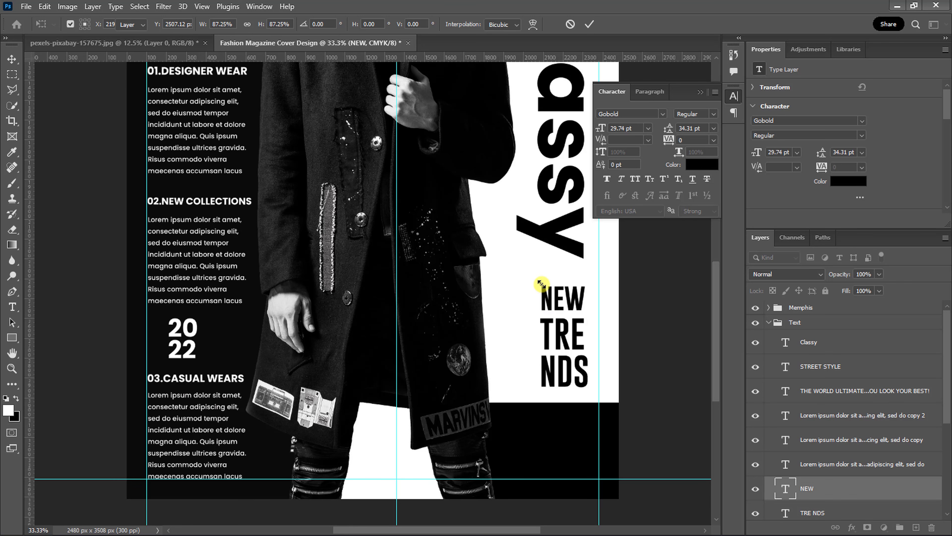
{"action": "key", "text": "Return"}
Duplicate the vertical Classy text and scale the copy to about 196%.
{"action": "key", "text": "ctrl+minus"}
{"action": "key", "text": "ctrl+minus"}
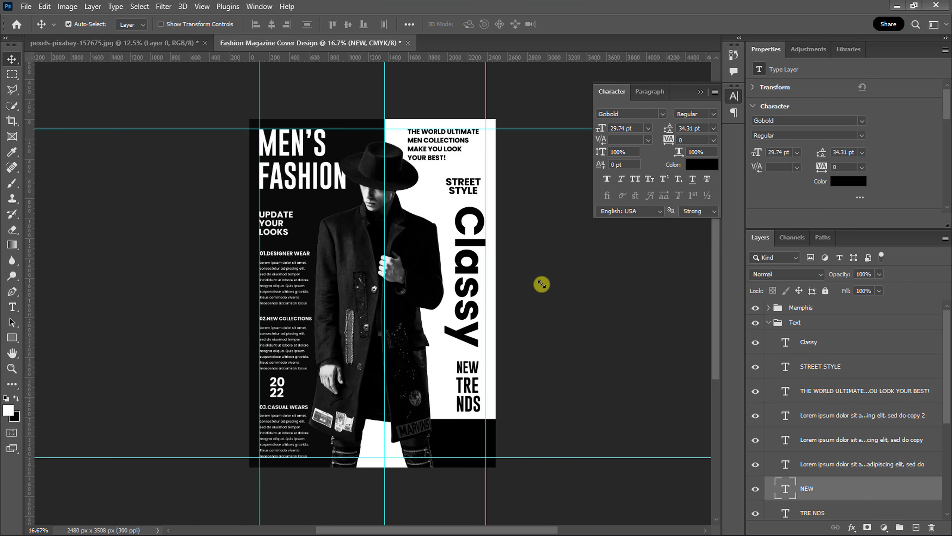
{"action": "left_click", "coordinate": [473, 271]}
{"action": "key", "text": "ctrl+j"}
{"action": "key", "text": "ctrl+t"}
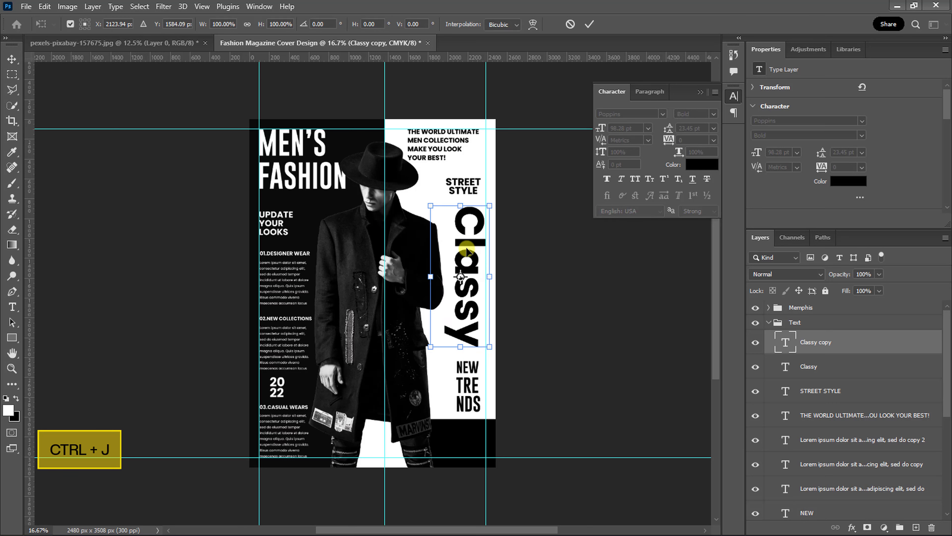
{"action": "left_click_drag", "start_coordinate": [490, 205], "coordinate": [544, 148]}
{"action": "left_click", "coordinate": [590, 24]}
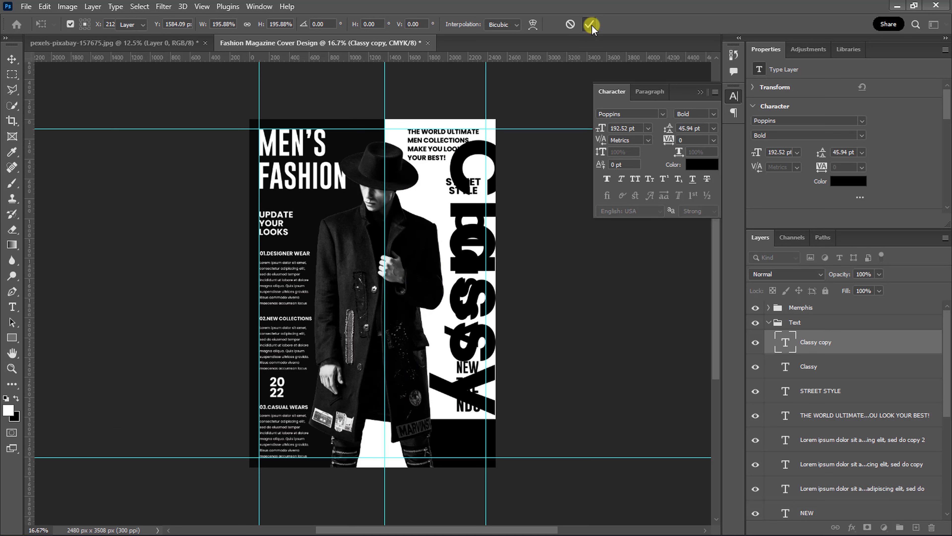
Colour the enlarged Classy copy grey with the hex value 6b6b6b.
{"action": "left_click", "coordinate": [695, 167]}
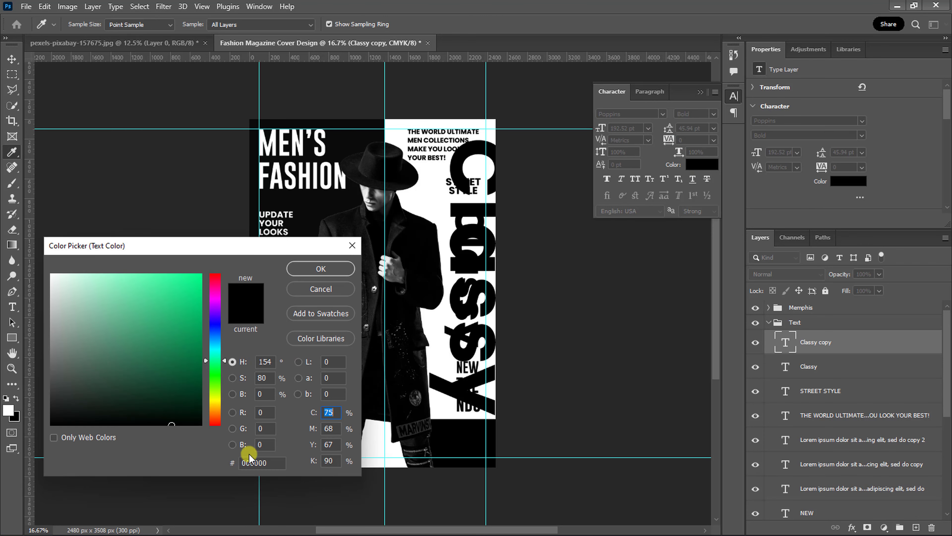
{"action": "left_click", "coordinate": [246, 463]}
{"action": "type", "text": "6b6b6b"}
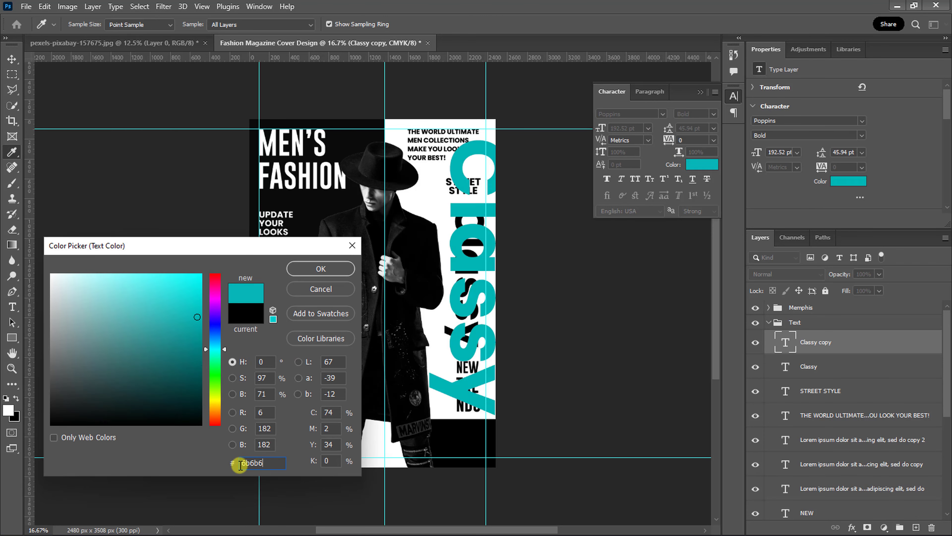
{"action": "left_click", "coordinate": [307, 269]}
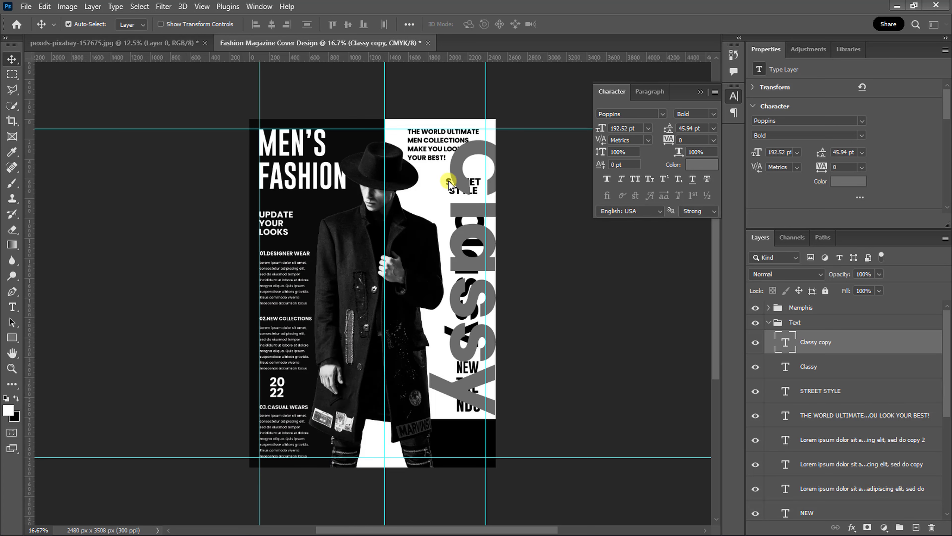
Change the wording of the large grey vertical text to "Magazine".
{"action": "double_click", "coordinate": [456, 175]}
{"action": "type", "text": "Magazine"}
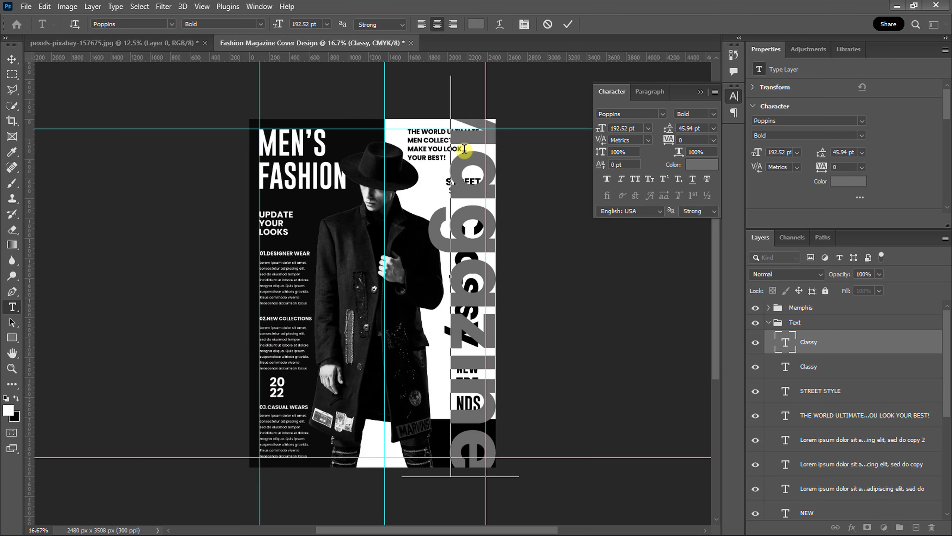
{"action": "left_click", "coordinate": [568, 24]}
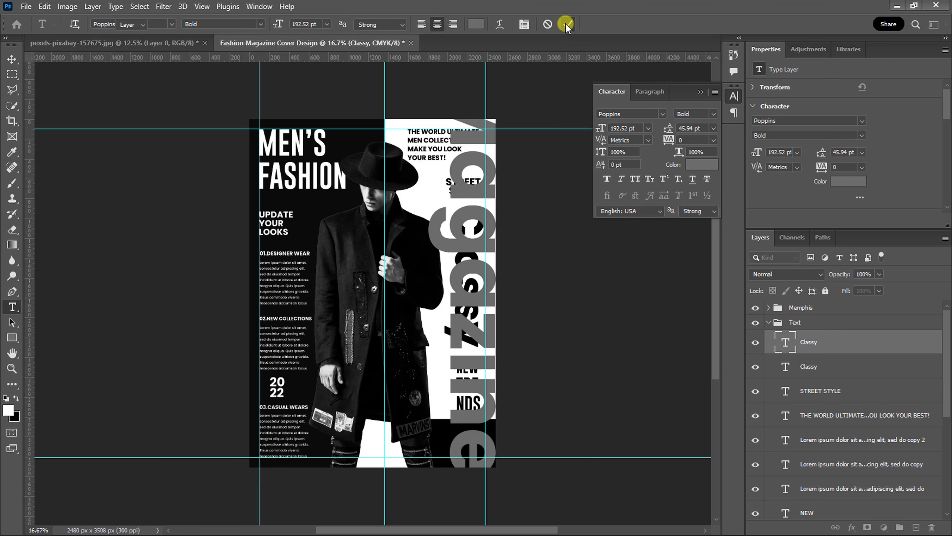
Lower the Magazine text's opacity to 8% and shift it down and toward the man behind the Classy lettering.
{"action": "key", "text": "v"}
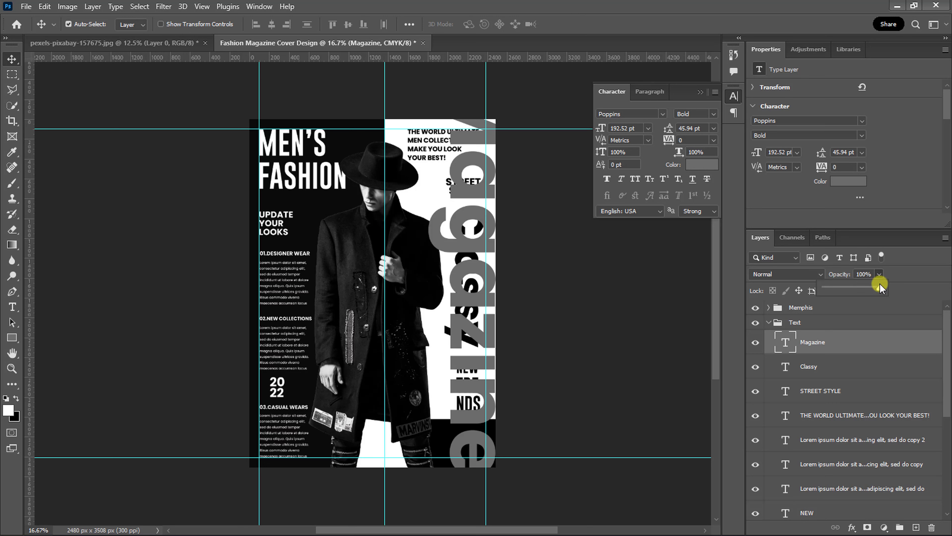
{"action": "left_click_drag", "start_coordinate": [878, 289], "coordinate": [829, 290]}
{"action": "left_click_drag", "start_coordinate": [480, 164], "coordinate": [458, 208]}
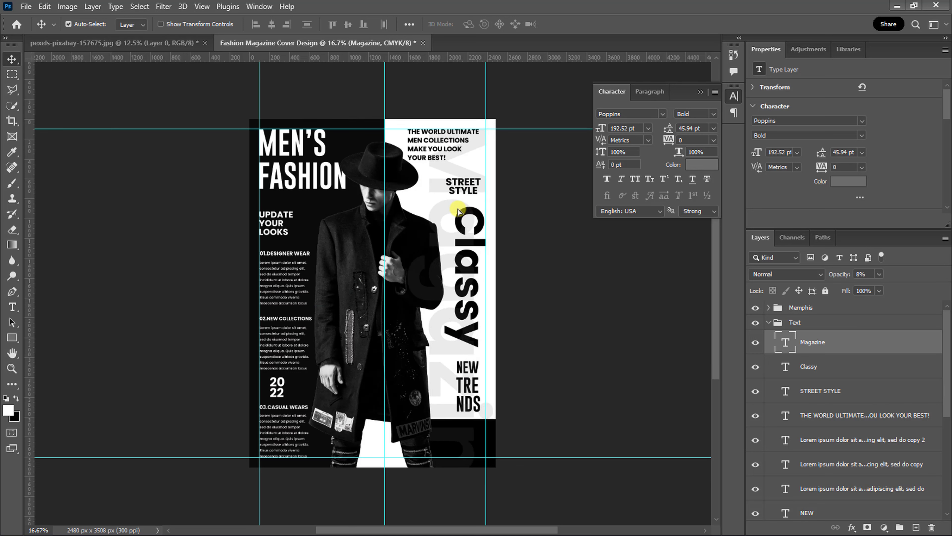
Duplicate the Magazine text layer, hide the copy, and move the original below the Background & Image group.
{"action": "key", "text": "ctrl+j"}
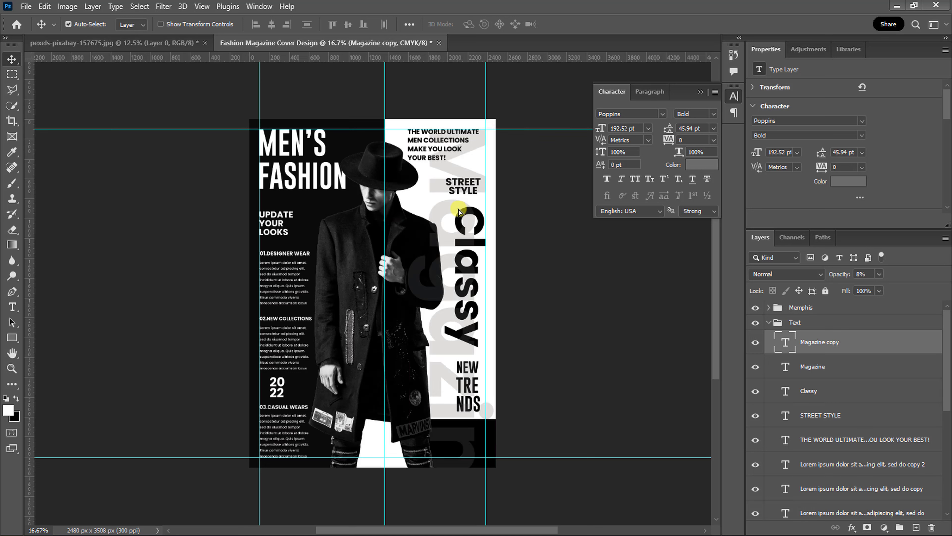
{"action": "left_click", "coordinate": [756, 345]}
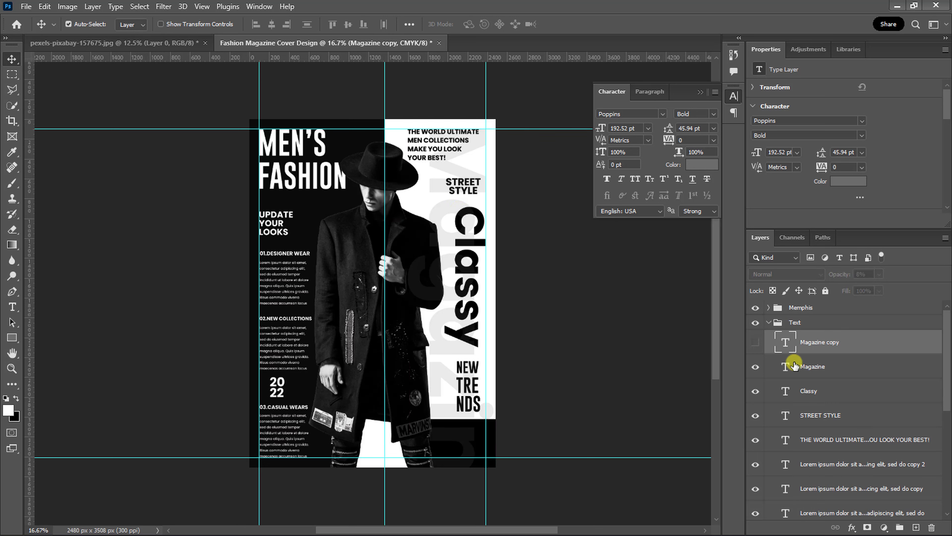
{"action": "left_click_drag", "start_coordinate": [802, 368], "coordinate": [816, 495]}
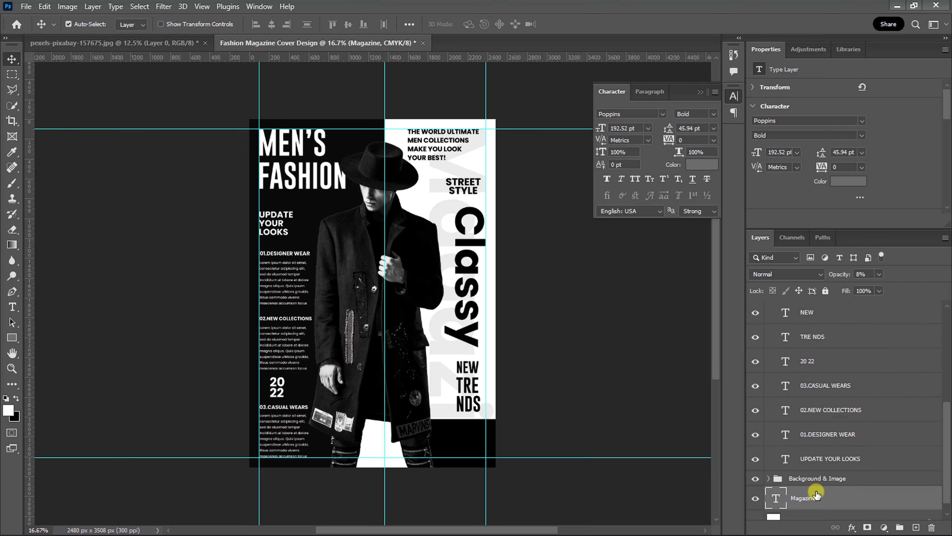
Compare the cover with the Magazine copy layer shown and hidden, leave it hidden, and collapse the Text group.
{"action": "scroll", "coordinate": [816, 495], "scroll_direction": "up", "scroll_amount": 5}
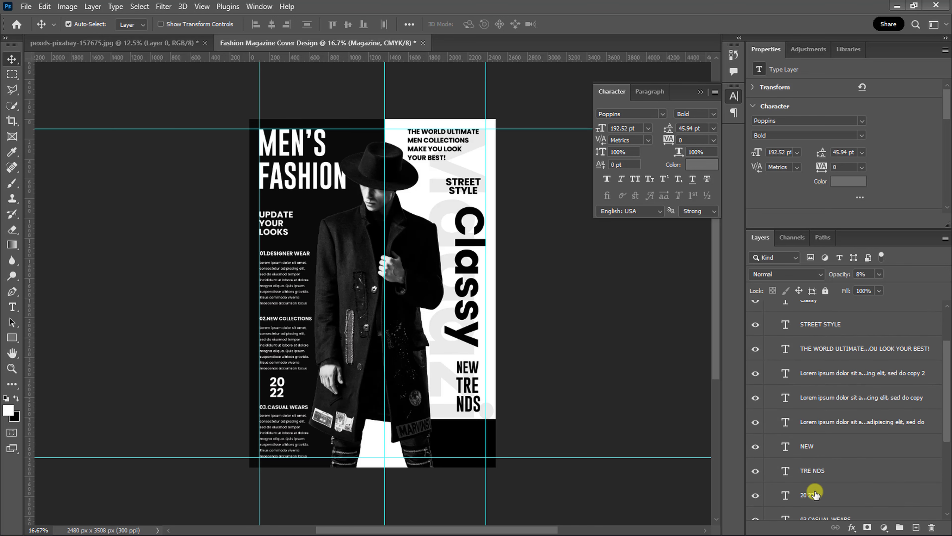
{"action": "scroll", "coordinate": [812, 490], "scroll_direction": "up", "scroll_amount": 1}
{"action": "left_click", "coordinate": [757, 342]}
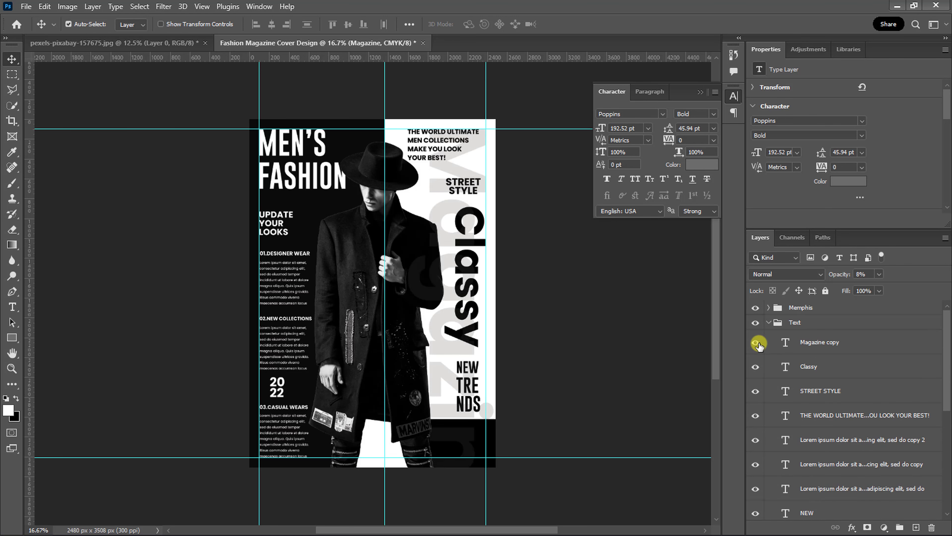
{"action": "left_click", "coordinate": [757, 342]}
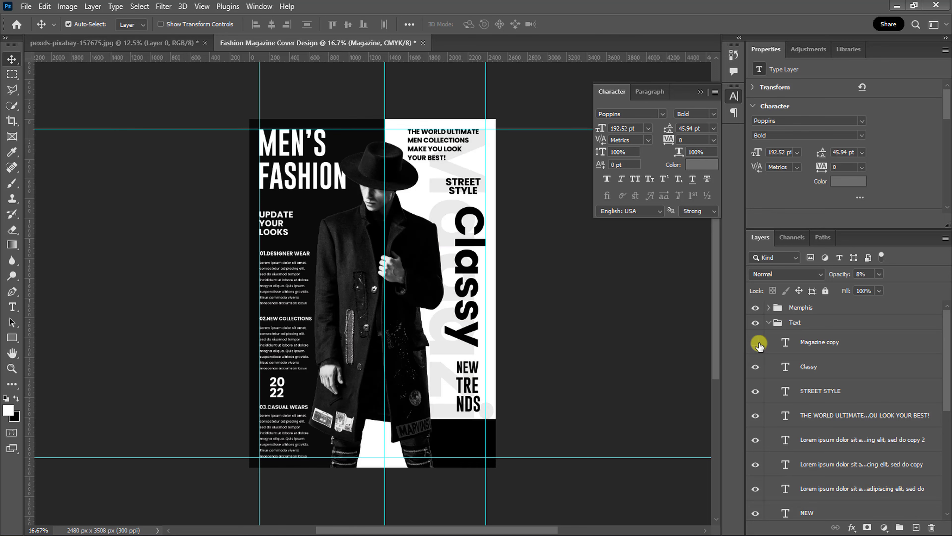
{"action": "left_click", "coordinate": [769, 323]}
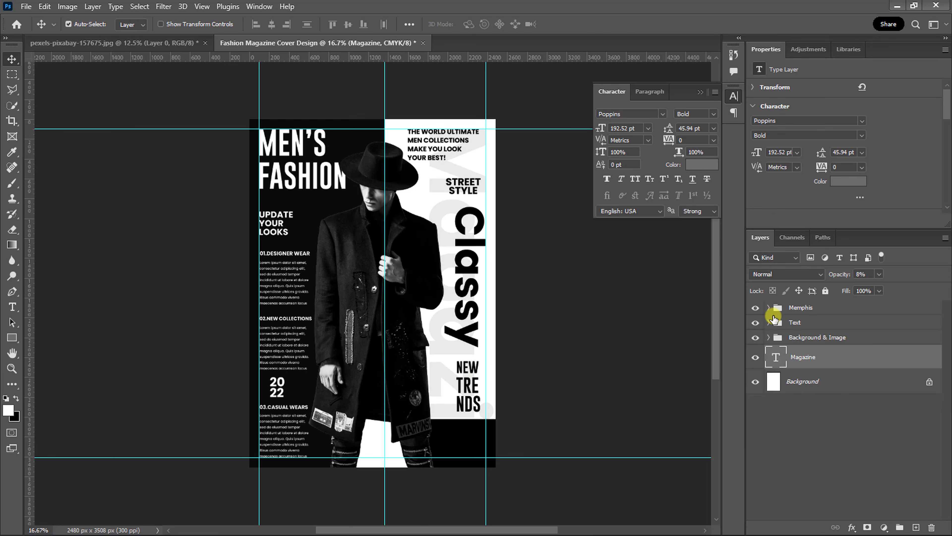
Select the Memphis group and choose the arrow-shaped brush 1 from the Memphis 01 Hedygraphics brush set.
{"action": "left_click", "coordinate": [779, 309]}
{"action": "key", "text": "b"}
{"action": "key", "text": "ctrl+plus"}
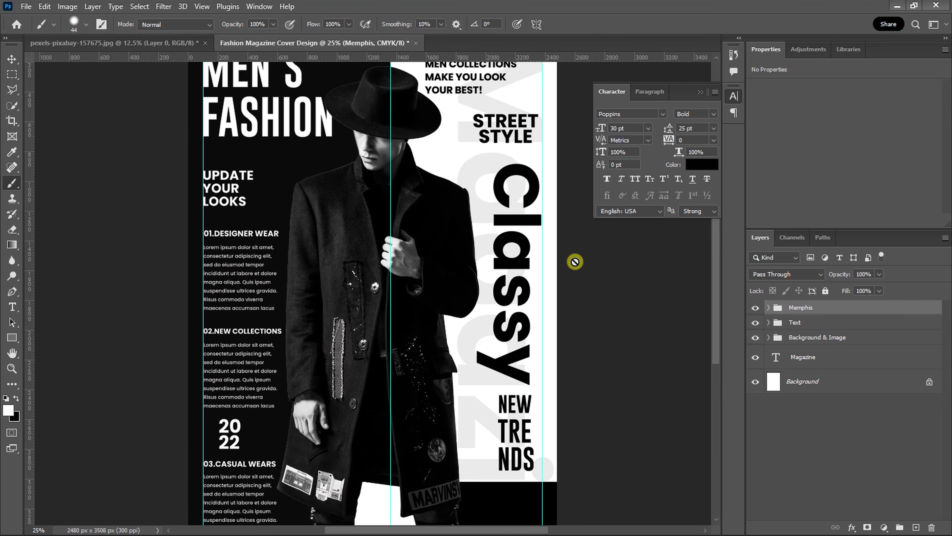
{"action": "scroll", "coordinate": [570, 257], "scroll_direction": "up", "scroll_amount": 4}
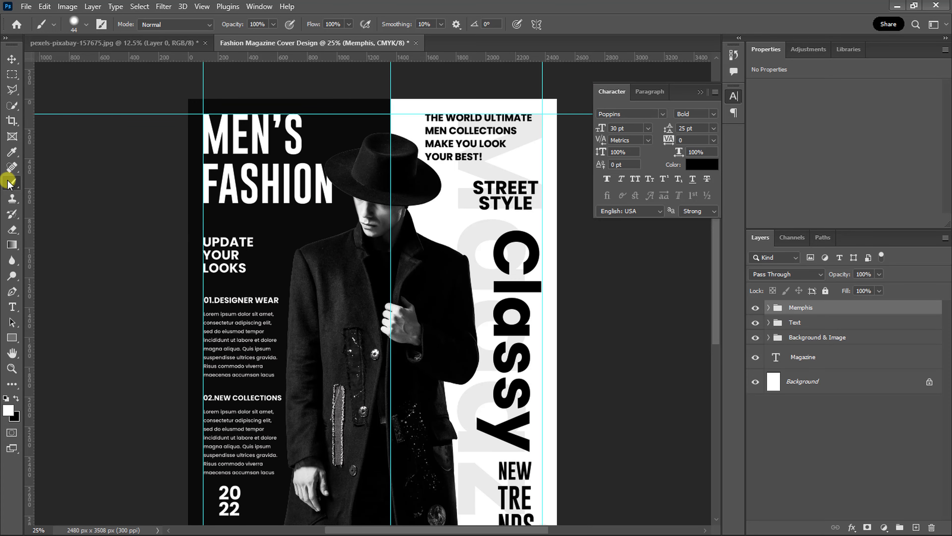
{"action": "left_click", "coordinate": [86, 24]}
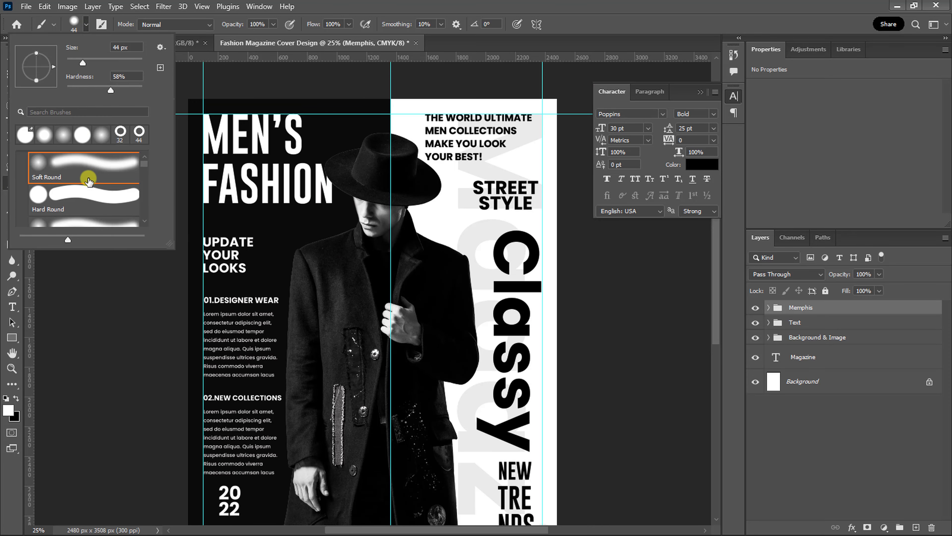
{"action": "scroll", "coordinate": [89, 181], "scroll_direction": "down", "scroll_amount": 10}
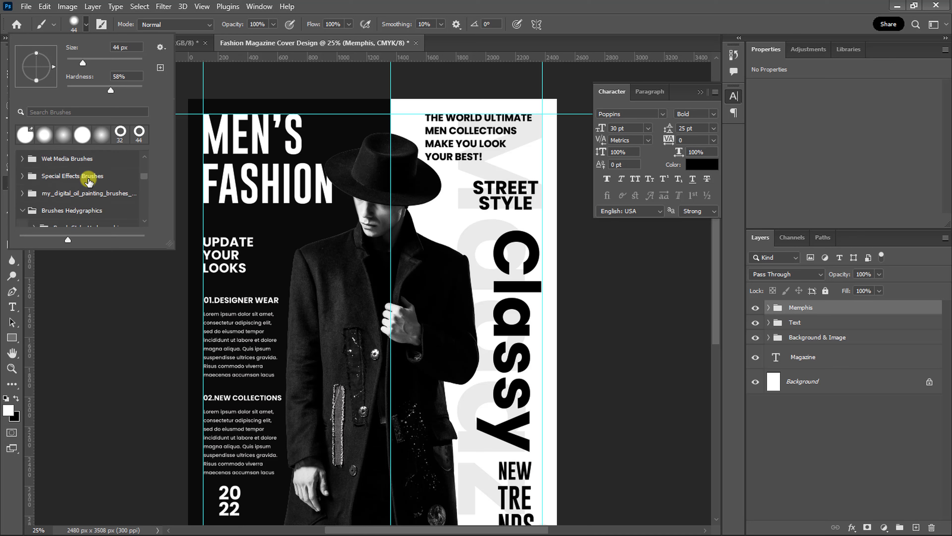
{"action": "scroll", "coordinate": [88, 181], "scroll_direction": "down", "scroll_amount": 5}
{"action": "left_click", "coordinate": [88, 180]}
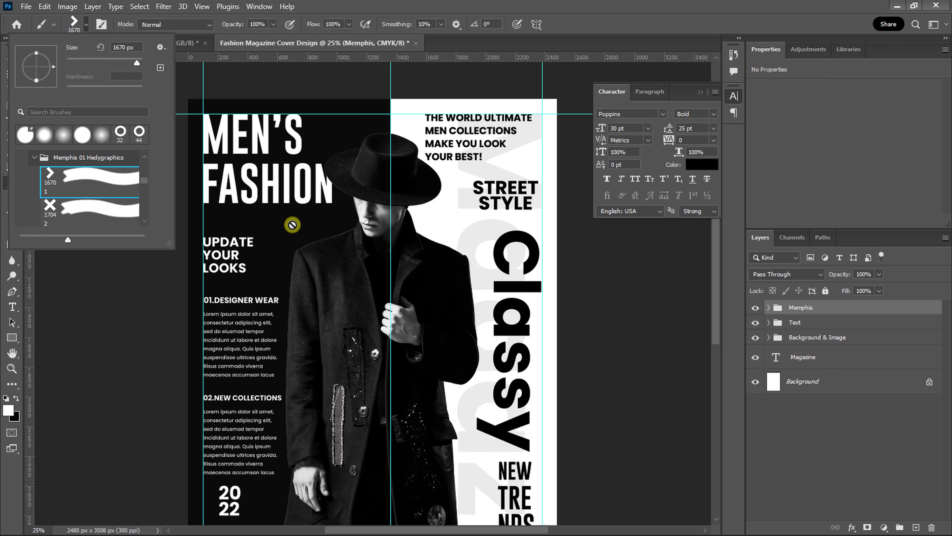
Add a new layer inside the Memphis group and stamp a black arrow with the brush at about 142 px beside the man's face.
{"action": "left_click", "coordinate": [781, 411]}
{"action": "left_click", "coordinate": [915, 527]}
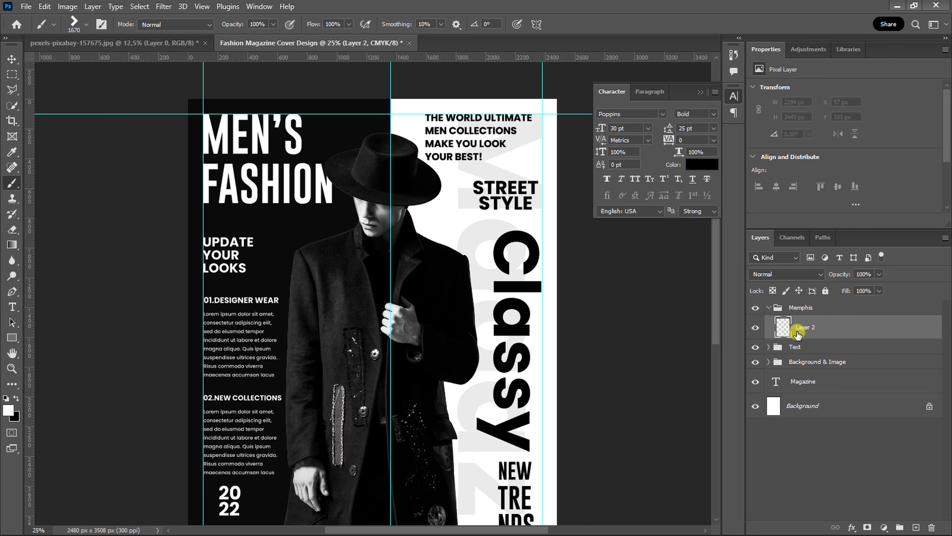
{"action": "left_click", "coordinate": [700, 91]}
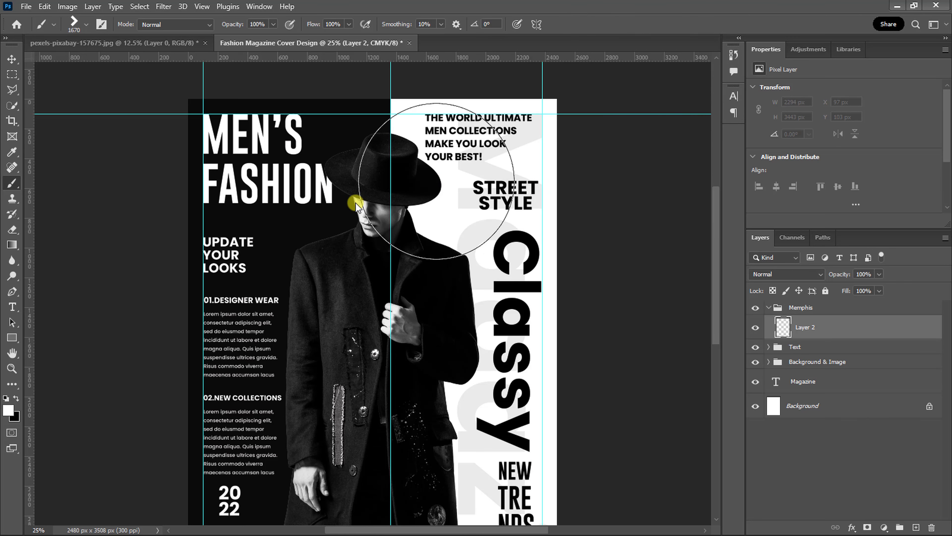
{"action": "left_click_drag", "start_coordinate": [355, 203], "coordinate": [330, 226]}
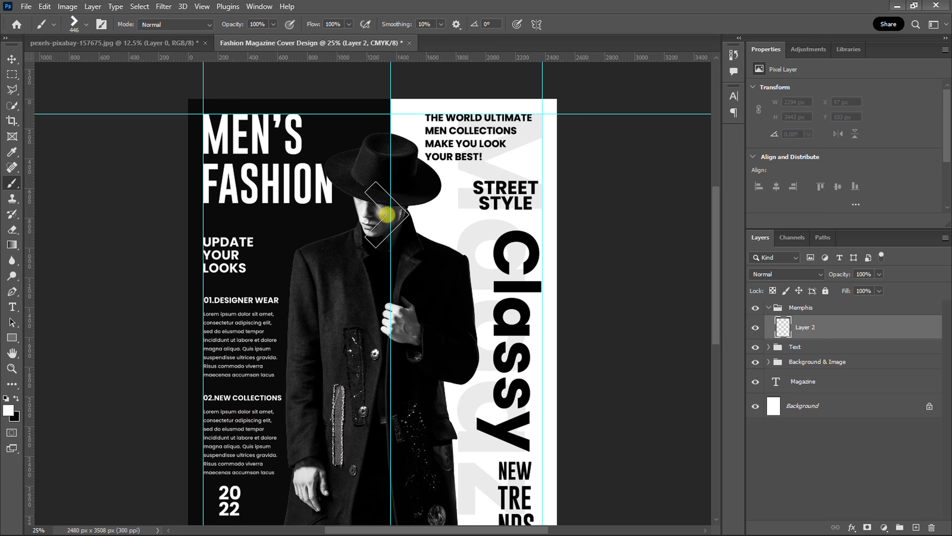
{"action": "left_click_drag", "start_coordinate": [452, 207], "coordinate": [421, 217]}
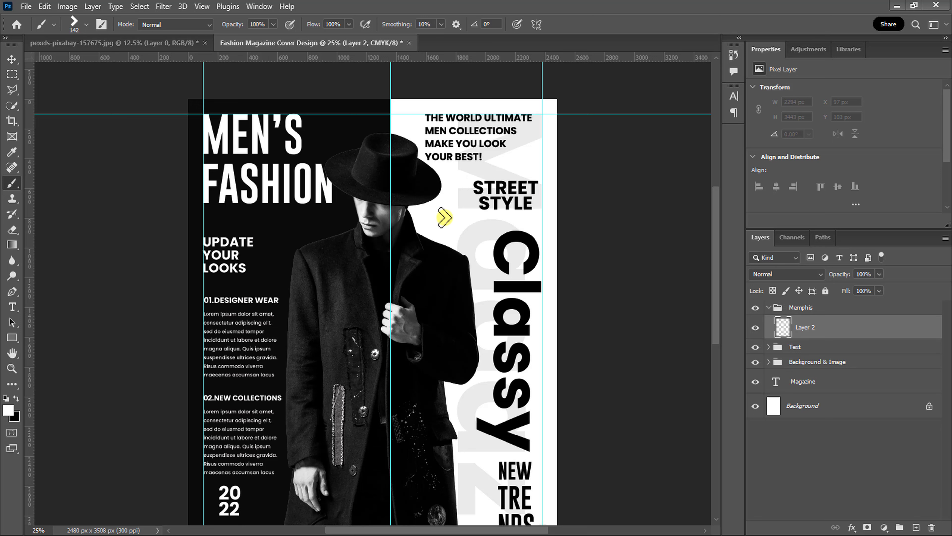
{"action": "key", "text": "x"}
{"action": "left_click", "coordinate": [443, 218]}
Flip the stamped black arrow horizontally so it points toward the man.
{"action": "key", "text": "ctrl+t"}
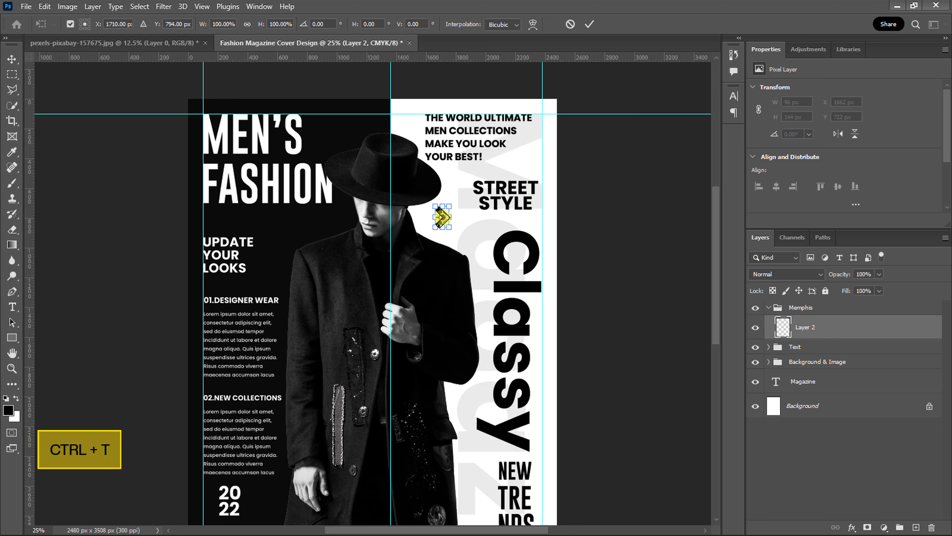
{"action": "right_click", "coordinate": [444, 225]}
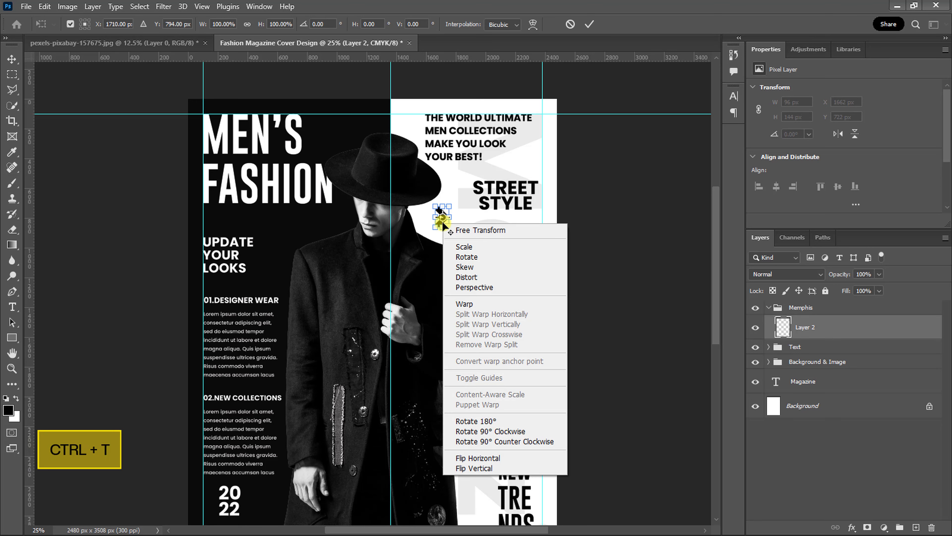
{"action": "left_click", "coordinate": [492, 454]}
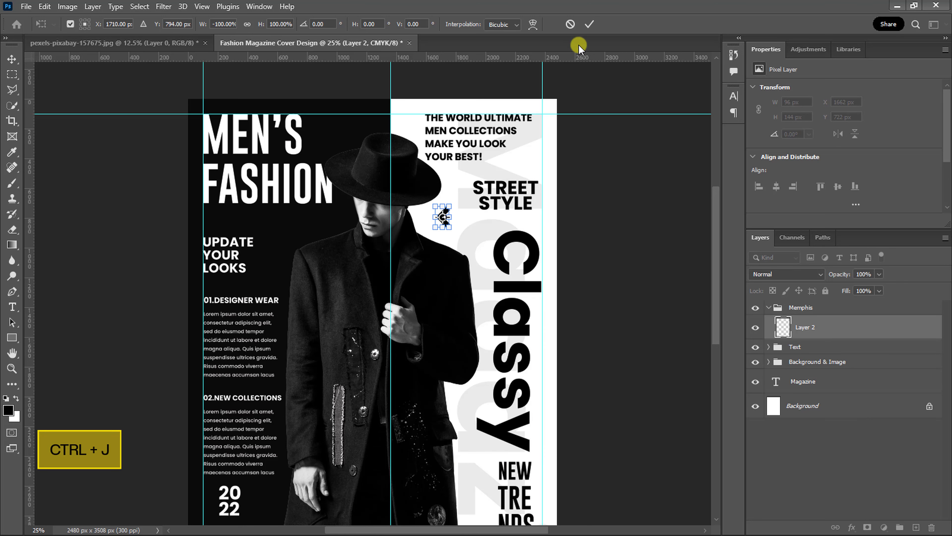
{"action": "left_click", "coordinate": [588, 24]}
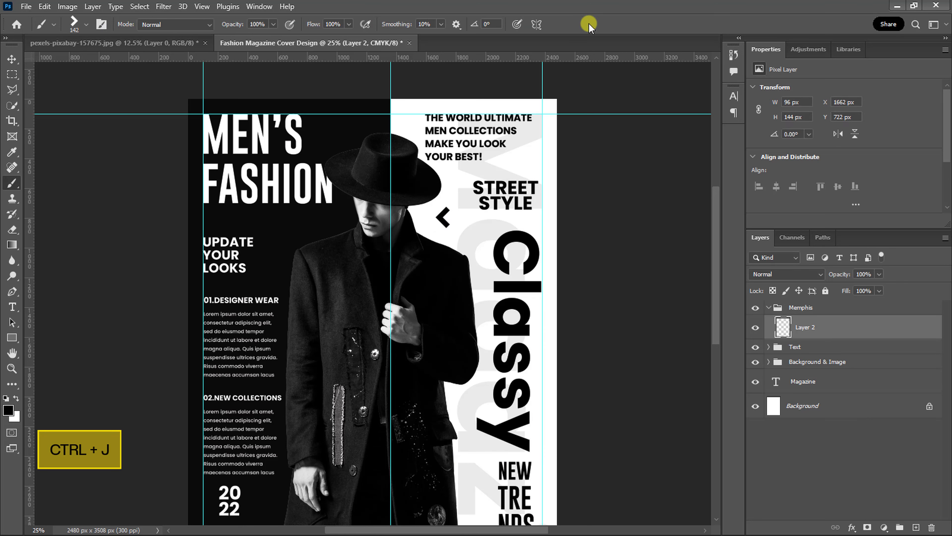
Duplicate the arrow layer, move the copy beside the "MEN COLLECTIONS" lines, and flip it horizontally.
{"action": "key", "text": "ctrl+j"}
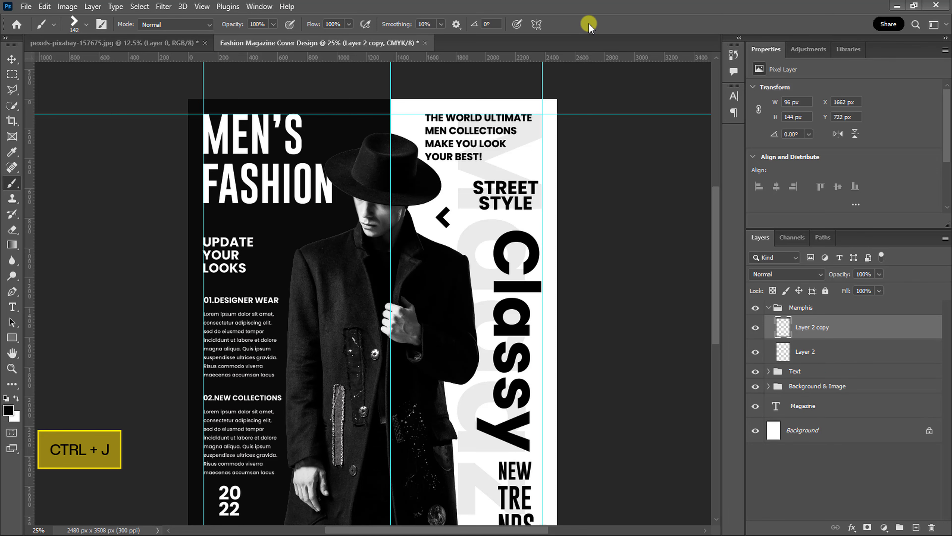
{"action": "key", "text": "ctrl+t"}
{"action": "key", "text": "ctrl+plus"}
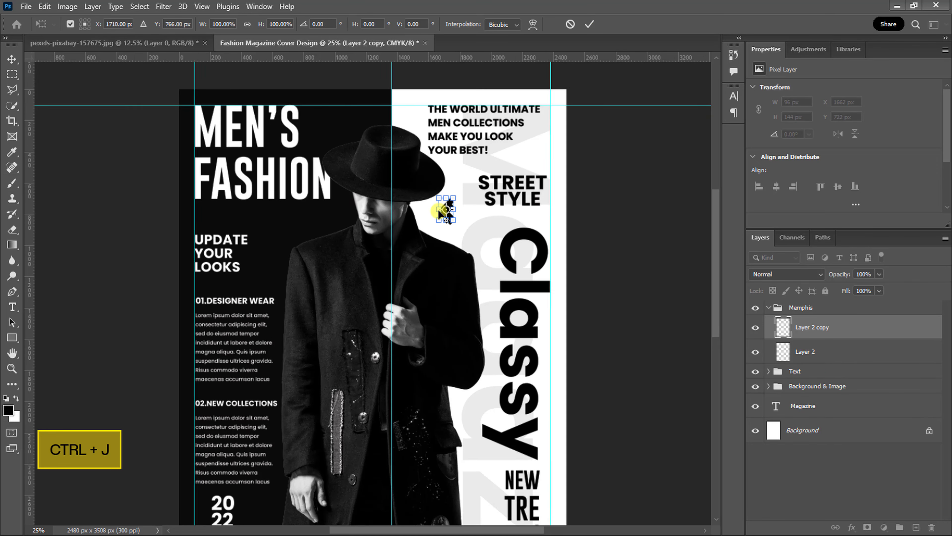
{"action": "left_click_drag", "start_coordinate": [466, 189], "coordinate": [575, 90]}
{"action": "right_click", "coordinate": [575, 93]}
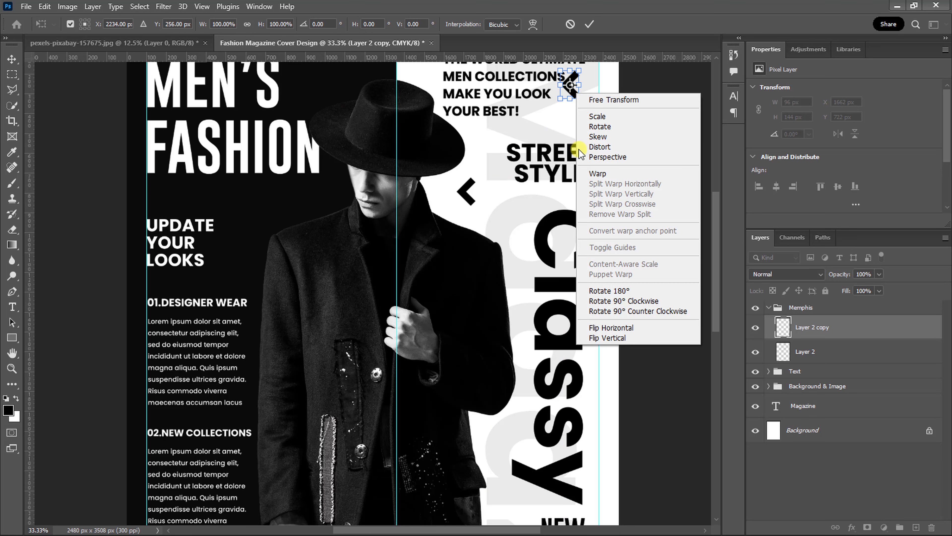
{"action": "left_click", "coordinate": [597, 328]}
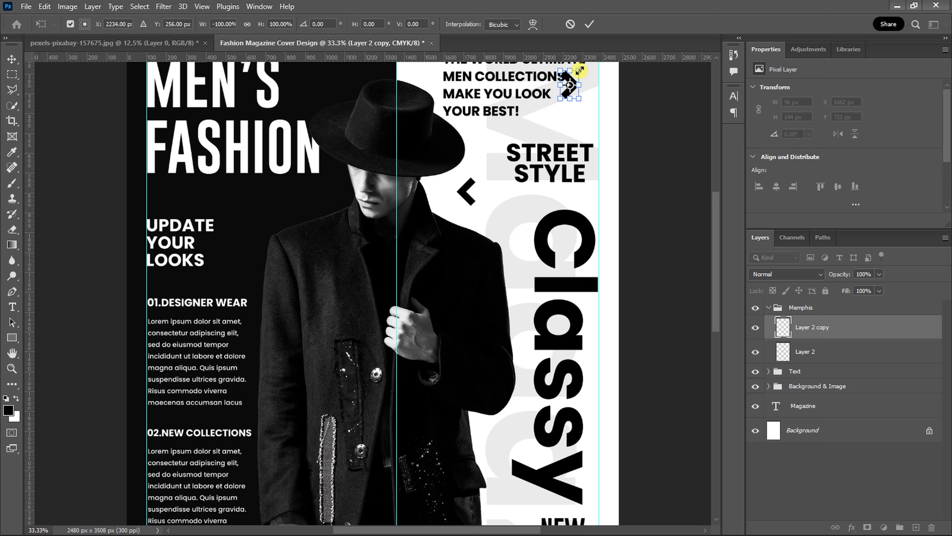
Scale the copied arrow to about 70% and shift it slightly away from the "MEN COLLECTIONS" text.
{"action": "left_click_drag", "start_coordinate": [579, 74], "coordinate": [574, 76]}
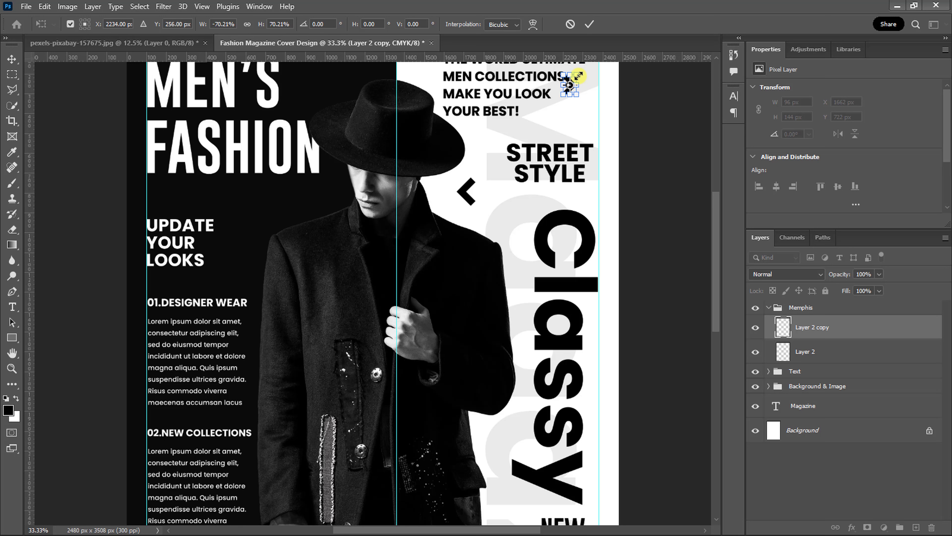
{"action": "left_click", "coordinate": [589, 24]}
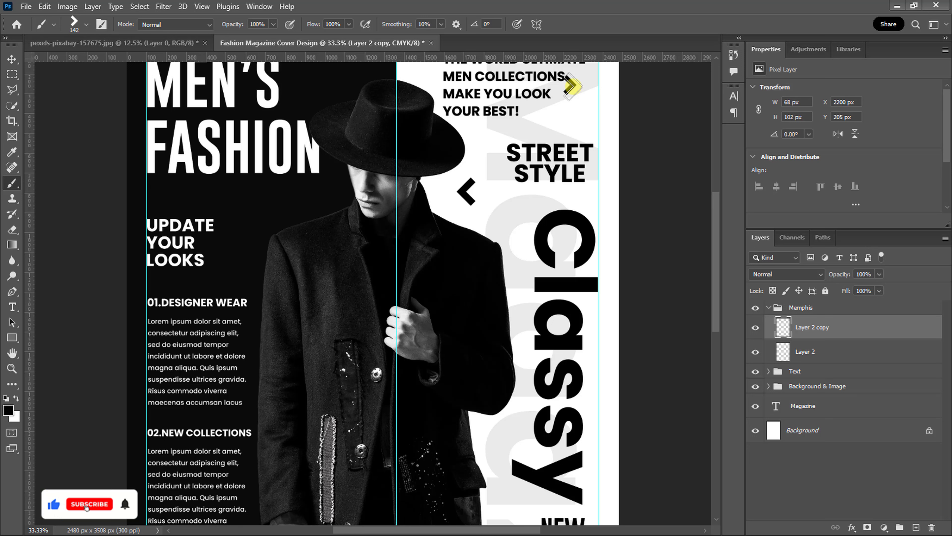
{"action": "key", "text": "v"}
{"action": "left_click_drag", "start_coordinate": [573, 87], "coordinate": [584, 83]}
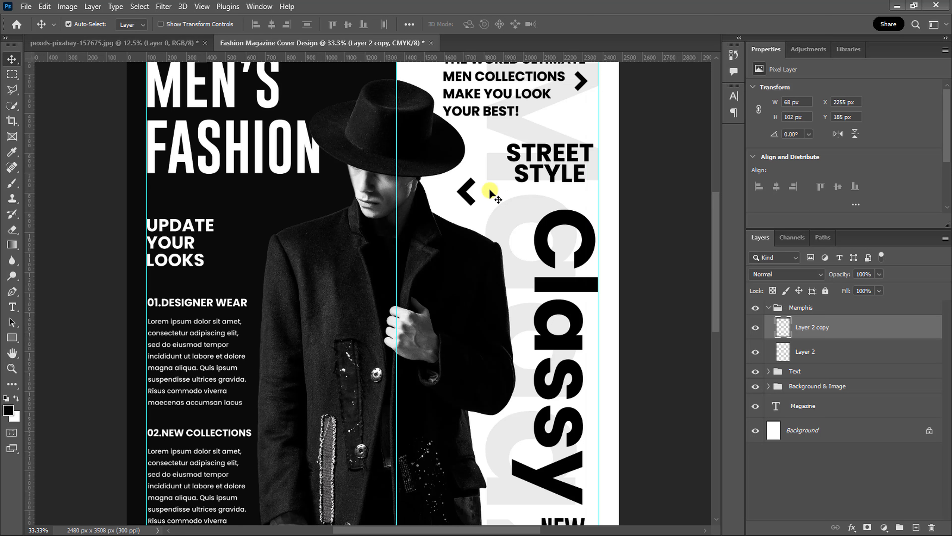
Scale the original arrow beside the man's face to about 70%.
{"action": "left_click", "coordinate": [464, 193]}
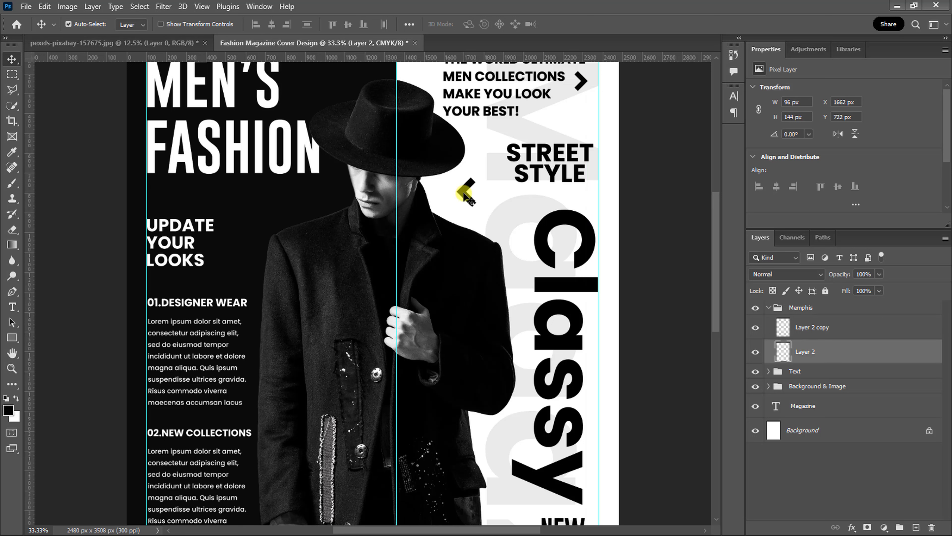
{"action": "key", "text": "ctrl+t"}
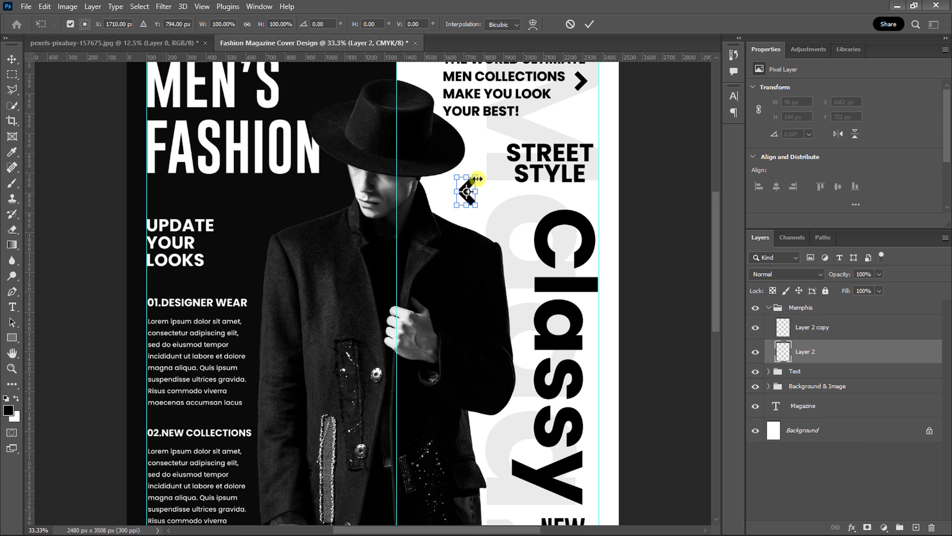
{"action": "left_click_drag", "start_coordinate": [477, 181], "coordinate": [475, 183]}
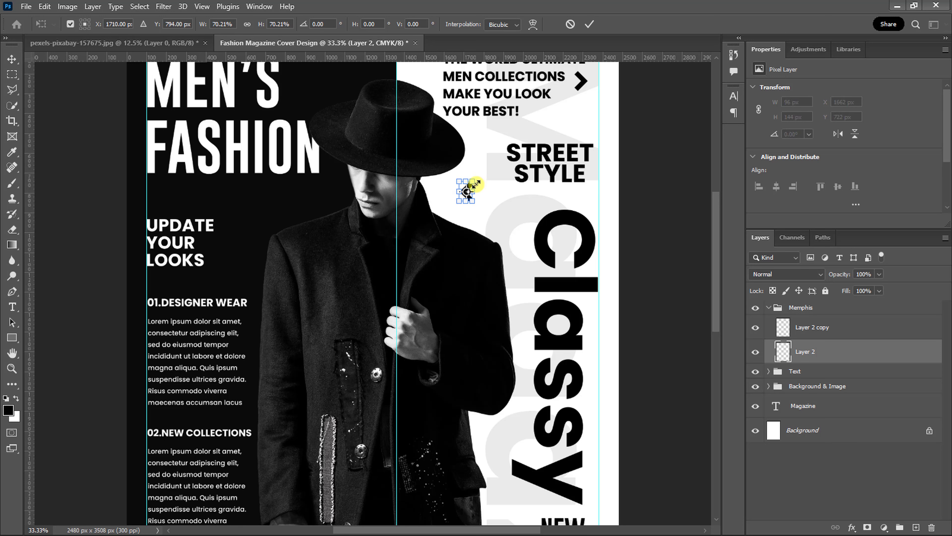
{"action": "left_click", "coordinate": [590, 25]}
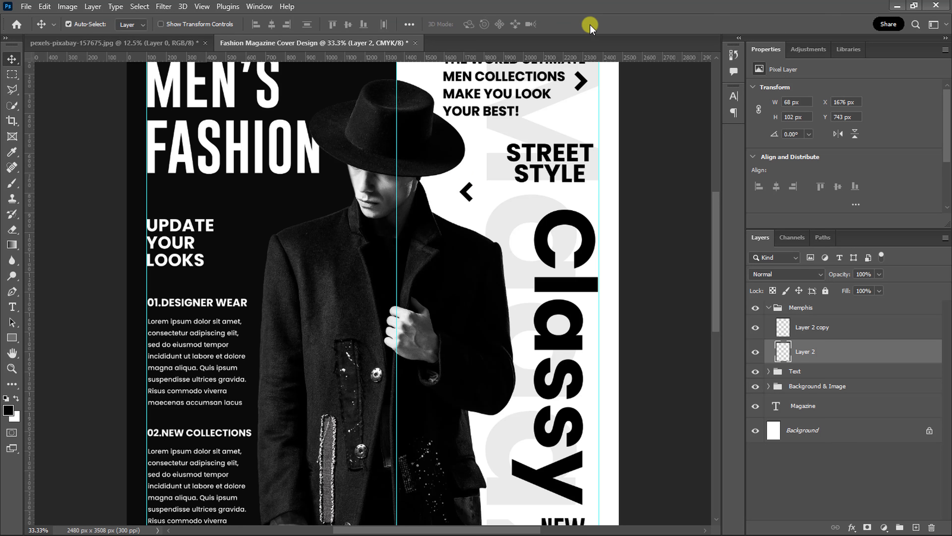
Switch the brush colour to white and stamp an arrow next to the "20 22" text on a new layer.
{"action": "scroll", "coordinate": [451, 188], "scroll_direction": "down", "scroll_amount": 5}
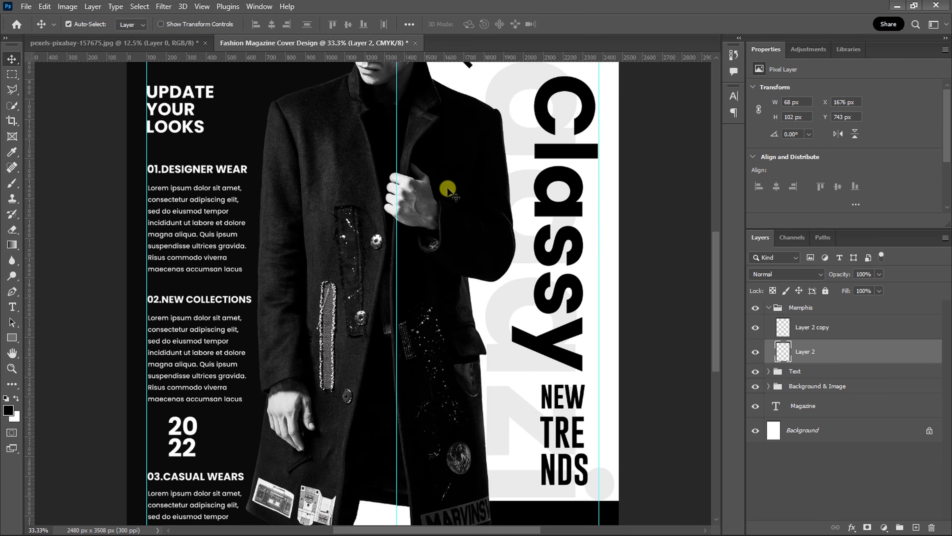
{"action": "scroll", "coordinate": [448, 190], "scroll_direction": "down", "scroll_amount": 2}
{"action": "key", "text": "b"}
{"action": "key", "text": "x"}
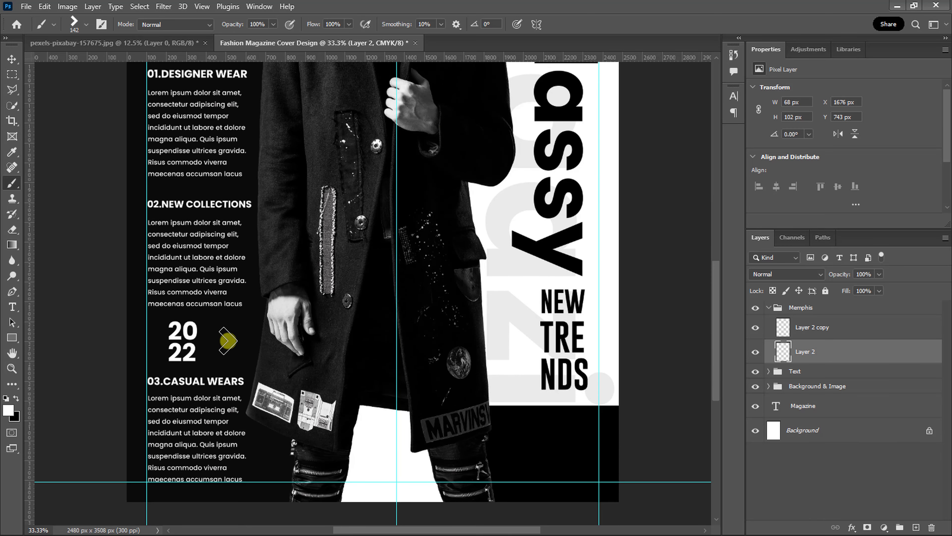
{"action": "left_click", "coordinate": [915, 527]}
Rotate the white arrow beside the "20 22" text 90° counter-clockwise and scale it down to about 60%.
{"action": "key", "text": "ctrl+t"}
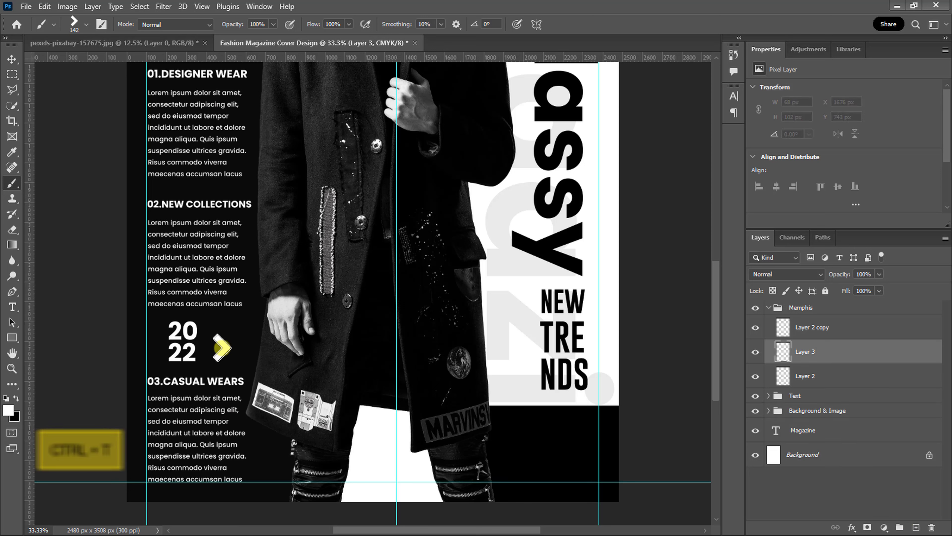
{"action": "key", "text": "v"}
{"action": "key", "text": "ctrl+t"}
{"action": "right_click", "coordinate": [221, 352]}
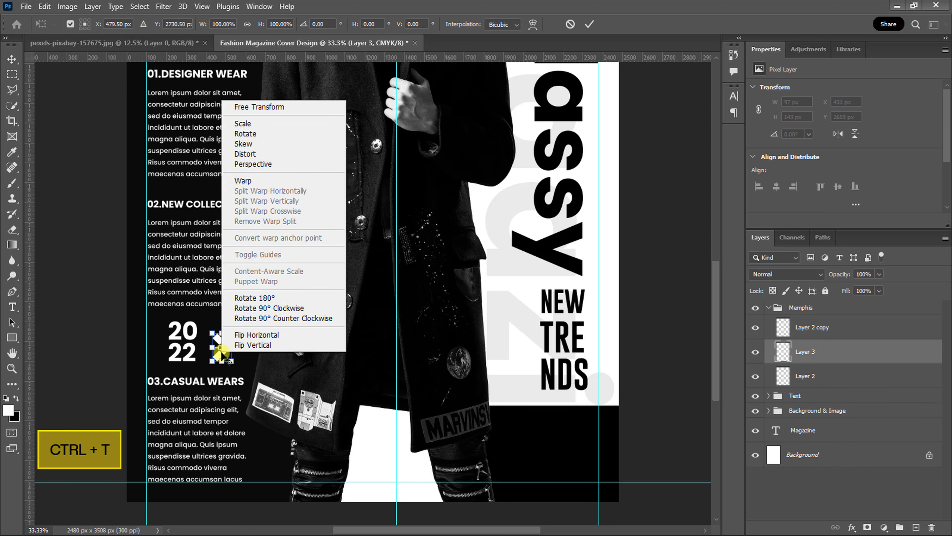
{"action": "left_click", "coordinate": [254, 318]}
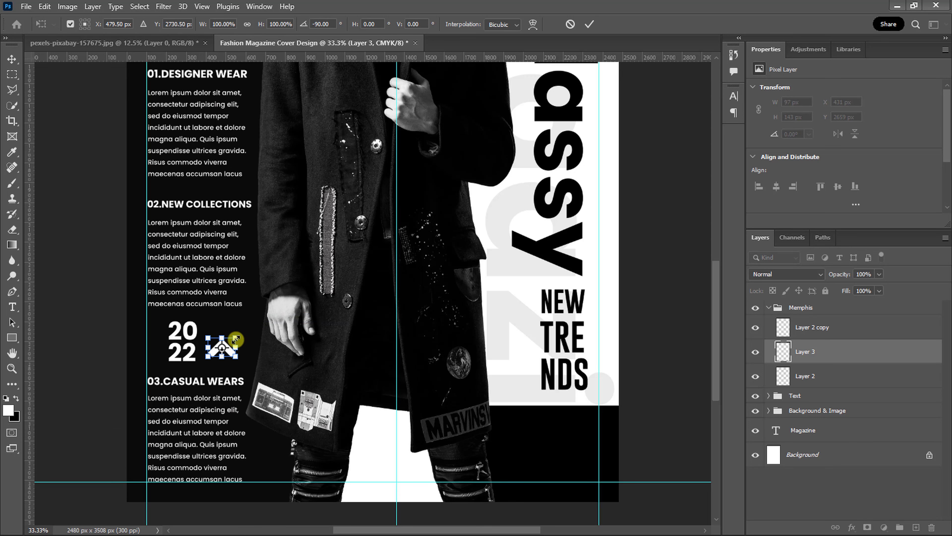
{"action": "left_click_drag", "start_coordinate": [234, 341], "coordinate": [232, 342]}
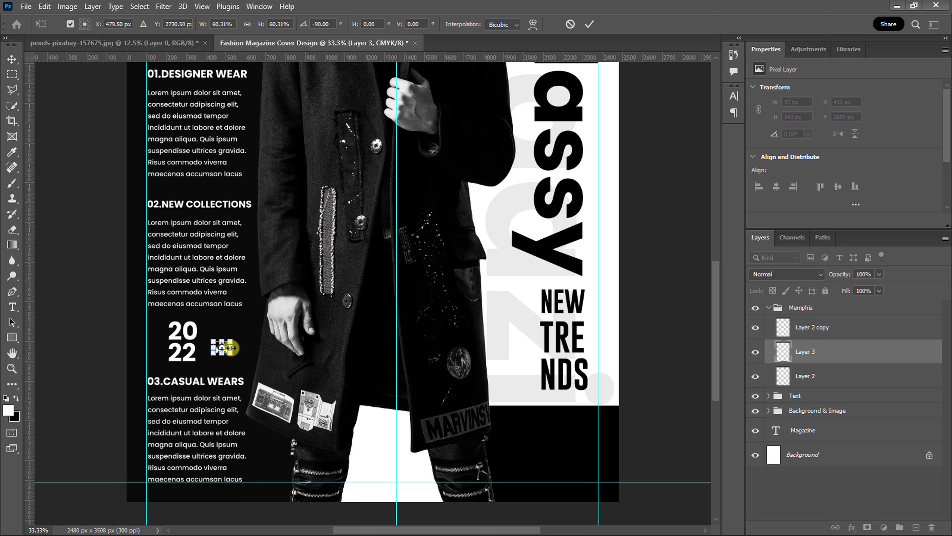
Place the white arrow under "20 22" at about 52% scale and shift the text and arrow up, clear of "03.CASUAL WEARS".
{"action": "left_click_drag", "start_coordinate": [232, 348], "coordinate": [191, 377]}
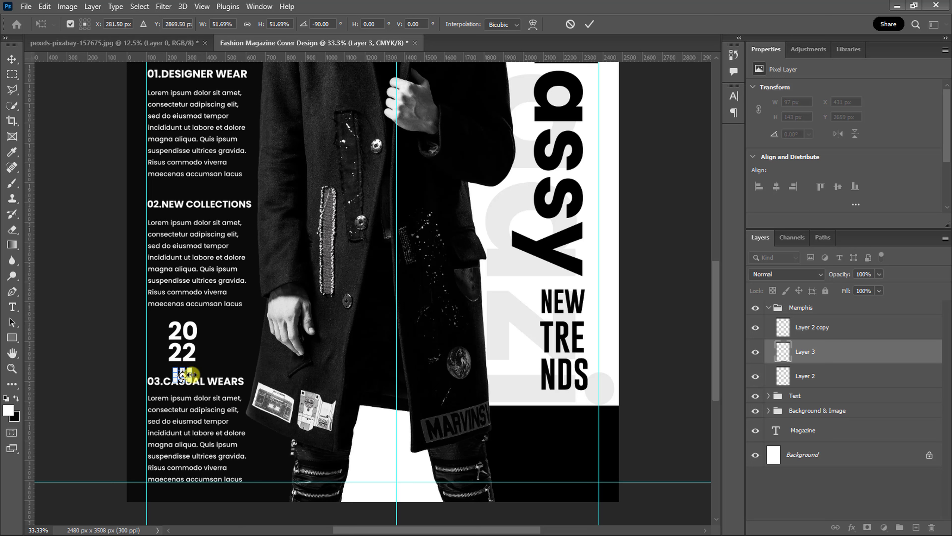
{"action": "left_click", "coordinate": [589, 24]}
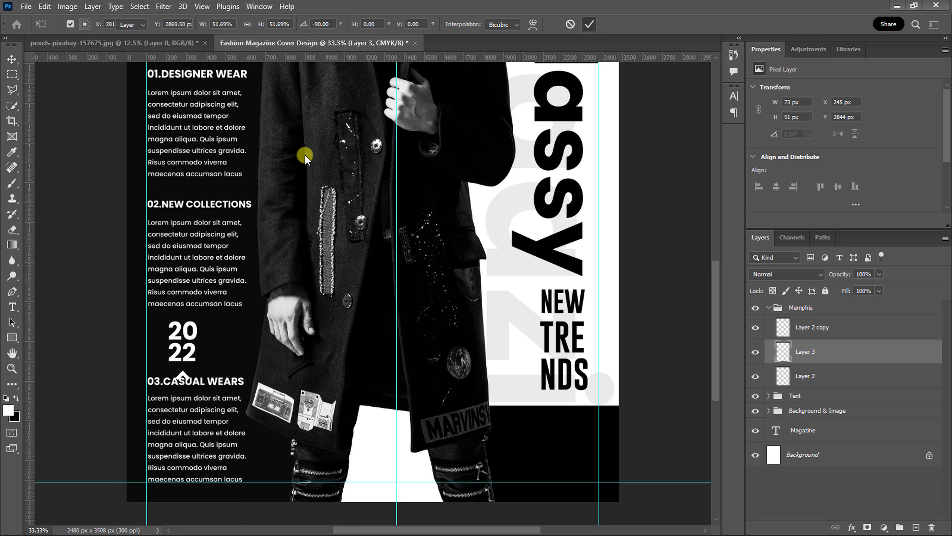
{"action": "left_click_drag", "start_coordinate": [189, 353], "coordinate": [184, 365]}
{"action": "key", "text": "ctrl+t"}
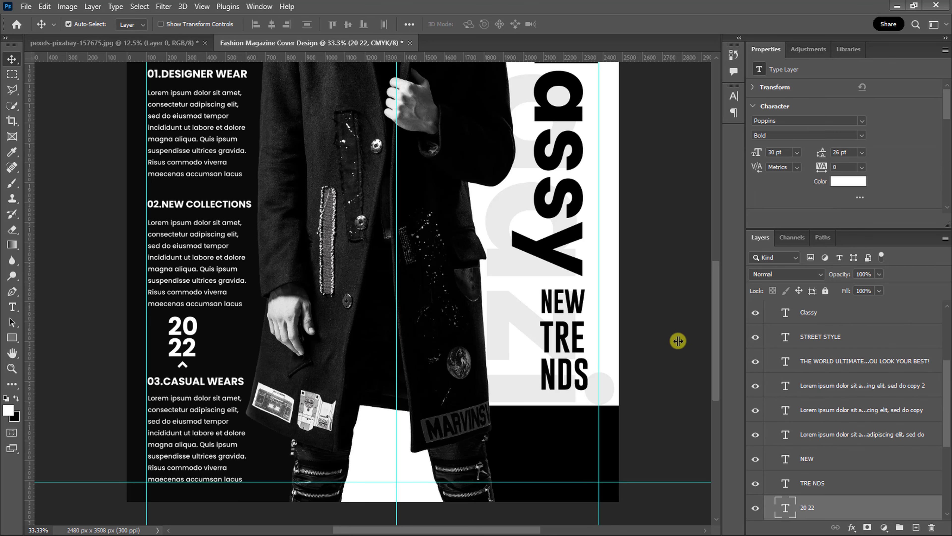
Move the Magazine text layer to the end of the Background & Image group and collapse all the layer groups.
{"action": "scroll", "coordinate": [796, 348], "scroll_direction": "up", "scroll_amount": 5}
{"action": "left_click", "coordinate": [769, 343]}
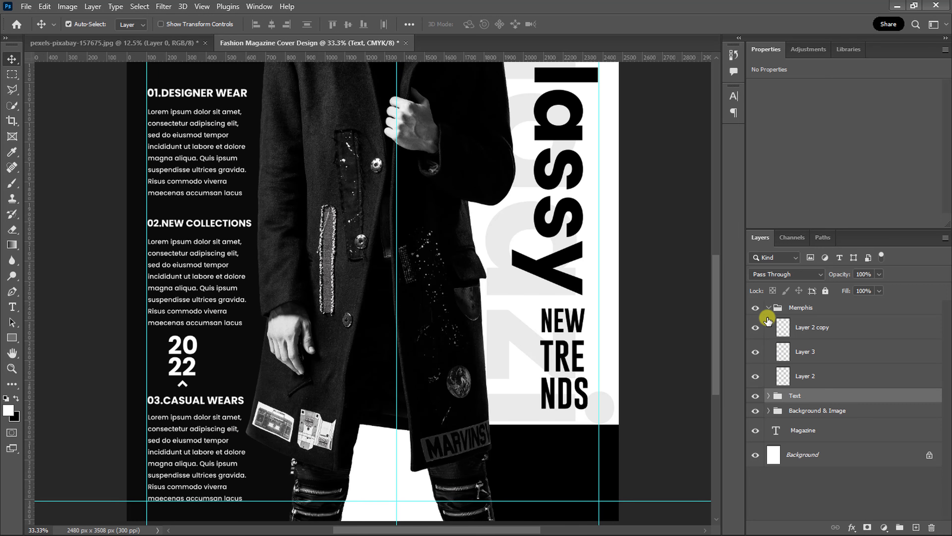
{"action": "left_click", "coordinate": [768, 307]}
{"action": "left_click_drag", "start_coordinate": [775, 357], "coordinate": [790, 459]}
{"action": "left_click", "coordinate": [769, 337]}
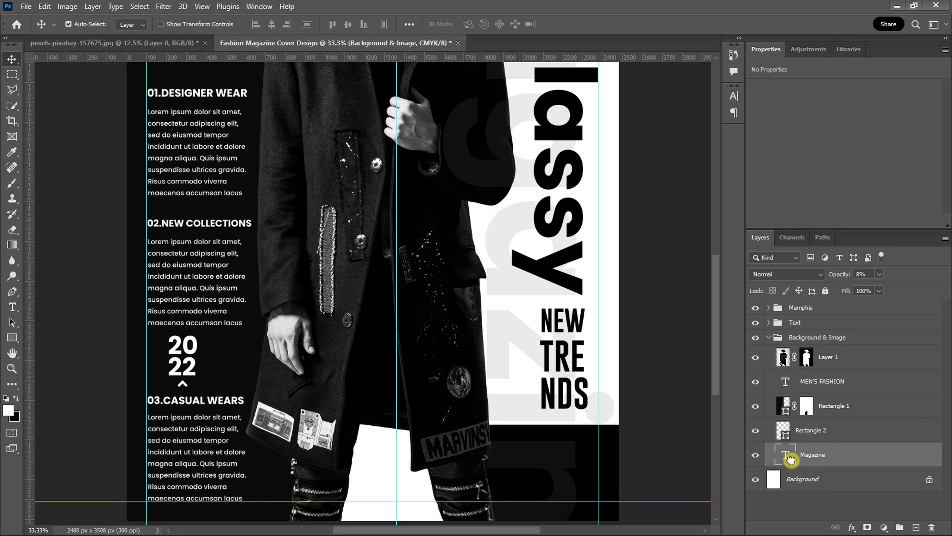
{"action": "left_click", "coordinate": [768, 337]}
Hide the guides and check the whole cover layout without them.
{"action": "key", "text": "ctrl+0"}
{"action": "key", "text": "ctrl+minus"}
{"action": "key", "text": "ctrl+minus"}
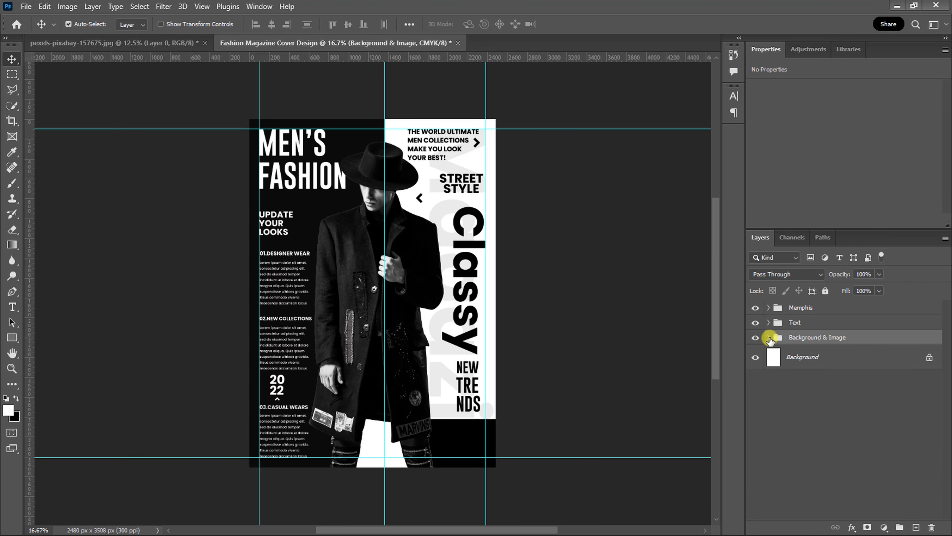
{"action": "key", "text": "ctrl+plus"}
{"action": "key", "text": "ctrl+plus"}
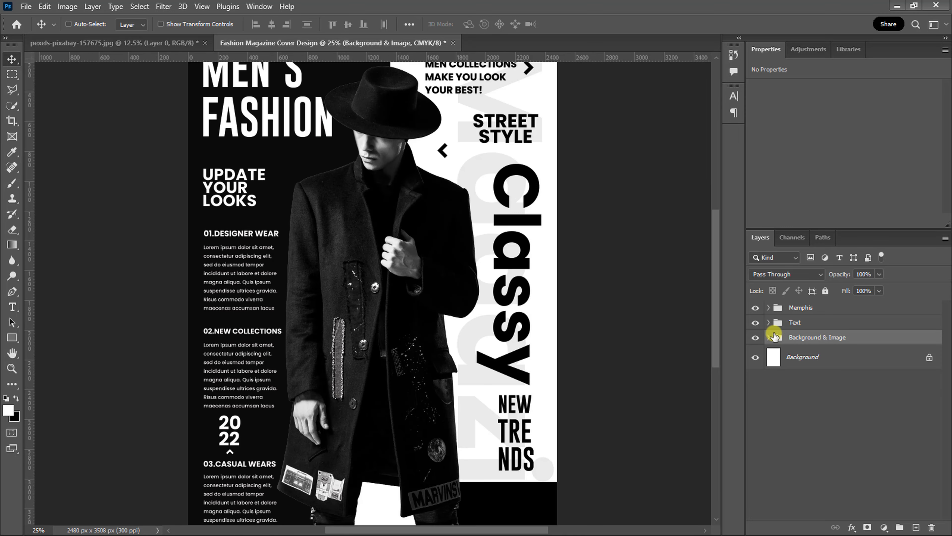
{"action": "key", "text": "ctrl+plus"}
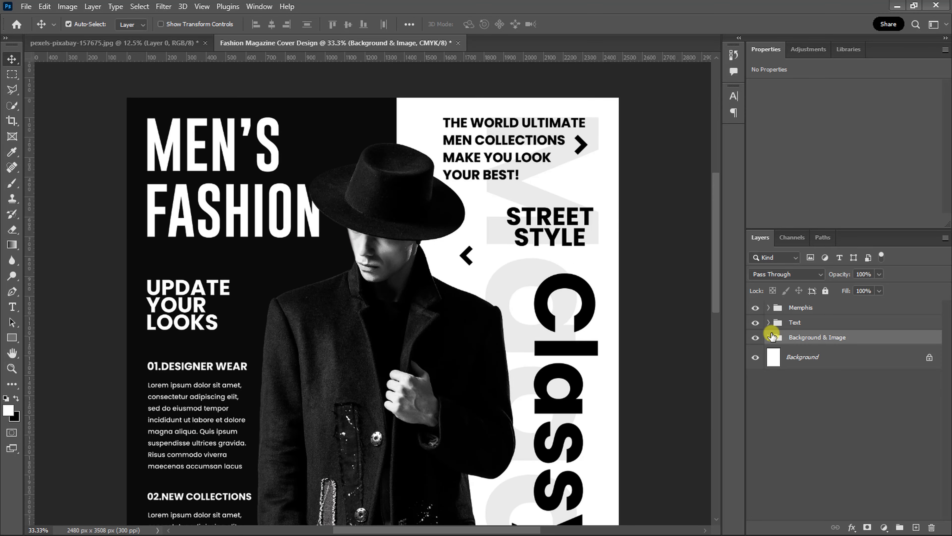
Place the QR Code image as an embedded object directly above the black Rectangle 2 layer.
{"action": "scroll", "coordinate": [772, 334], "scroll_direction": "down", "scroll_amount": 8}
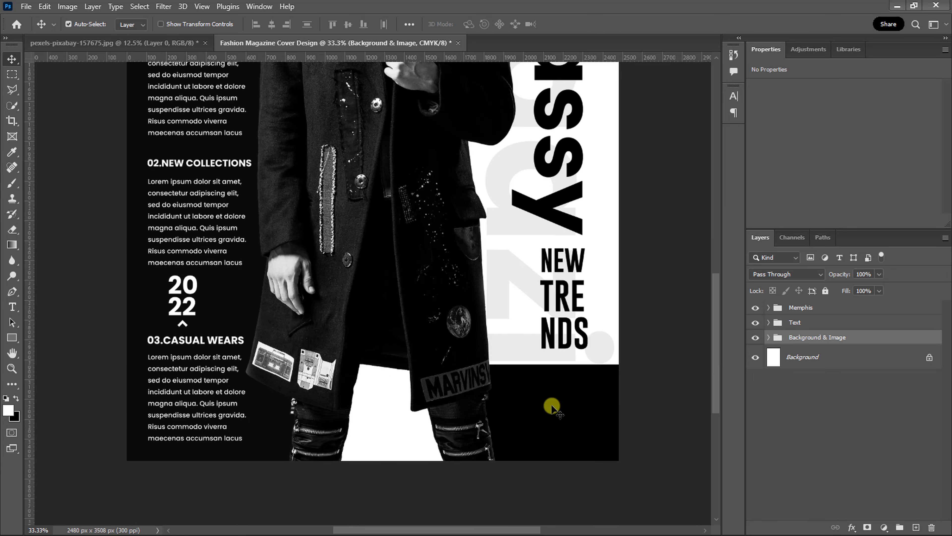
{"action": "left_click", "coordinate": [552, 406]}
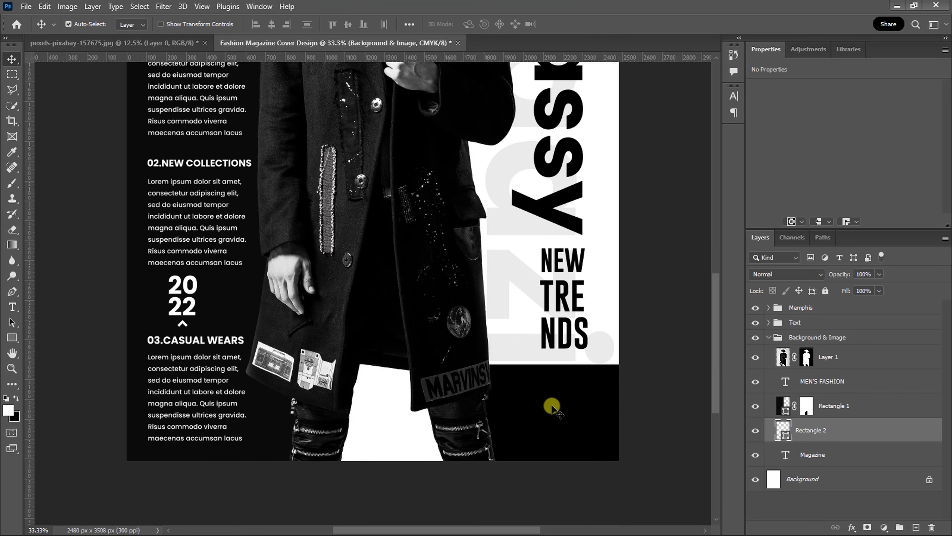
{"action": "left_click", "coordinate": [26, 6]}
{"action": "left_click", "coordinate": [44, 242]}
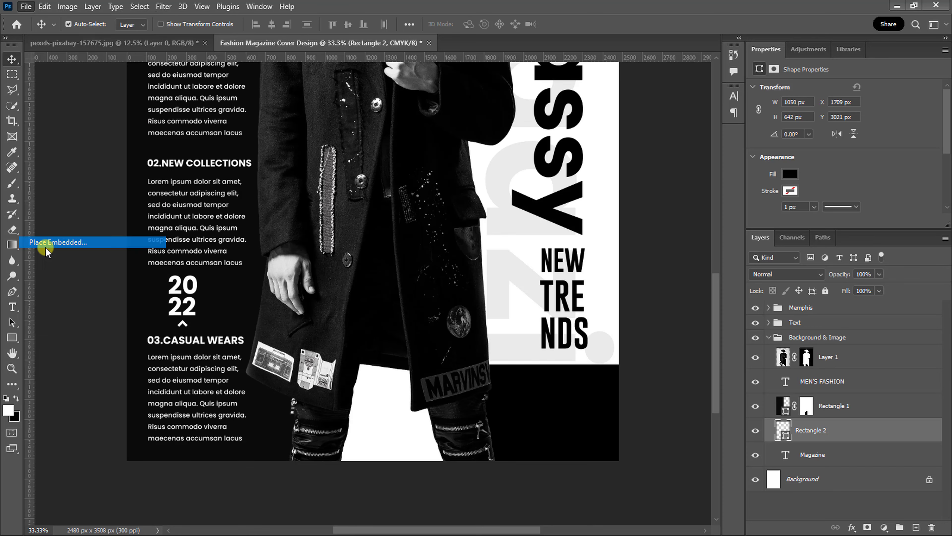
{"action": "left_click", "coordinate": [208, 113]}
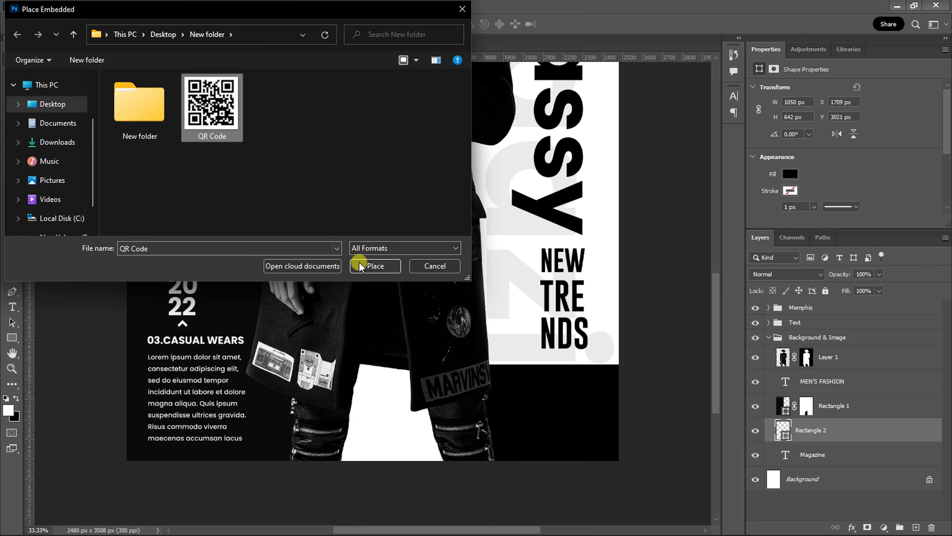
{"action": "left_click", "coordinate": [375, 266]}
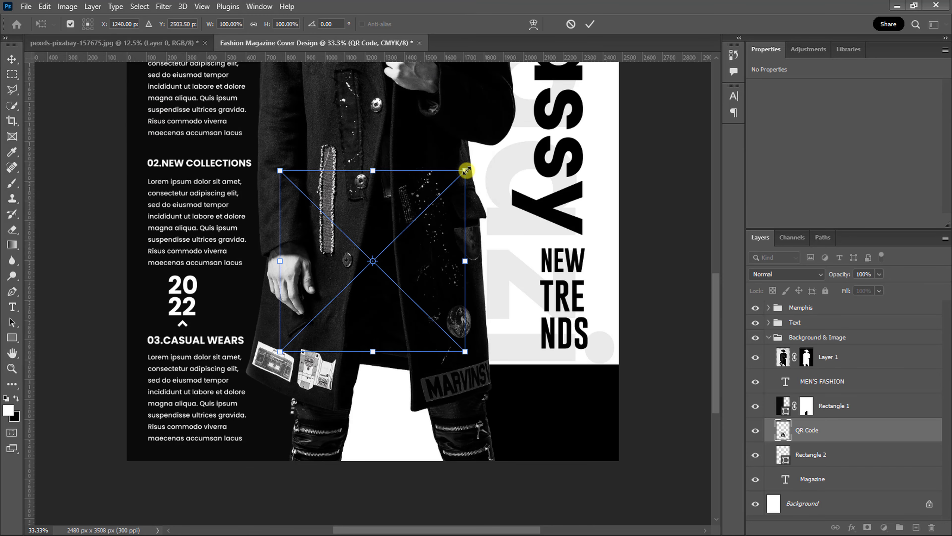
Scale the QR code to about 324 × 317 px, centre it in the black block under "NEW TRENDS", and collapse its layer group.
{"action": "left_click_drag", "start_coordinate": [465, 170], "coordinate": [568, 394]}
{"action": "key", "text": "Return"}
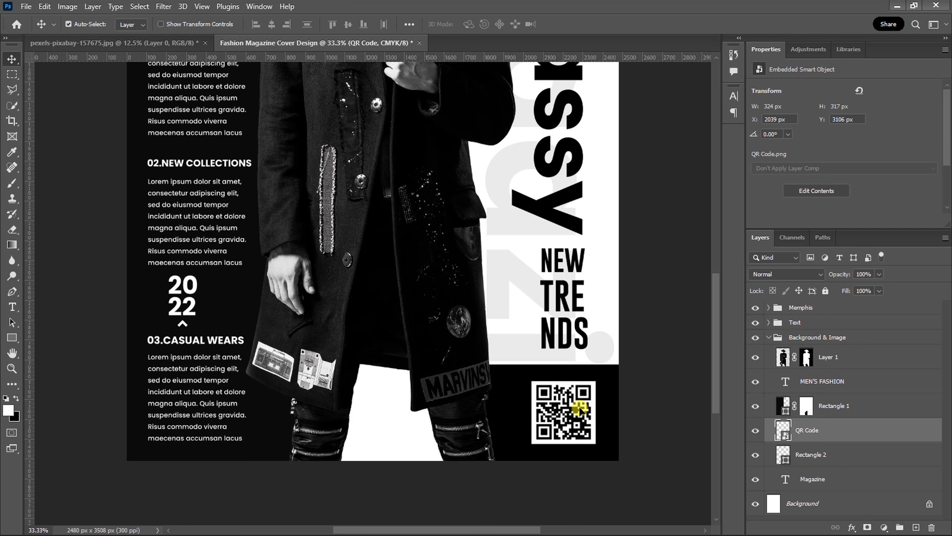
{"action": "left_click", "coordinate": [769, 338]}
{"action": "key", "text": "ctrl+minus"}
{"action": "key", "text": "ctrl+minus"}
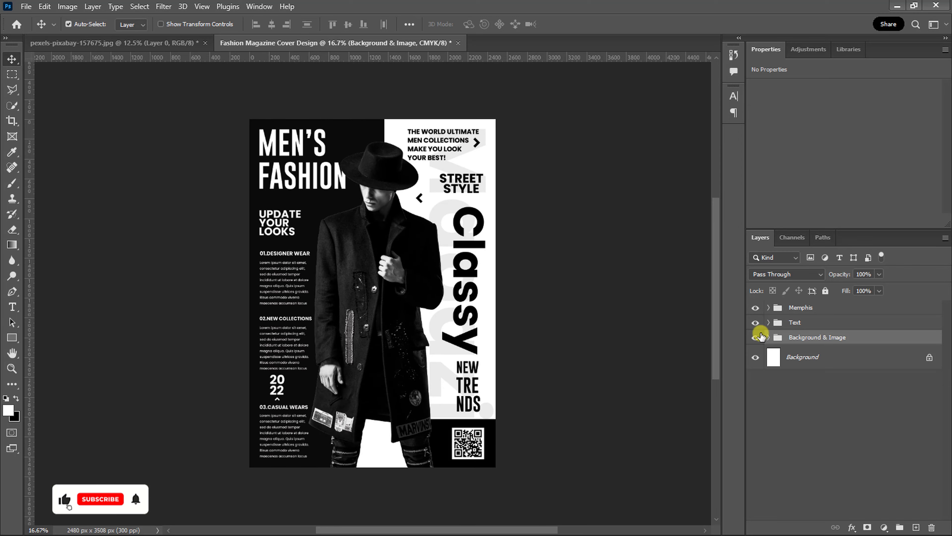
{"action": "key", "text": "ctrl+plus"}
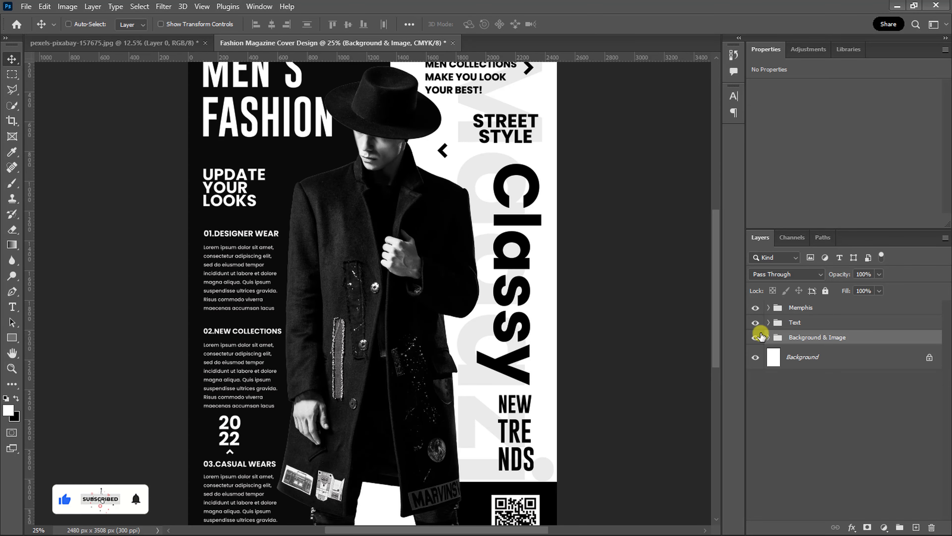
{"action": "key", "text": "ctrl+minus"}
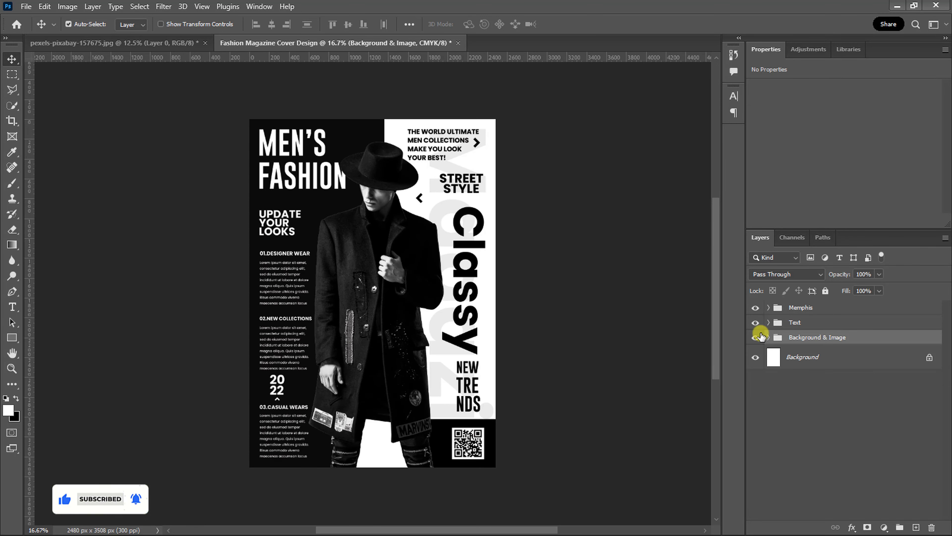